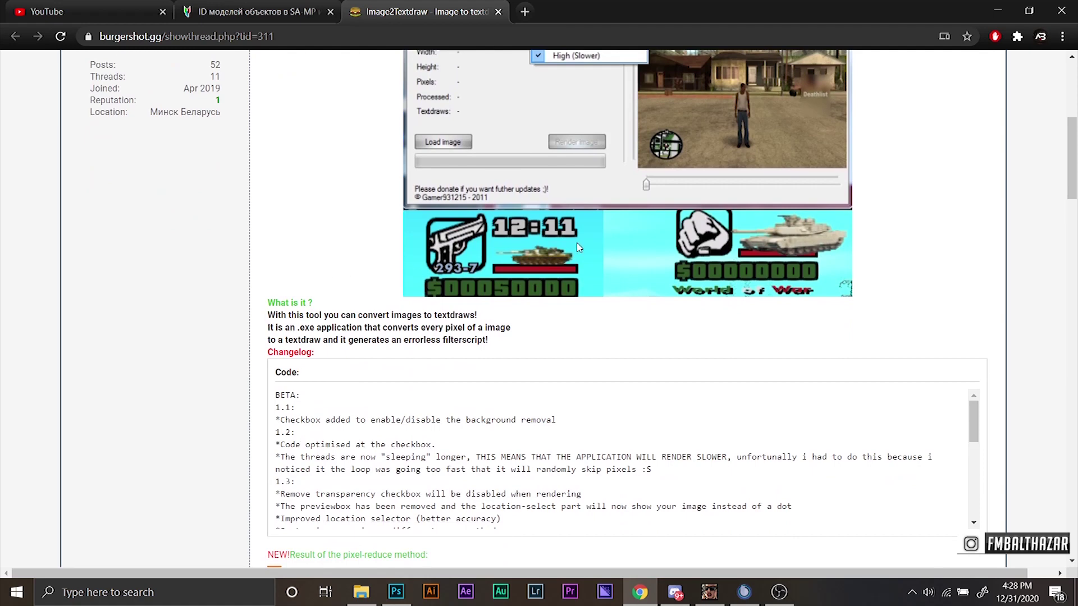
pyautogui.scroll(-3, 665, 210)
pyautogui.scroll(-1, 531, 193)
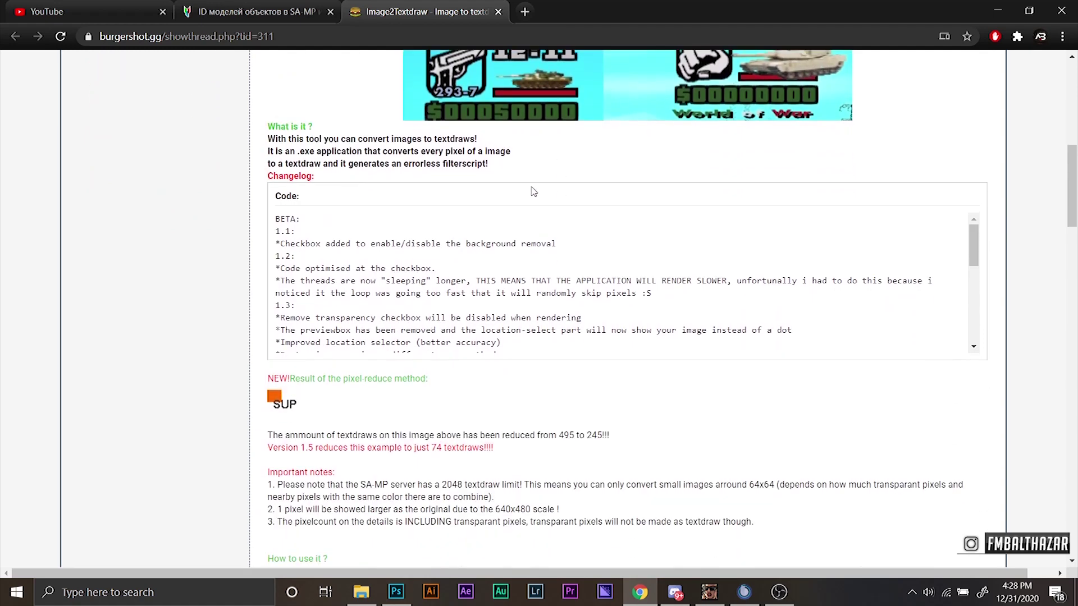
pyautogui.scroll(-3, 315, 292)
pyautogui.scroll(-3, 236, 302)
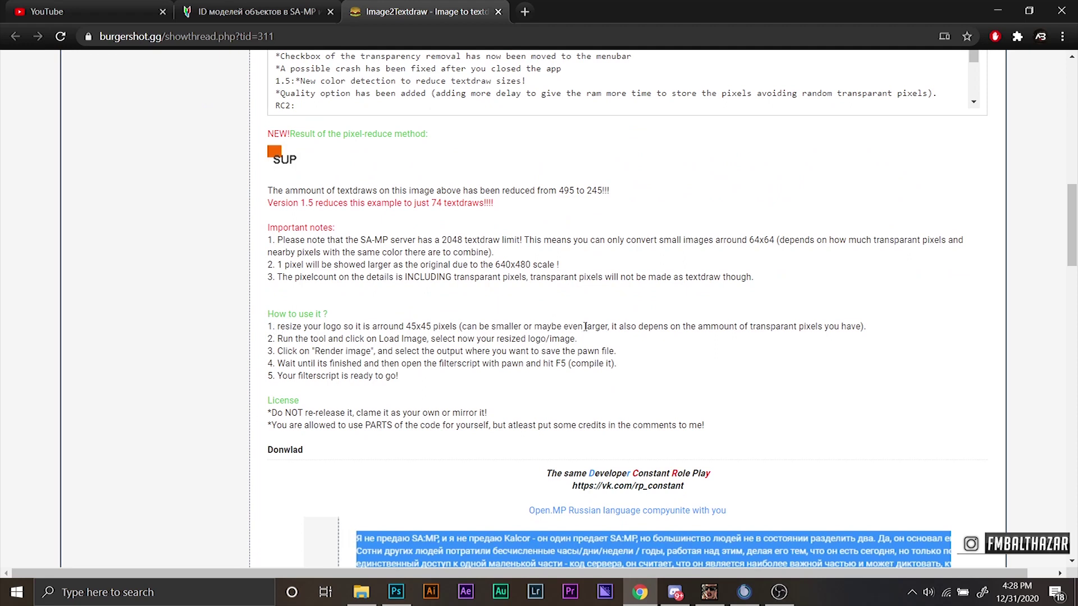
pyautogui.moveTo(699, 327); pyautogui.dragTo(828, 326)
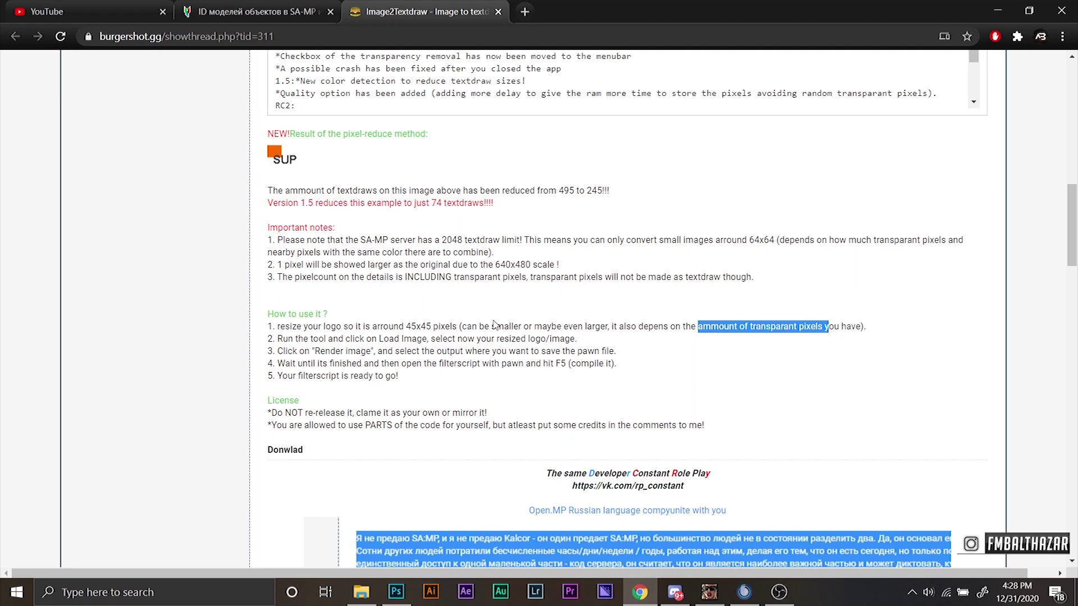
pyautogui.moveTo(277, 327); pyautogui.dragTo(459, 327)
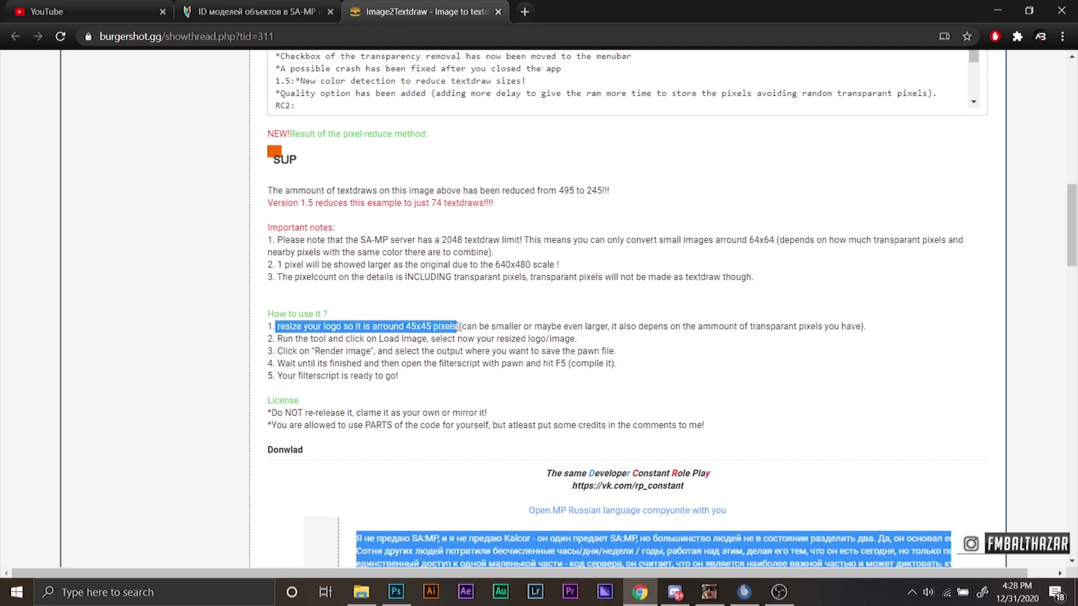
pyautogui.click(271, 322)
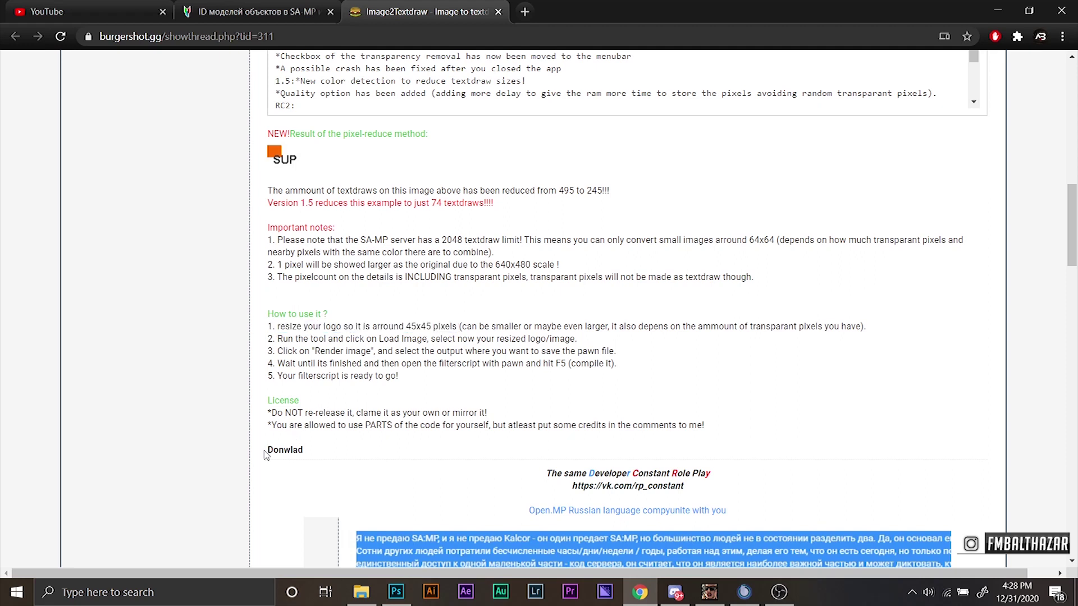
pyautogui.moveTo(265, 454); pyautogui.dragTo(304, 451)
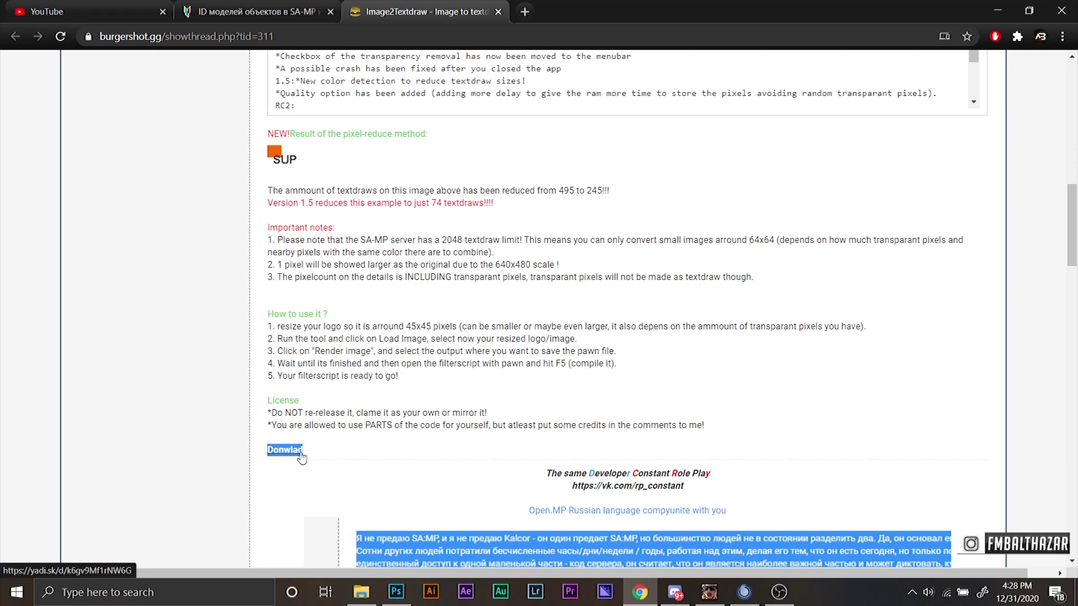
pyautogui.click(395, 451)
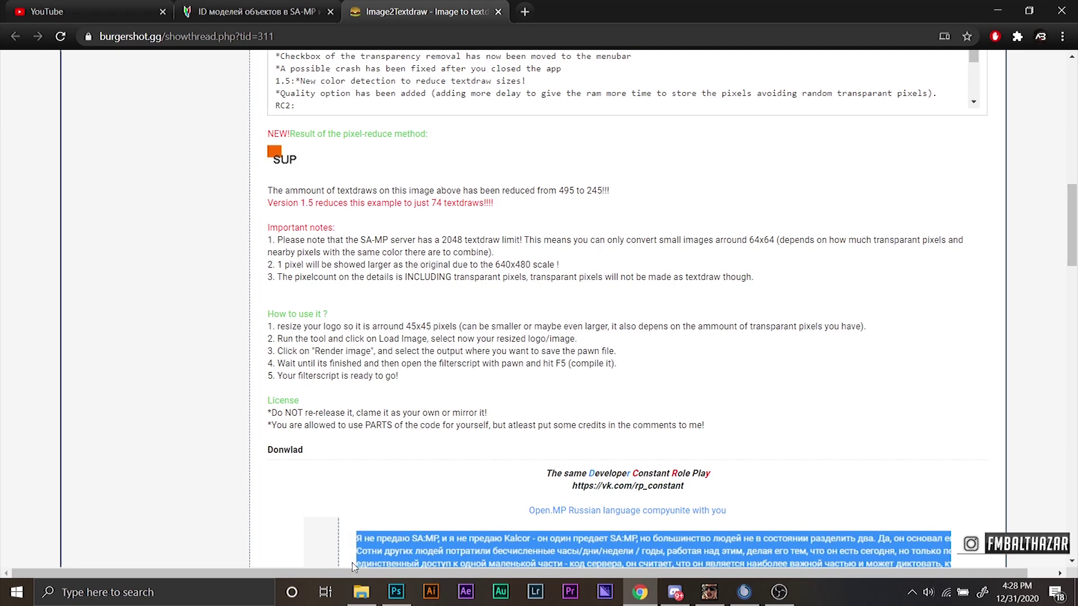
# Open the IMPORTANT folder and look over the Image2Pawn 1.0 Final and iPleomax TextDraw Editor archives.
pyautogui.click(359, 592)
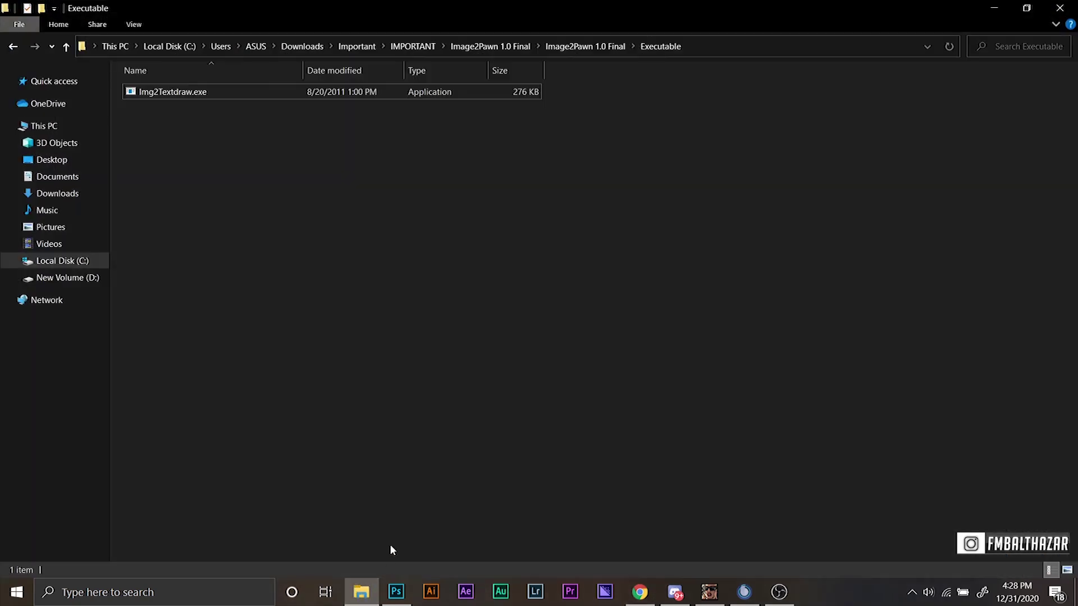
pyautogui.click(415, 46)
pyautogui.click(481, 209)
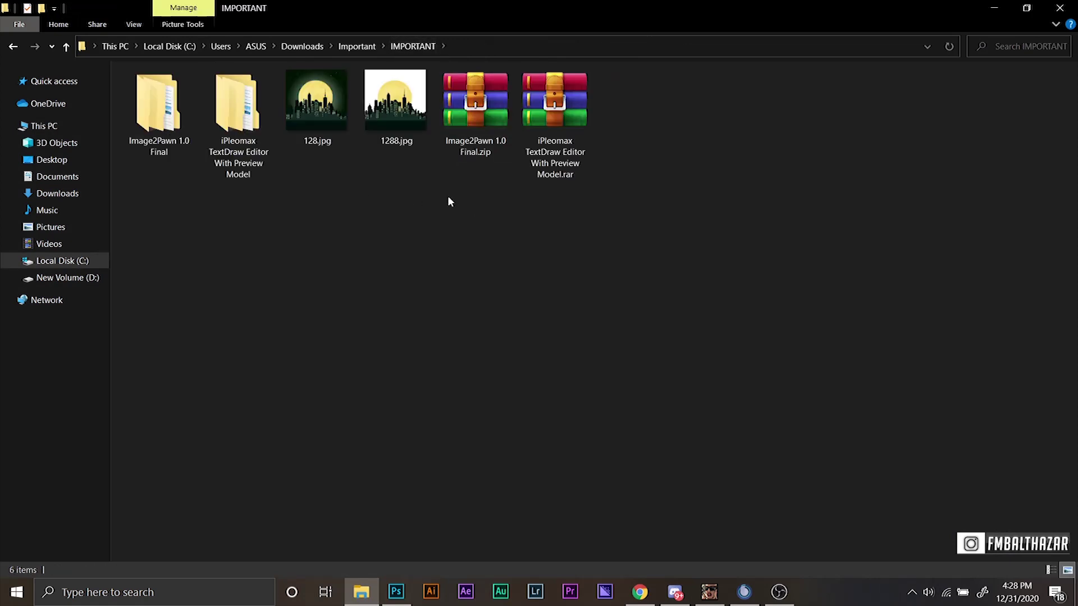
pyautogui.moveTo(473, 171); pyautogui.dragTo(461, 151)
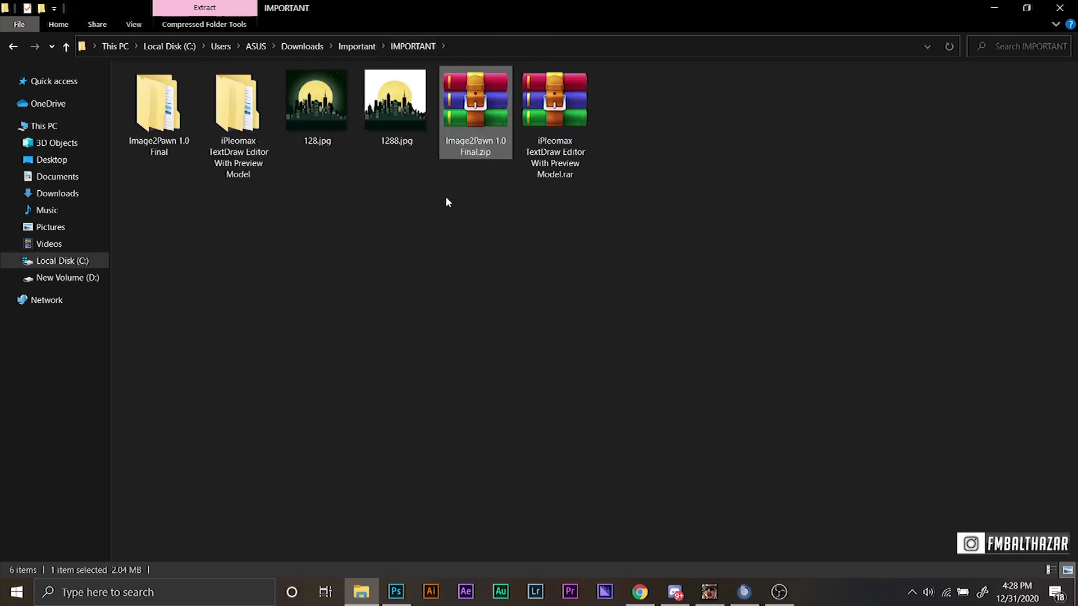
pyautogui.moveTo(581, 207); pyautogui.dragTo(557, 127)
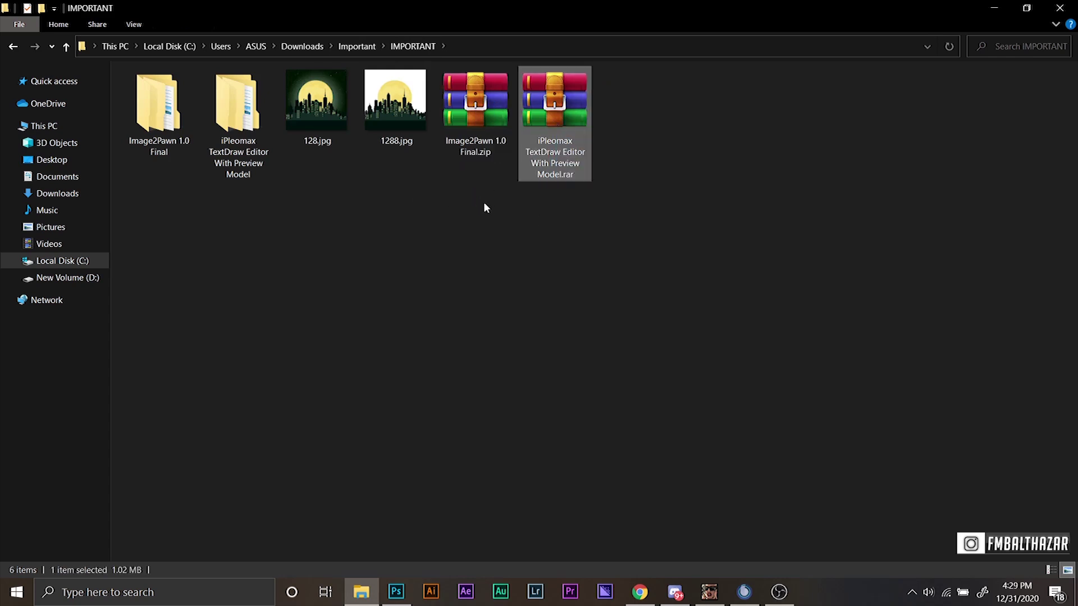
pyautogui.click(545, 220)
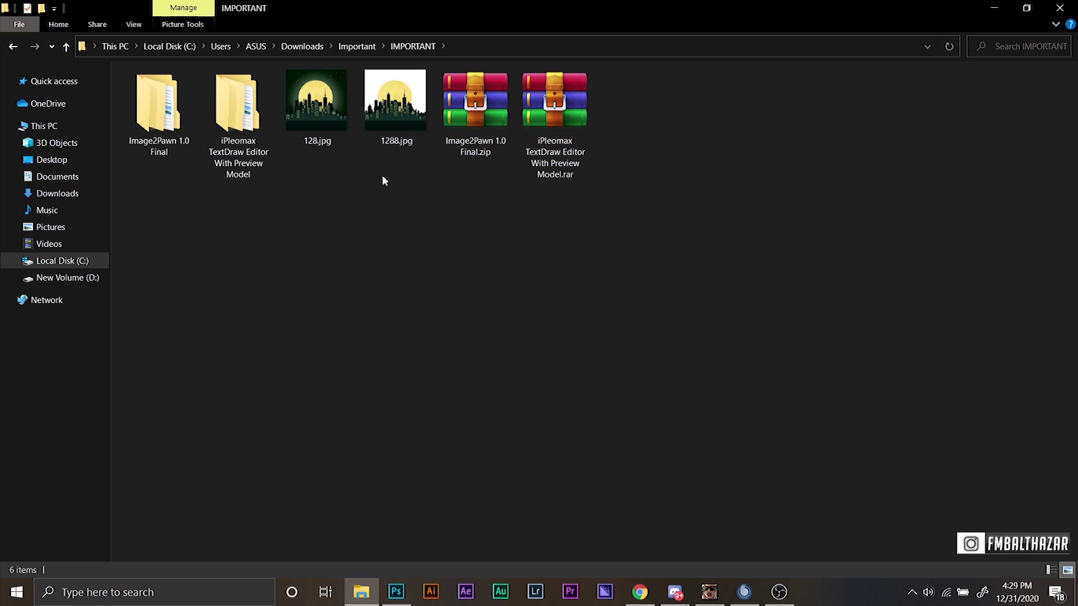
# Select the 1288.jpg skyline image and switch over to Photoshop.
pyautogui.moveTo(353, 218); pyautogui.dragTo(416, 110)
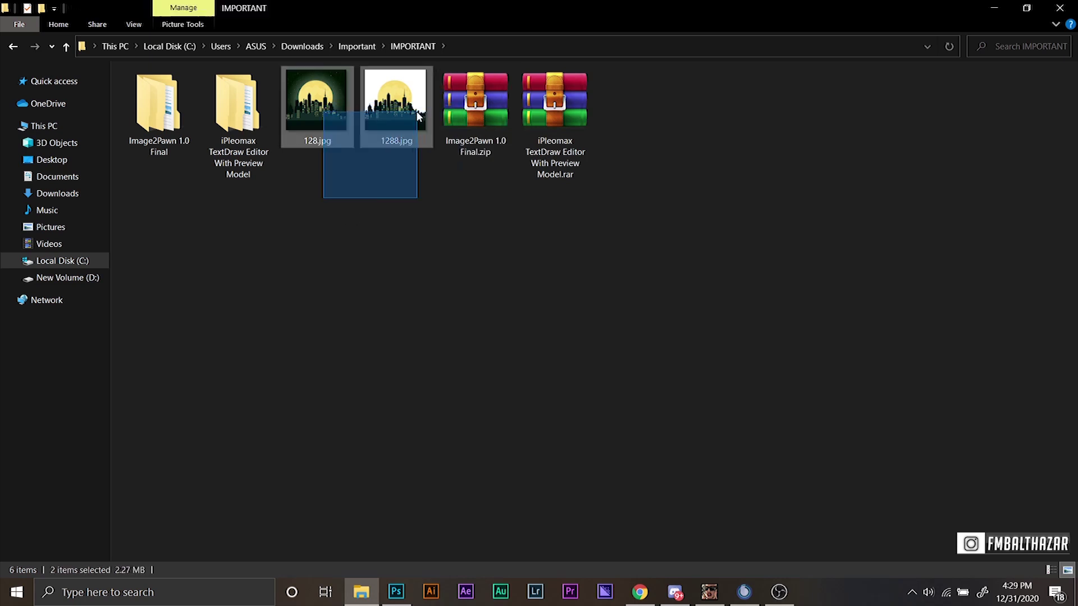
pyautogui.click(416, 110)
pyautogui.click(418, 199)
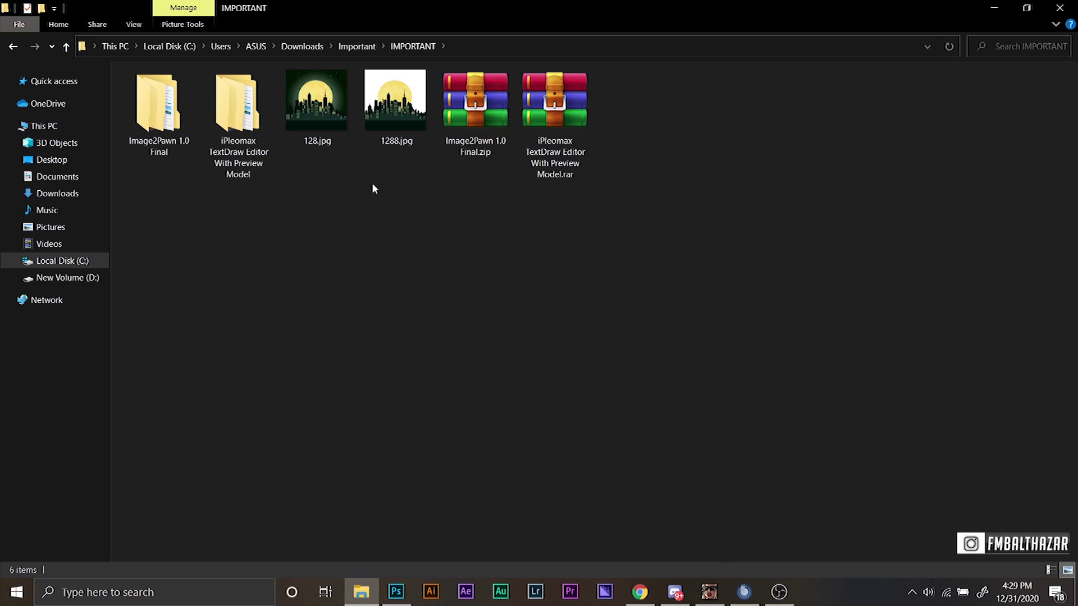
pyautogui.moveTo(405, 149); pyautogui.dragTo(378, 123)
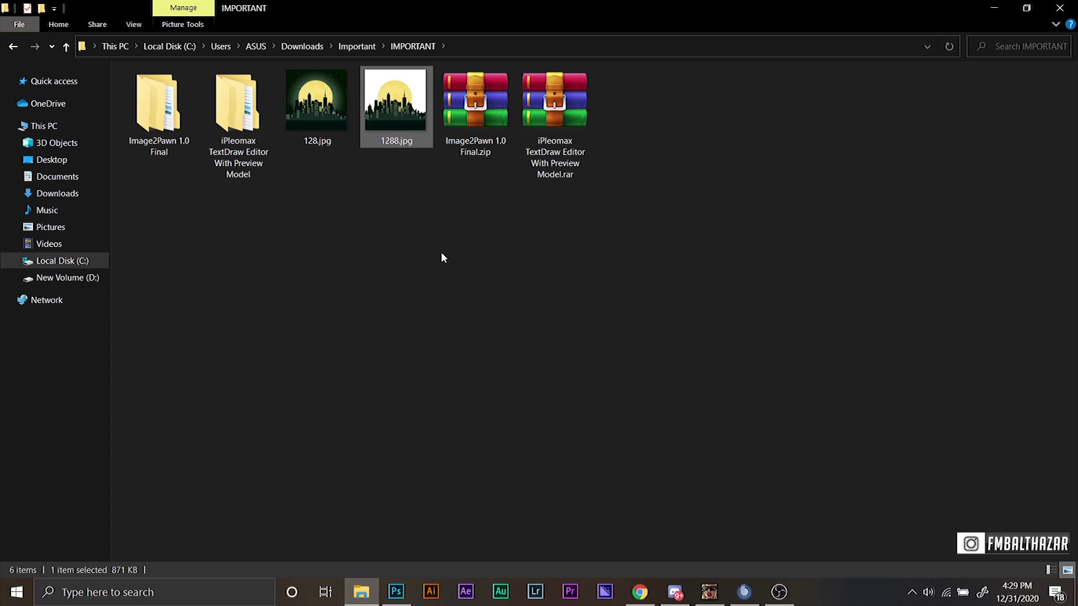
pyautogui.click(396, 591)
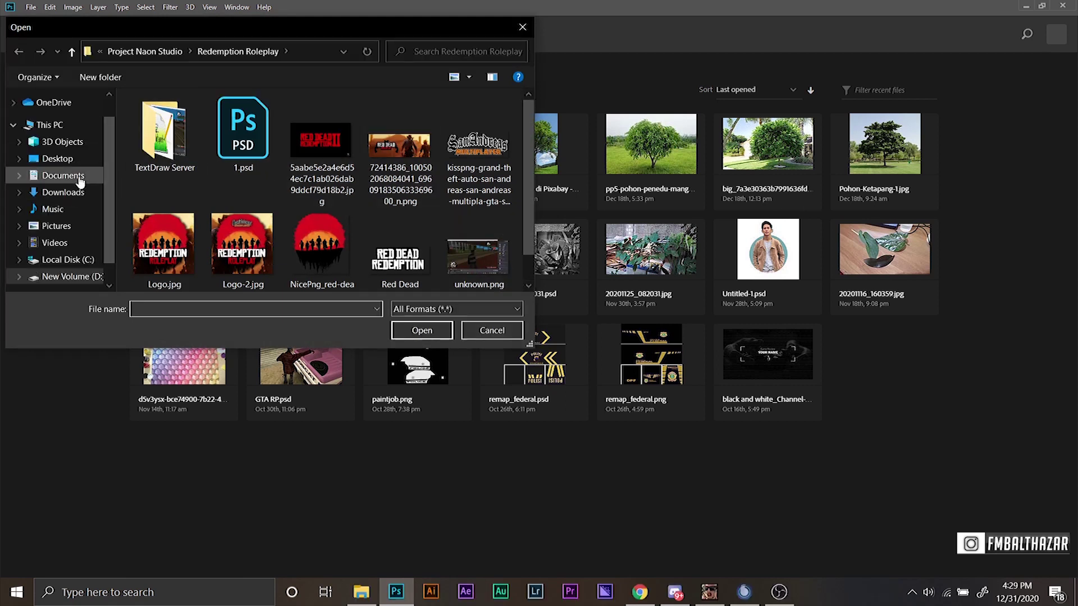
# Open 1288.jpg from Downloads > Important > IMPORTANT in Photoshop.
pyautogui.click(62, 192)
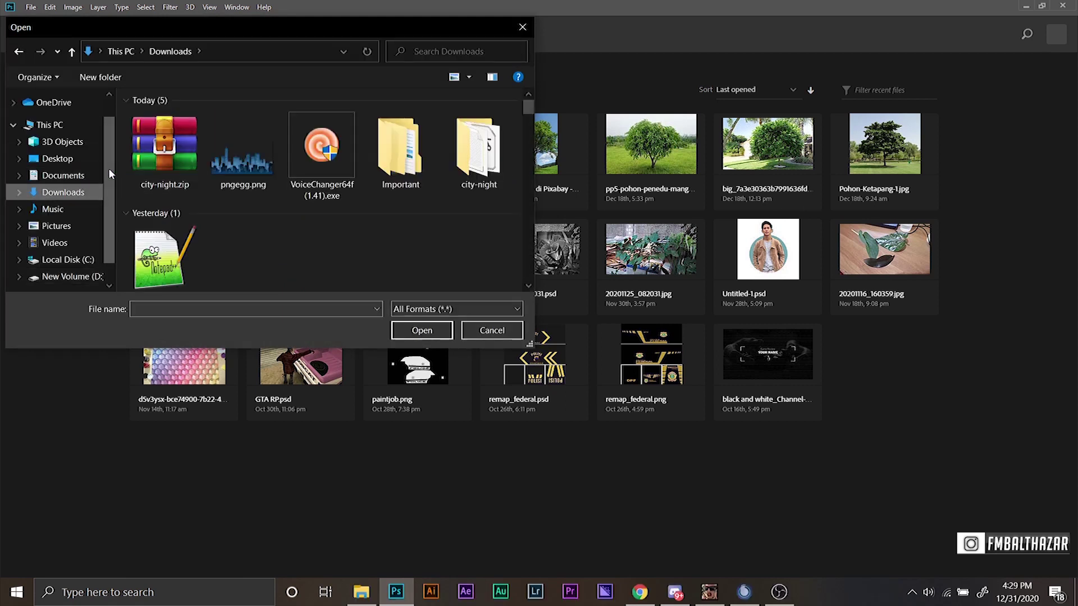
pyautogui.click(163, 159)
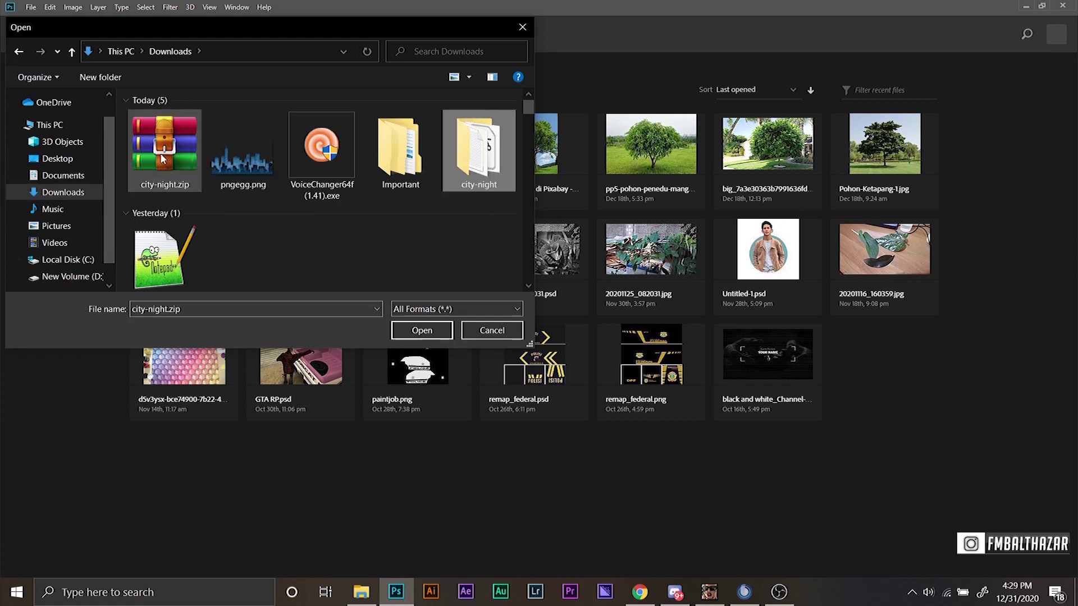
pyautogui.scroll(-3, 161, 159)
pyautogui.doubleClick(161, 159)
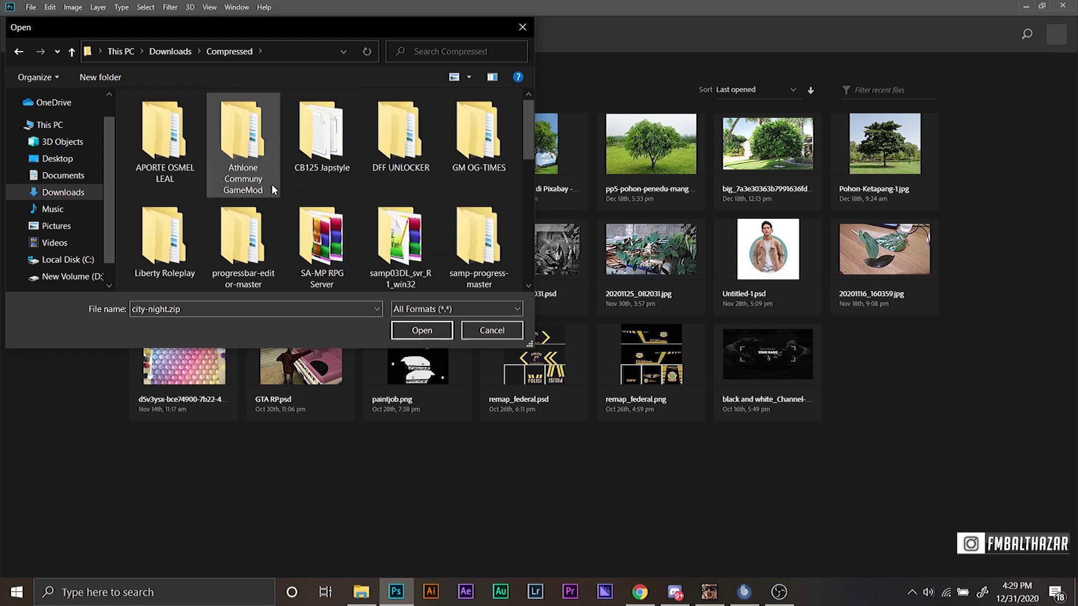
pyautogui.press('BackSpace')
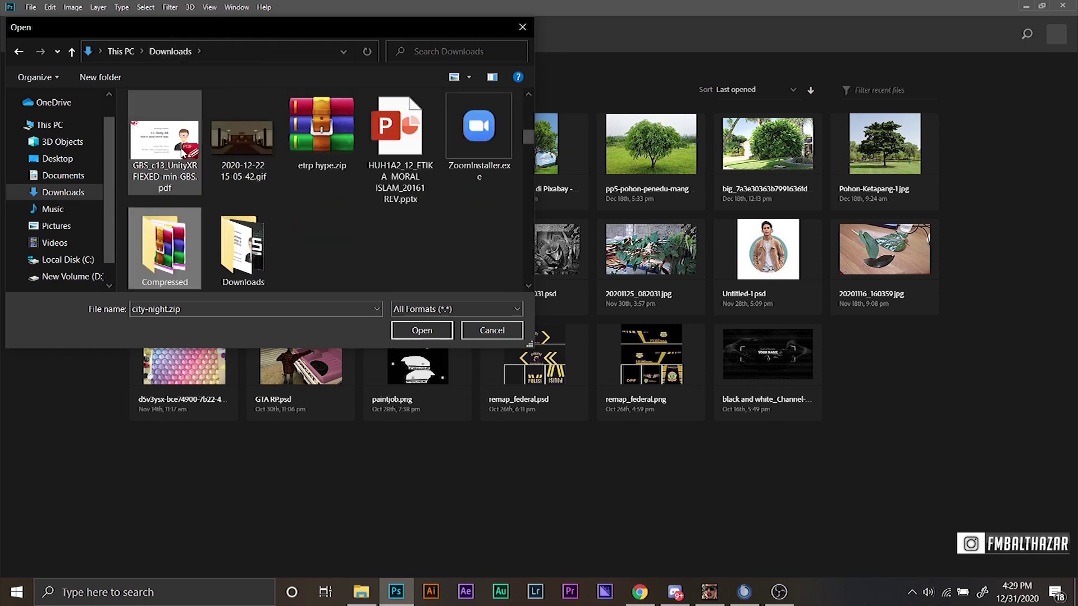
pyautogui.doubleClick(418, 154)
pyautogui.doubleClick(253, 146)
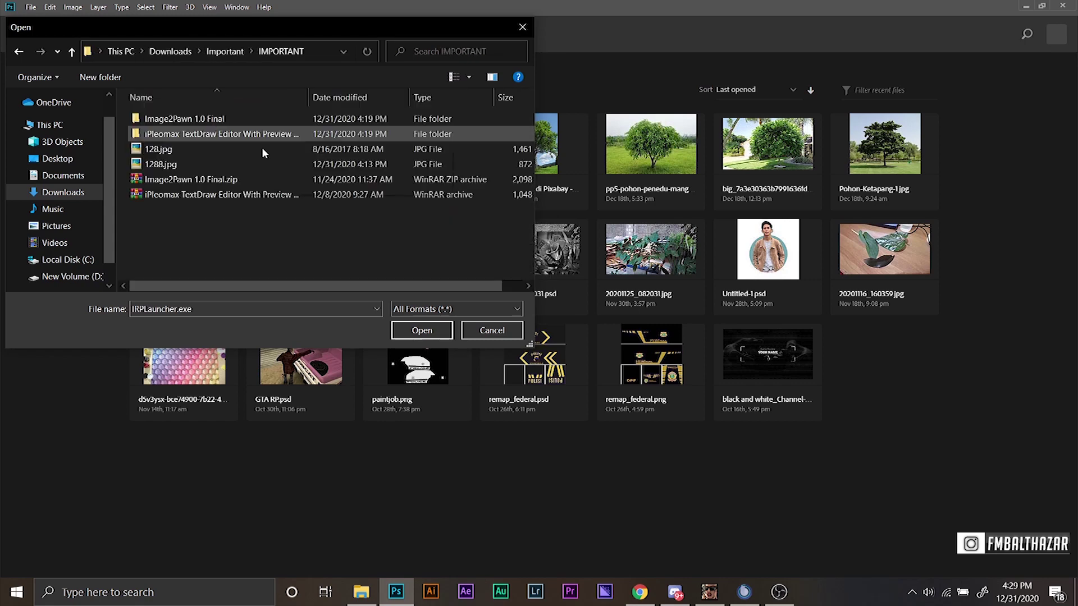
pyautogui.click(169, 164)
pyautogui.click(421, 330)
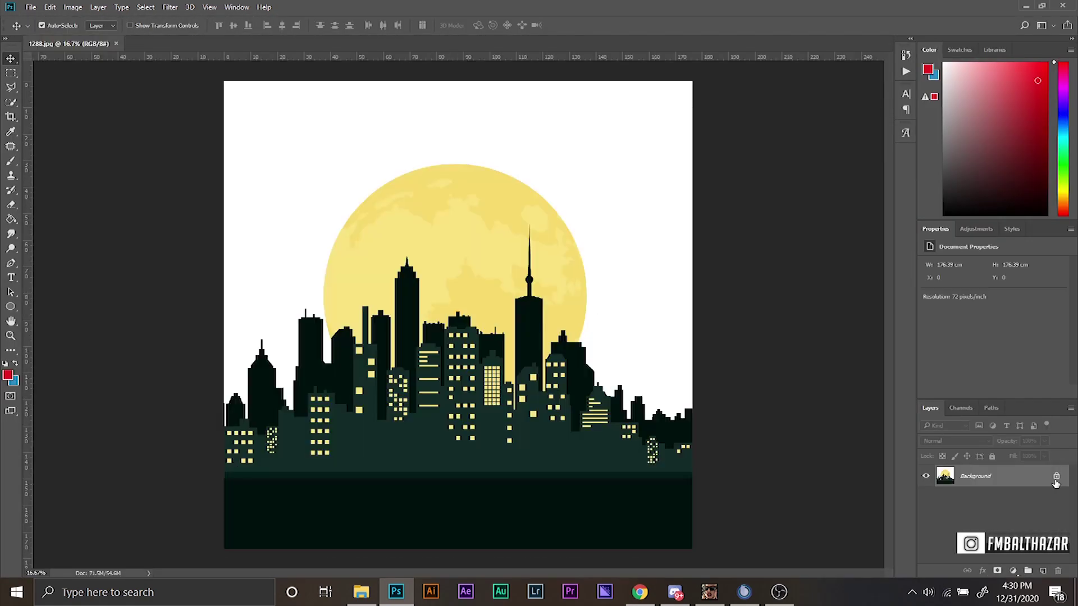
# Unlock the Background layer, select the white sky via Color Range, and delete it.
pyautogui.click(1055, 478)
pyautogui.moveTo(1039, 478); pyautogui.dragTo(1014, 475)
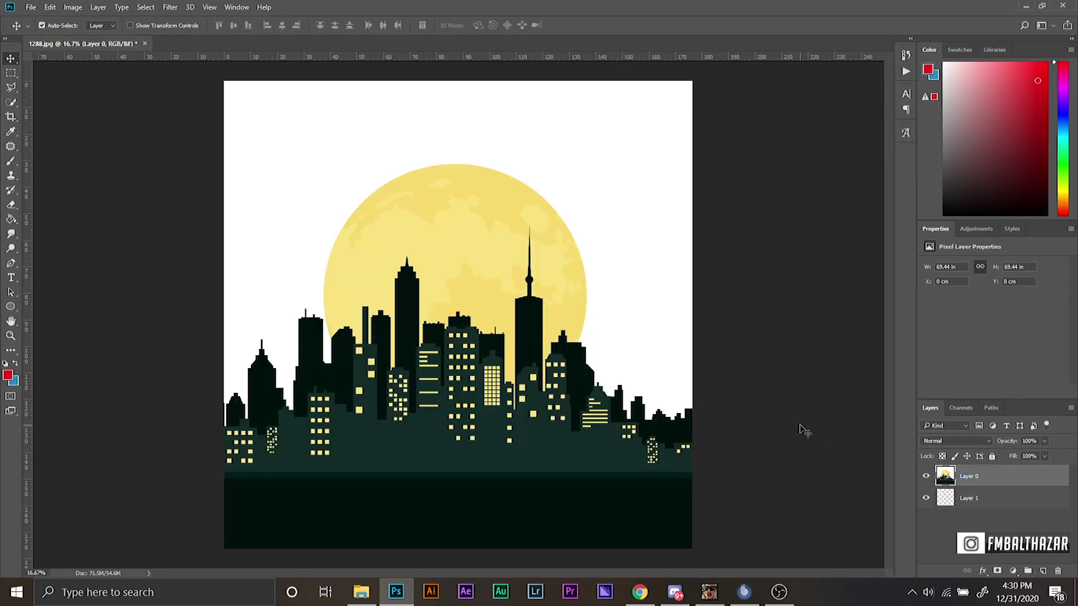
pyautogui.click(145, 7)
pyautogui.click(168, 141)
pyautogui.click(789, 102)
pyautogui.press('Delete')
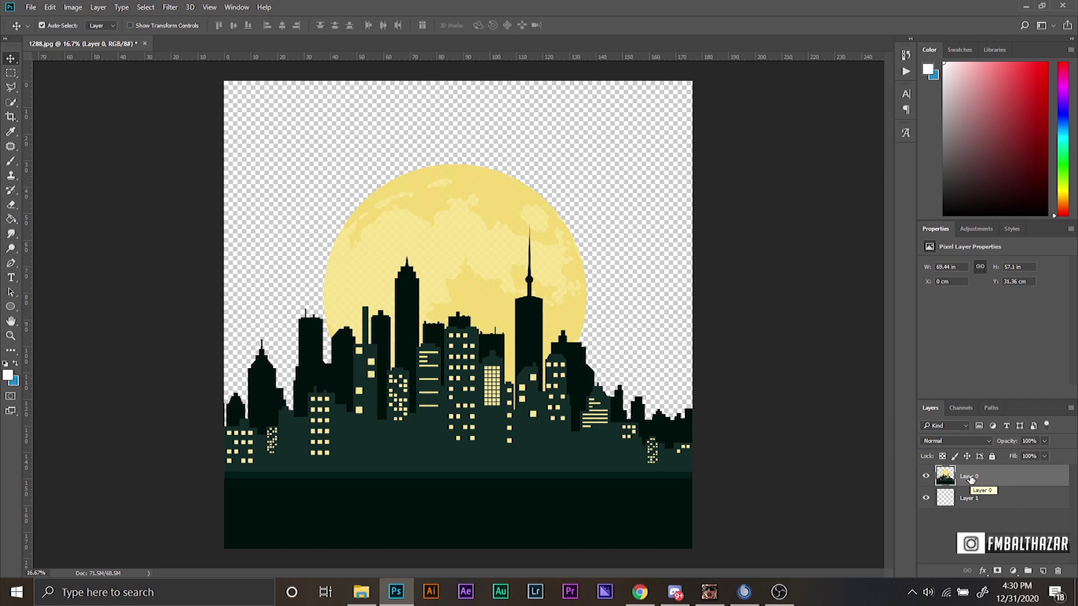
# Reposition the cut-out skyline on the canvas and bring up Save for Web.
pyautogui.press('m')
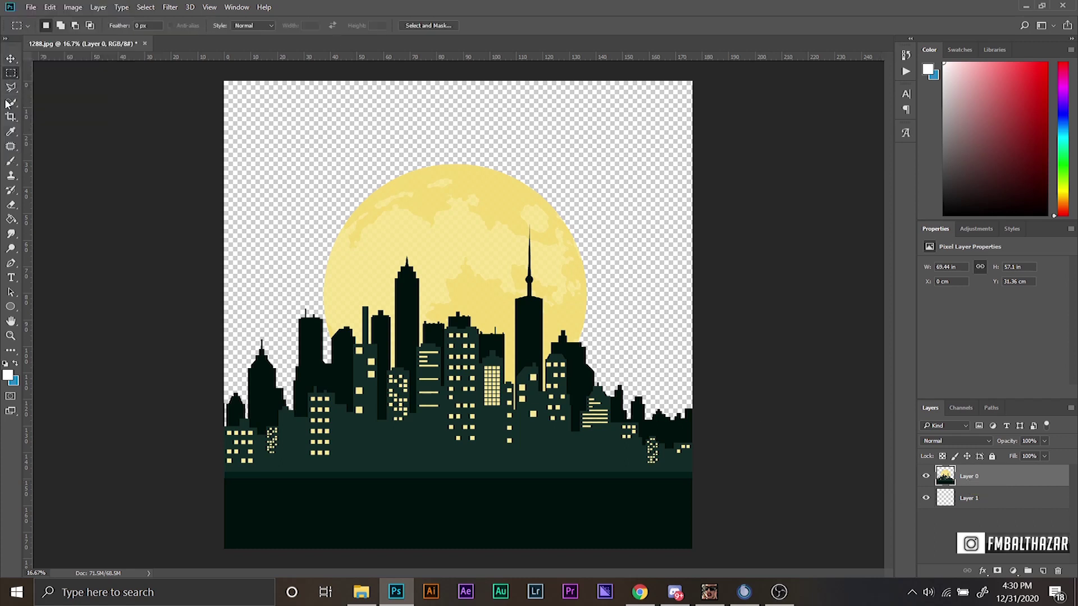
pyautogui.click(11, 58)
pyautogui.moveTo(224, 85); pyautogui.dragTo(624, 383)
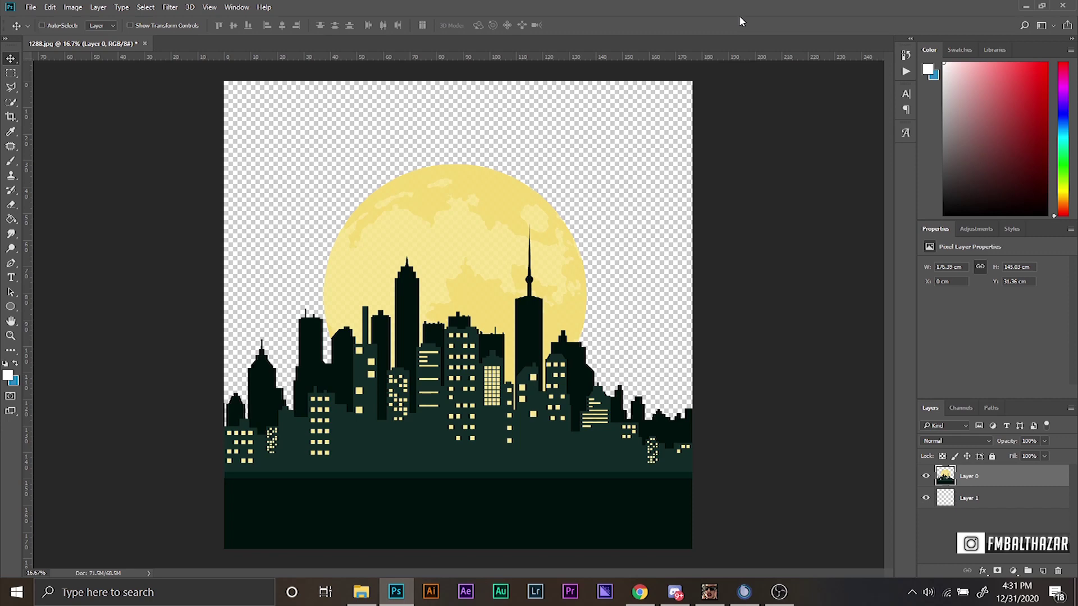
pyautogui.hotkey('ctrl', 'alt', 'shift', 's')
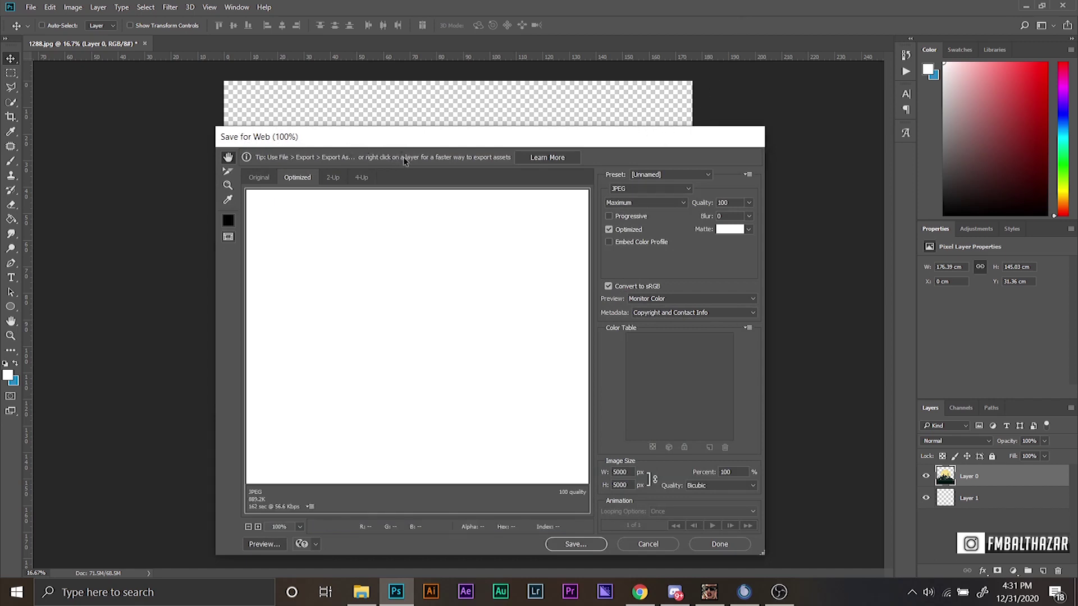
# Export the skyline as a 45 px wide PNG-24 named logo into the IMPORTANT folder.
pyautogui.moveTo(534, 142); pyautogui.dragTo(549, 60)
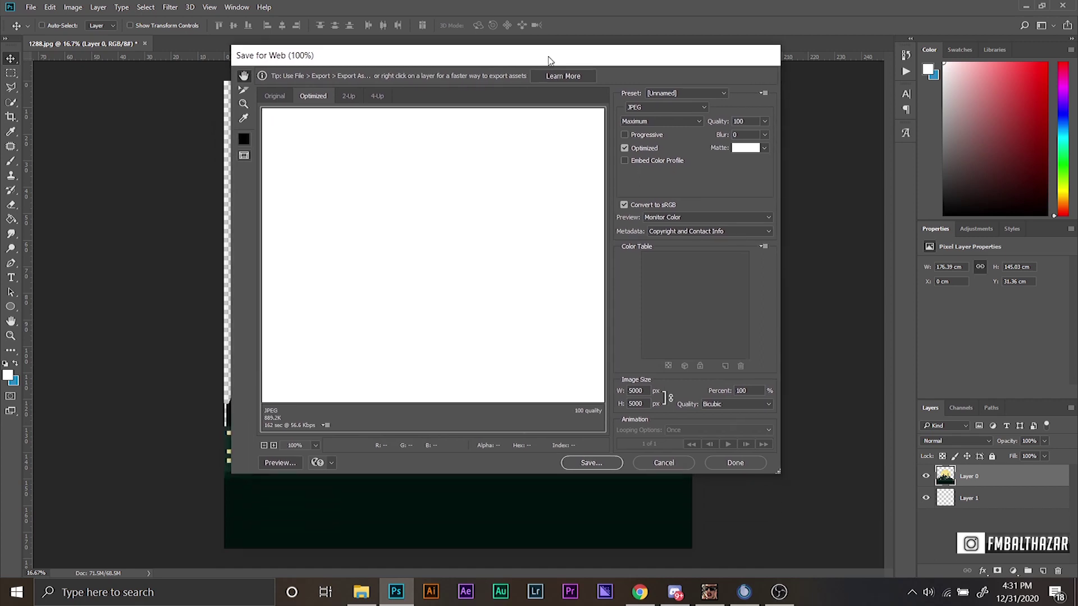
pyautogui.click(690, 110)
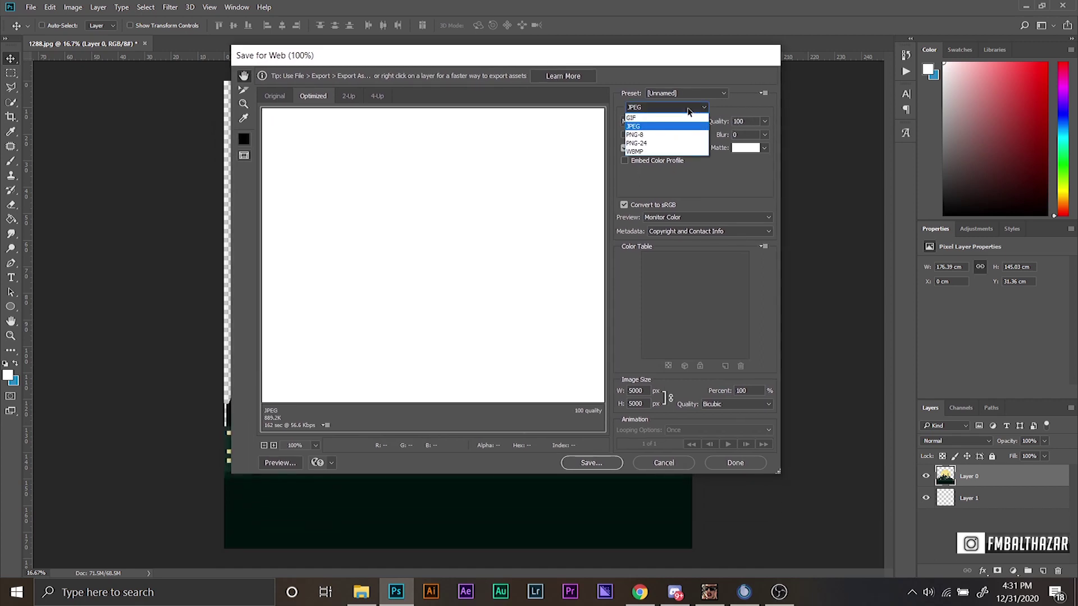
pyautogui.click(648, 145)
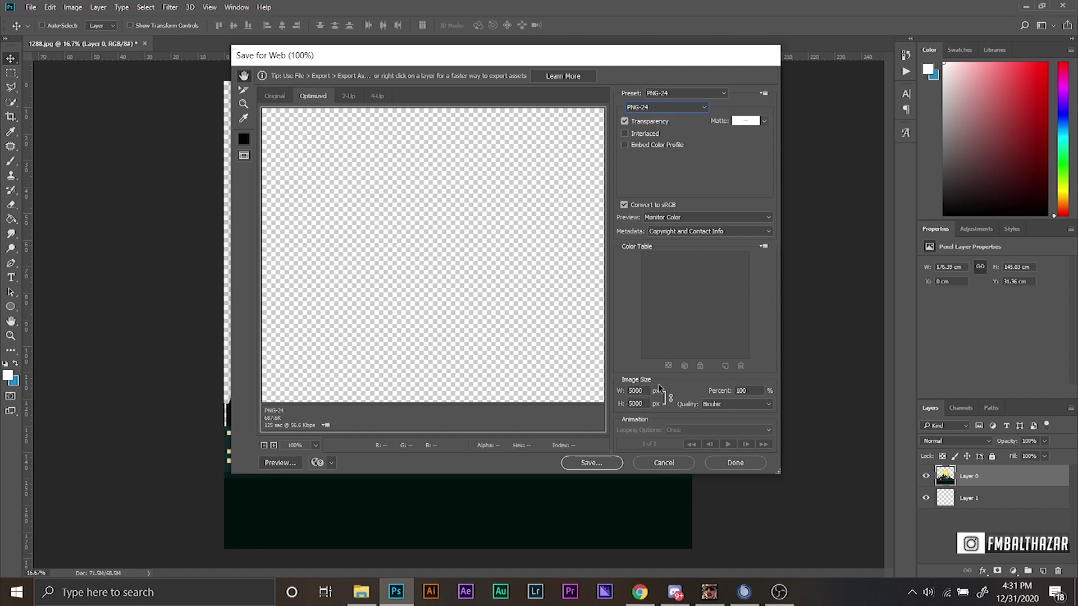
pyautogui.doubleClick(638, 390)
pyautogui.write('45')
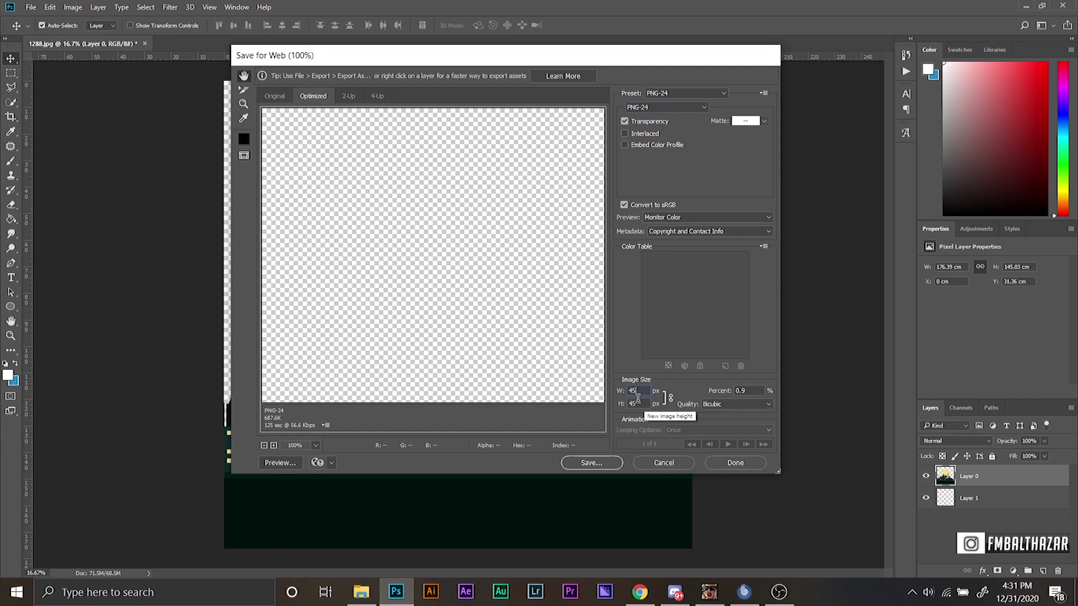
pyautogui.click(594, 463)
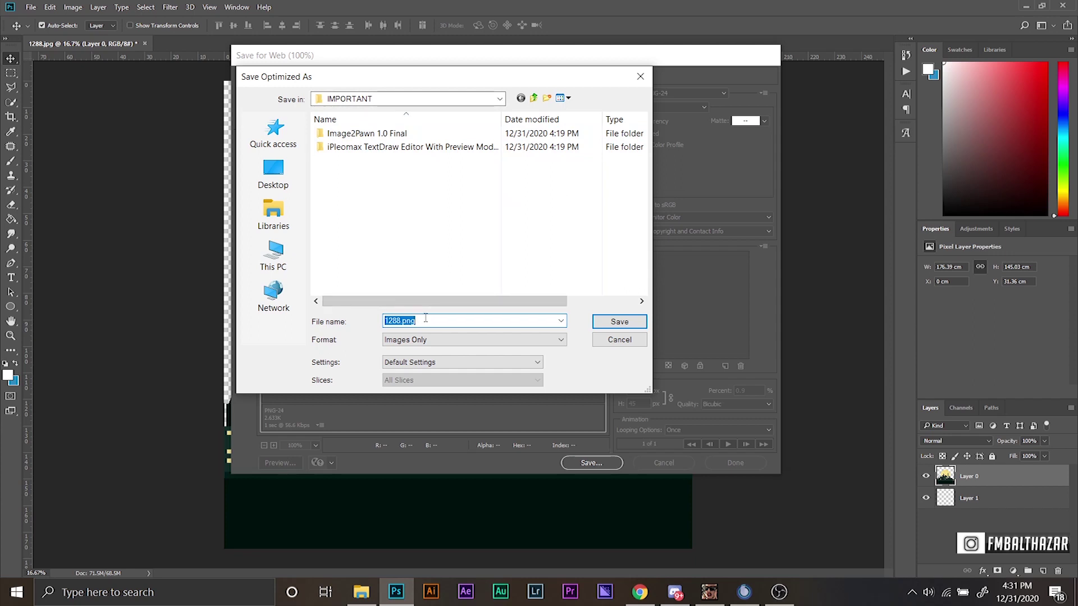
pyautogui.press('BackSpace')
pyautogui.click(621, 323)
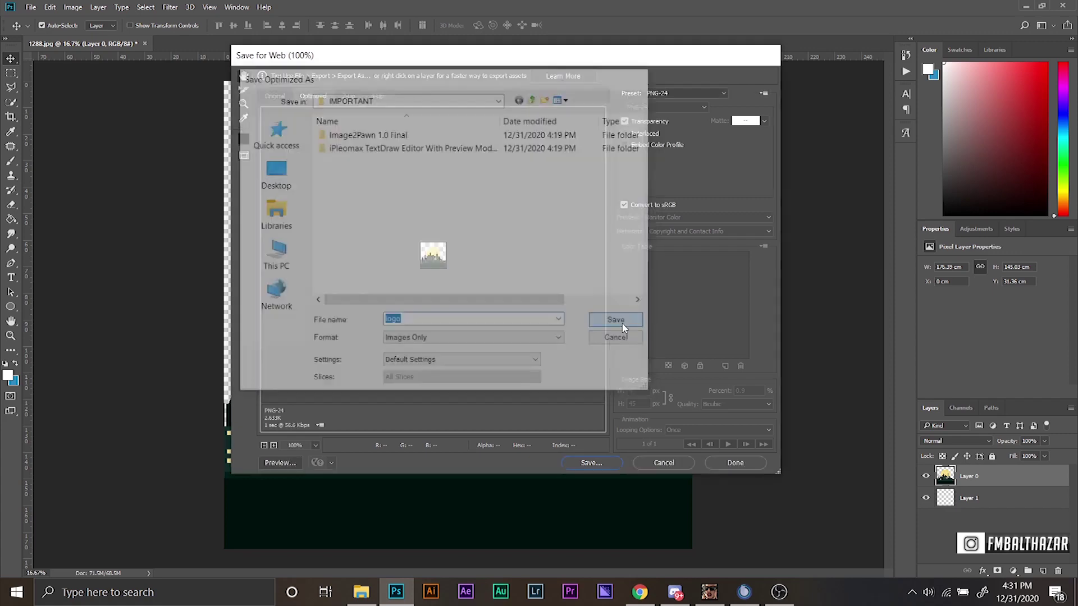
# Minimize Photoshop and launch Img2Textdraw.exe from Image2Pawn 1.0 Final > Executable.
pyautogui.click(1031, 7)
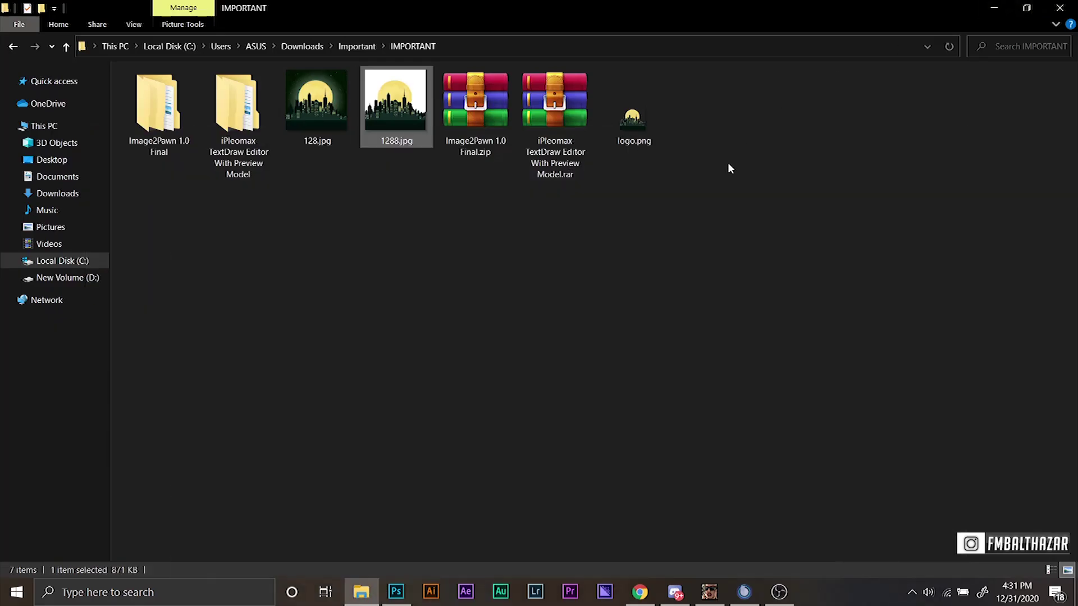
pyautogui.click(652, 133)
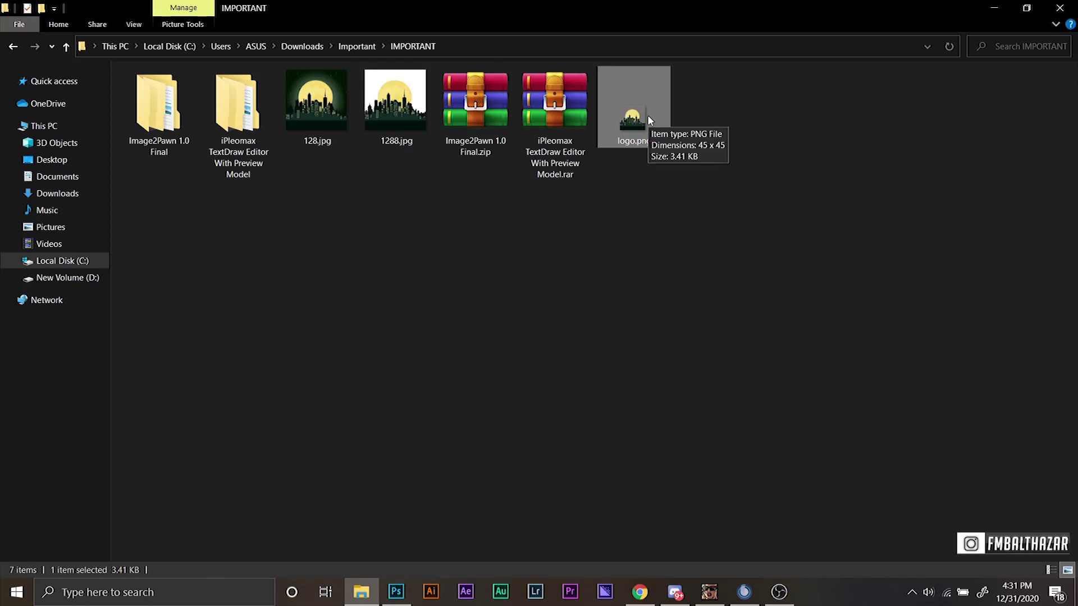
pyautogui.doubleClick(158, 146)
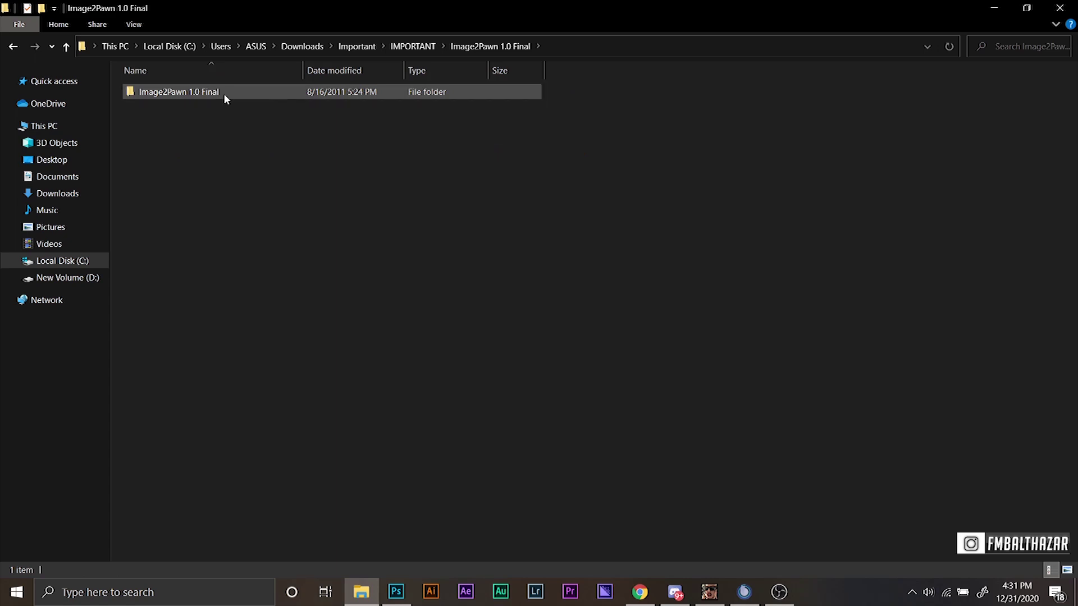
pyautogui.doubleClick(224, 93)
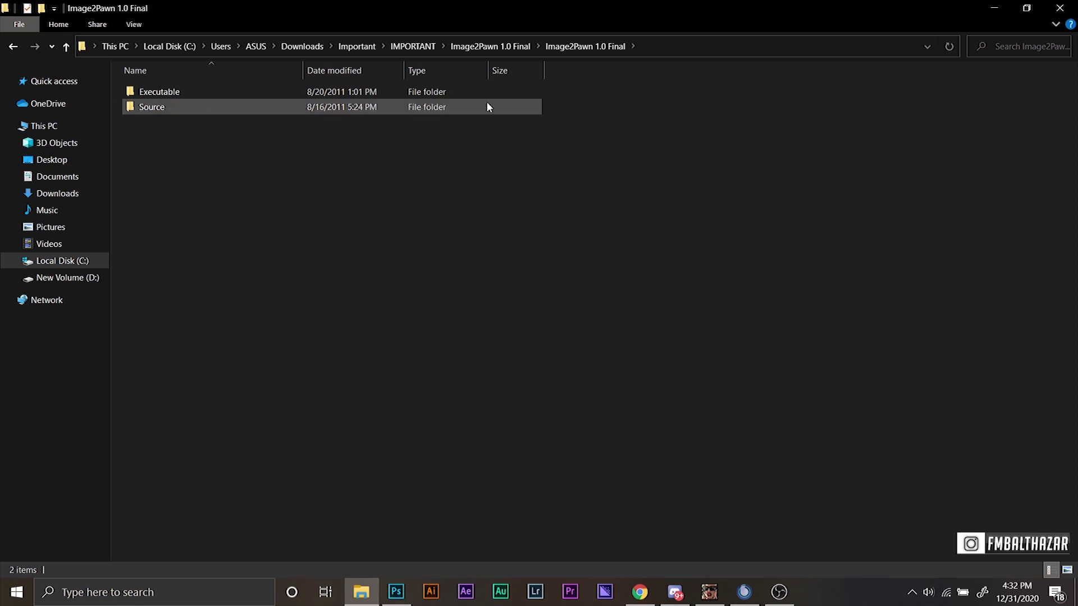
pyautogui.doubleClick(191, 92)
pyautogui.doubleClick(206, 91)
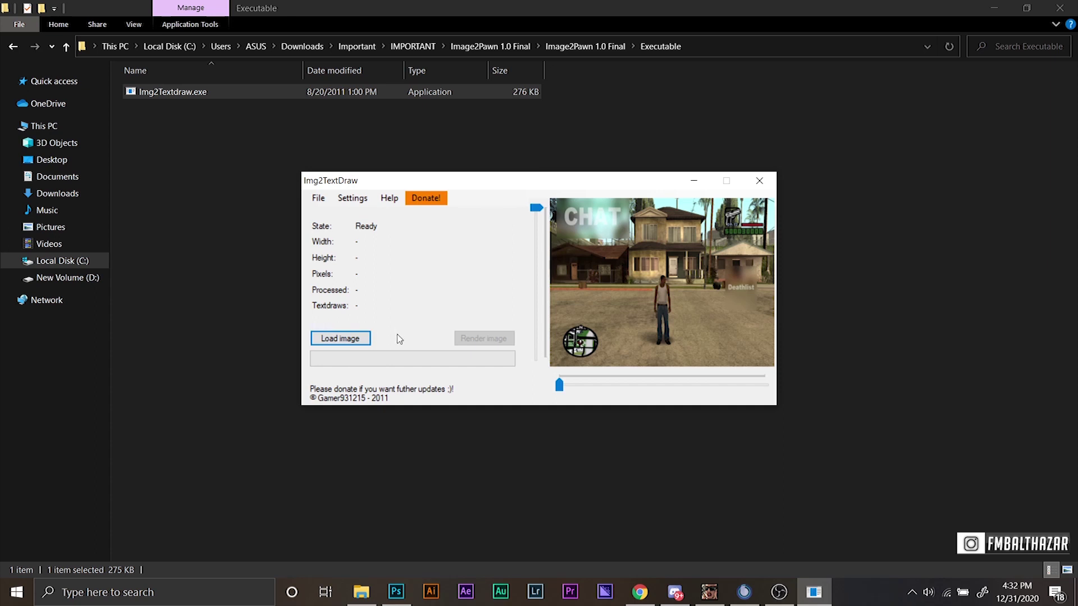
# Load logo.png from Downloads\Important\IMPORTANT, giving a 45×45 image of 2025 pixels.
pyautogui.click(331, 338)
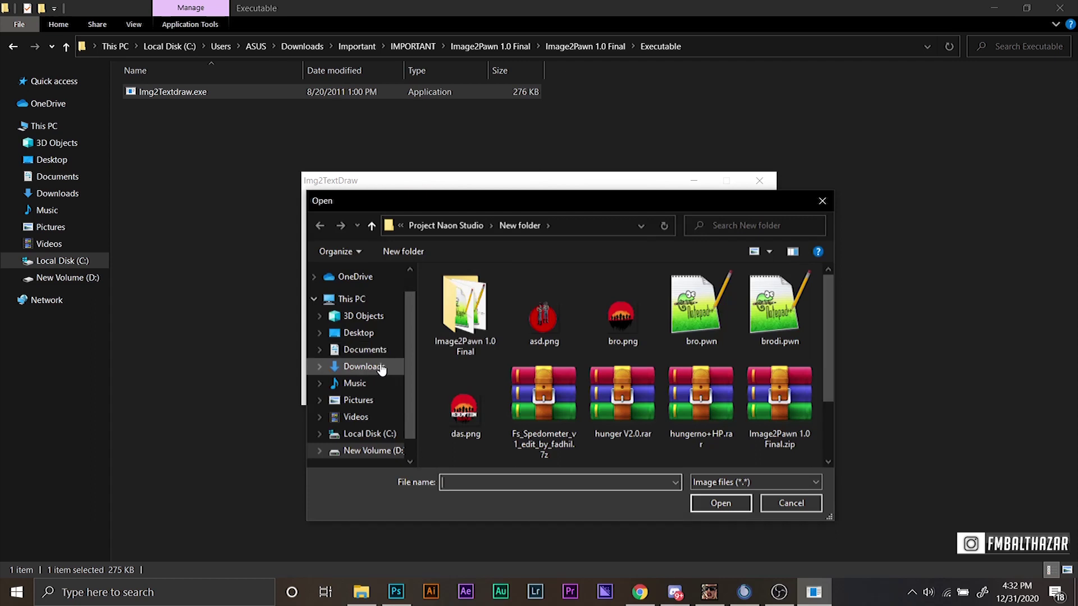
pyautogui.click(381, 369)
pyautogui.click(477, 295)
pyautogui.press('i')
pyautogui.press('i')
pyautogui.press('i')
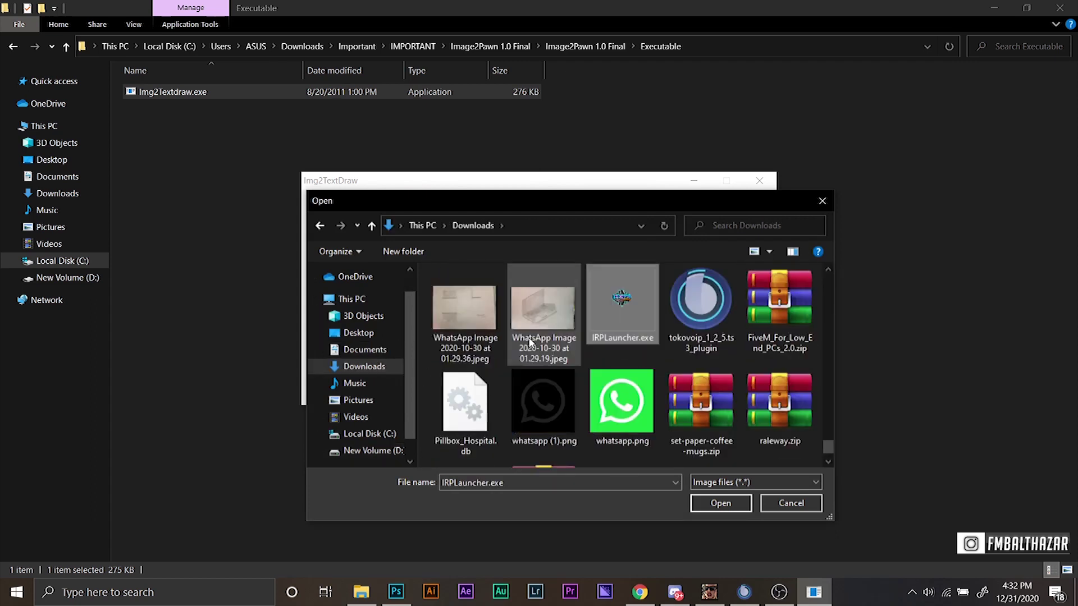
pyautogui.press('i')
pyautogui.doubleClick(716, 333)
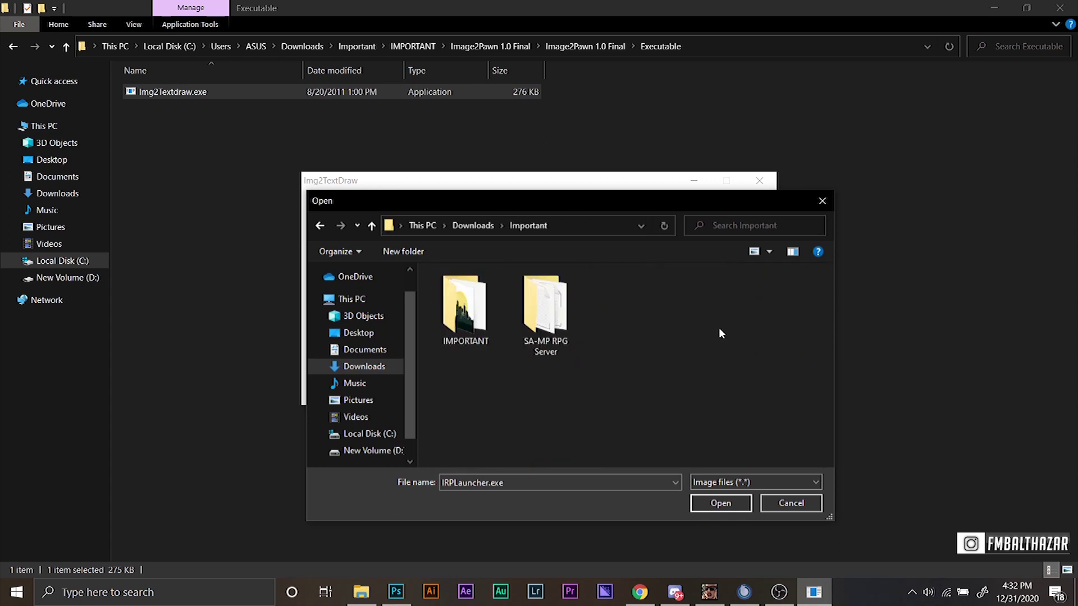
pyautogui.doubleClick(464, 306)
pyautogui.click(496, 377)
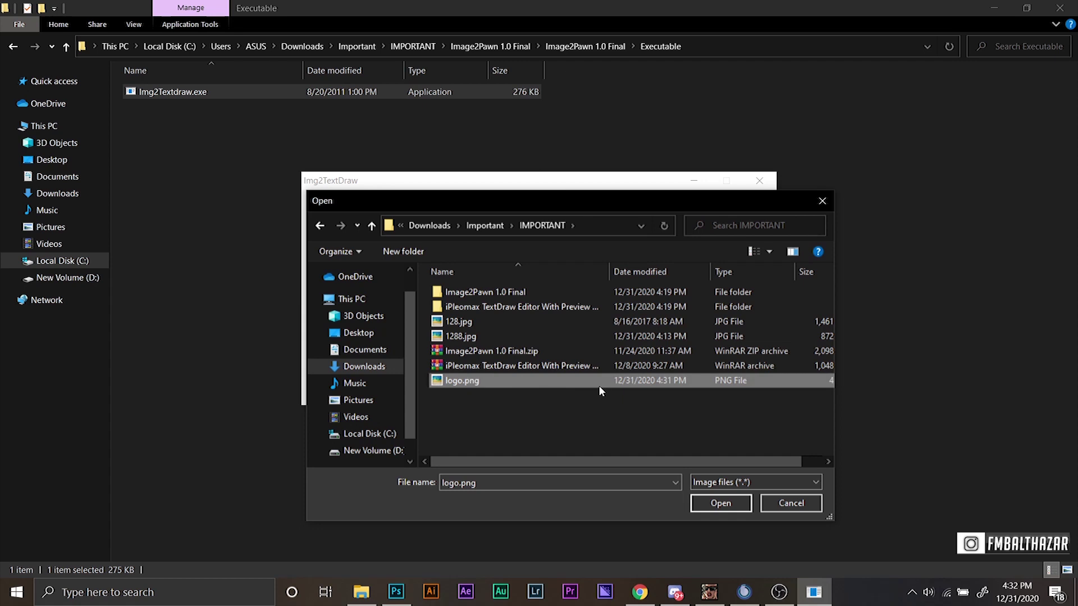
pyautogui.click(699, 505)
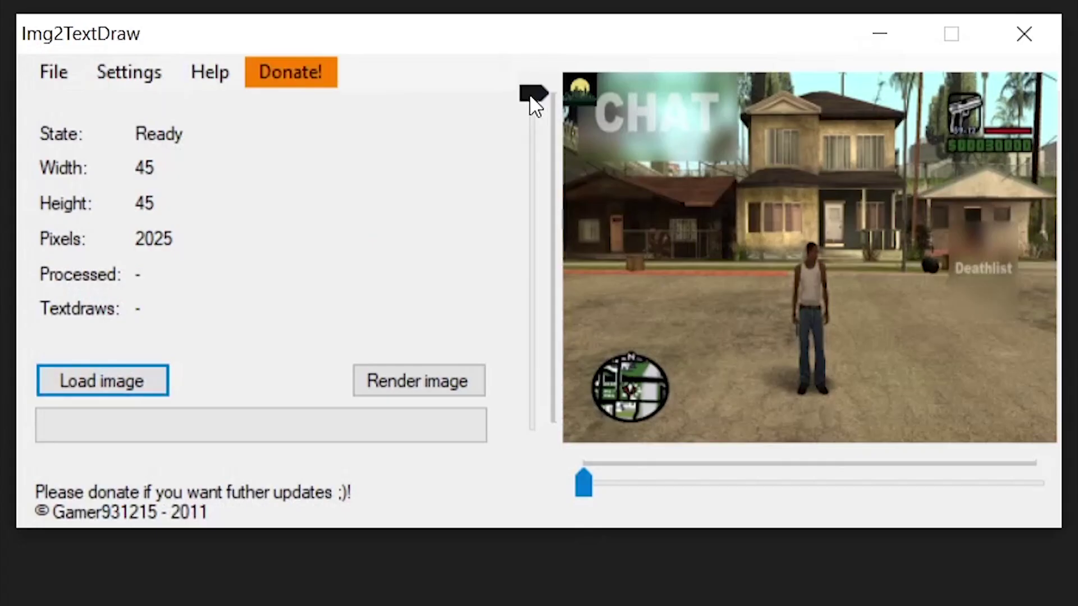
# Slide the logo down and to the right so it sits just below the player.
pyautogui.moveTo(537, 212); pyautogui.dragTo(531, 353)
pyautogui.moveTo(580, 496); pyautogui.dragTo(794, 503)
pyautogui.moveTo(531, 354); pyautogui.dragTo(534, 372)
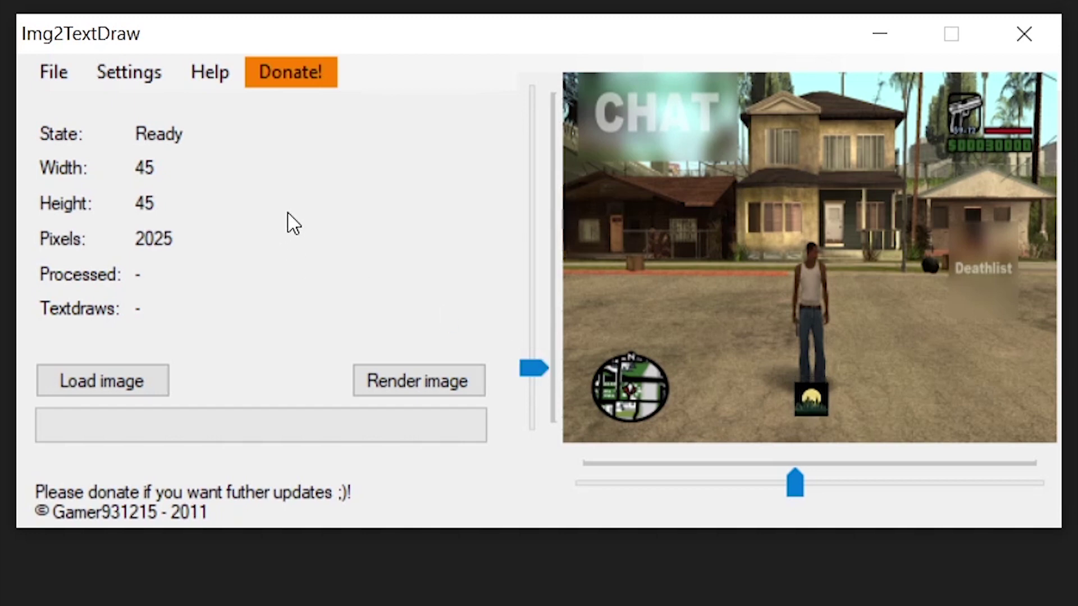
pyautogui.click(112, 88)
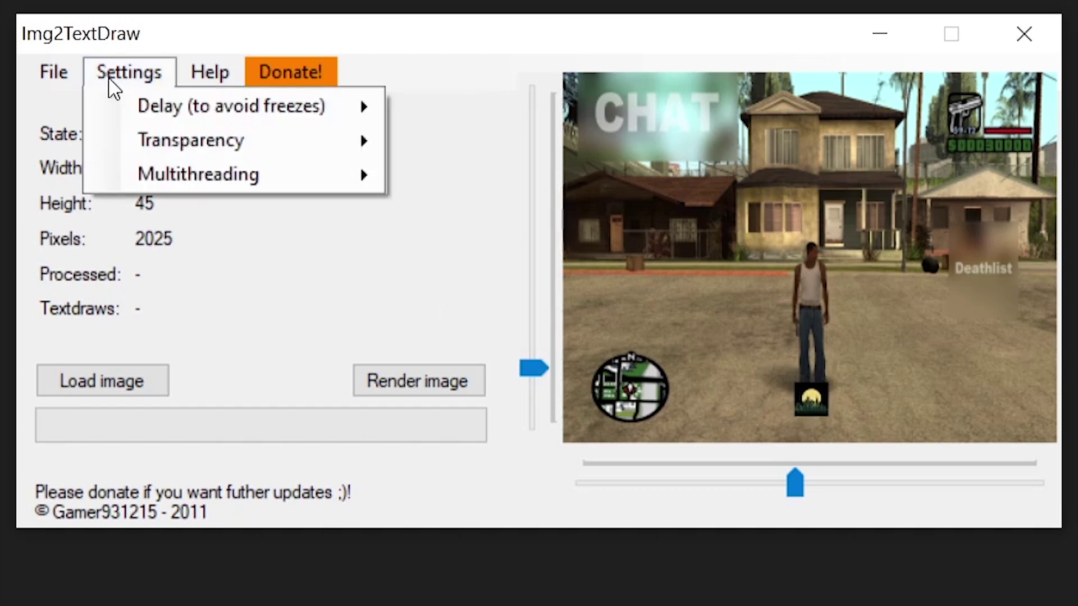
# Set Delay to High (Slower) and confirm Multithreading remains On.
pyautogui.moveTo(203, 106)
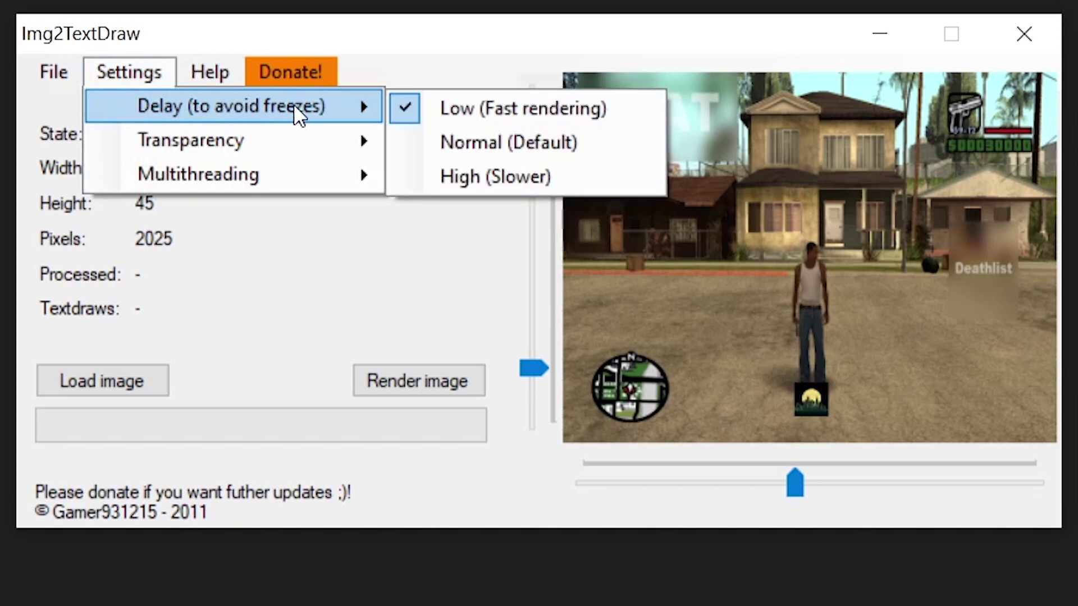
pyautogui.click(514, 180)
pyautogui.click(147, 78)
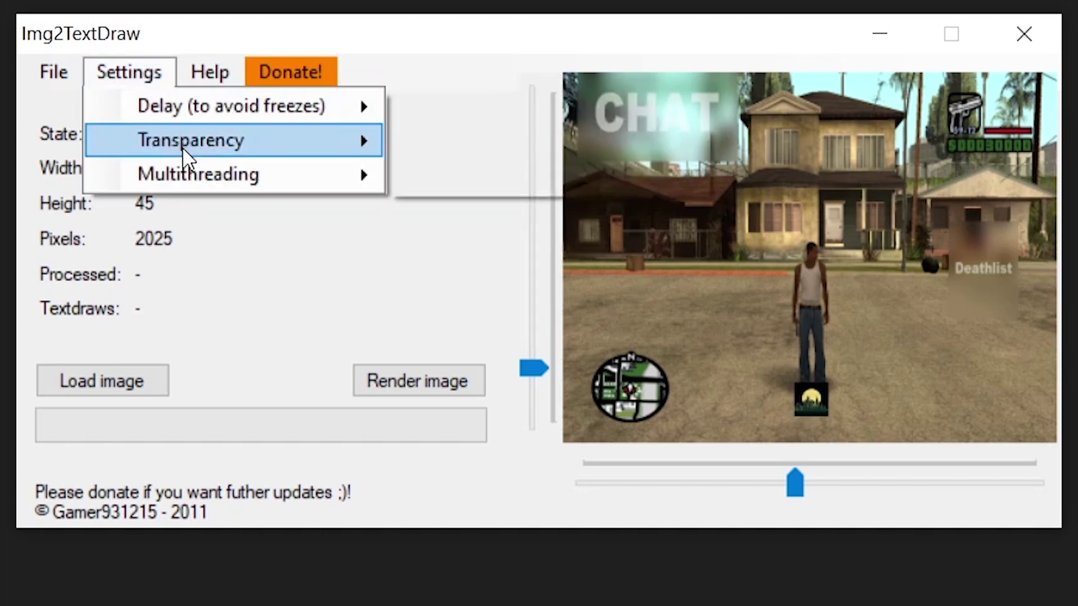
pyautogui.moveTo(245, 175)
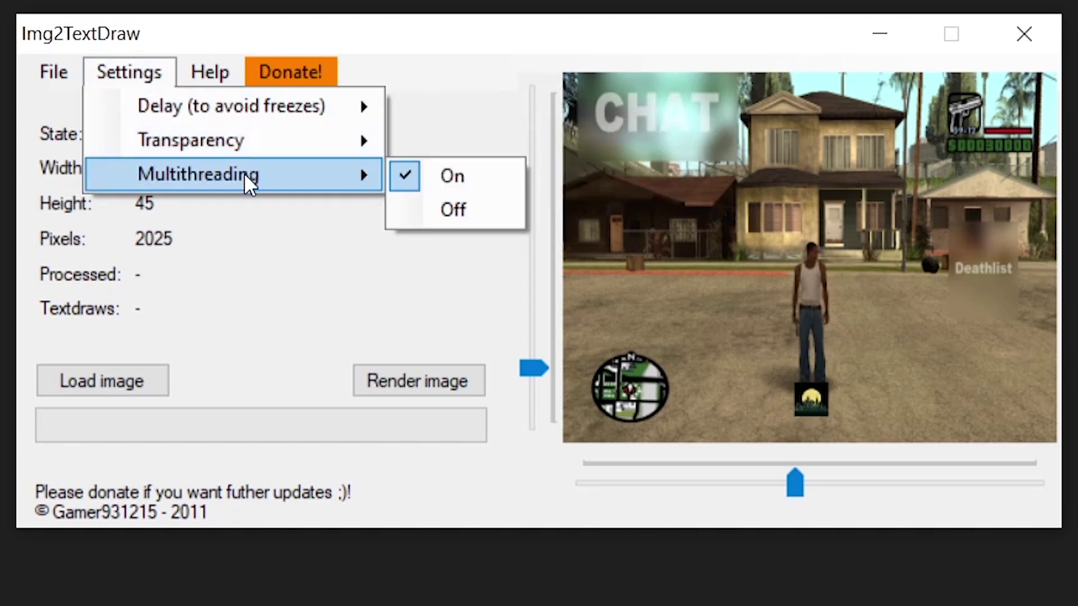
pyautogui.click(136, 66)
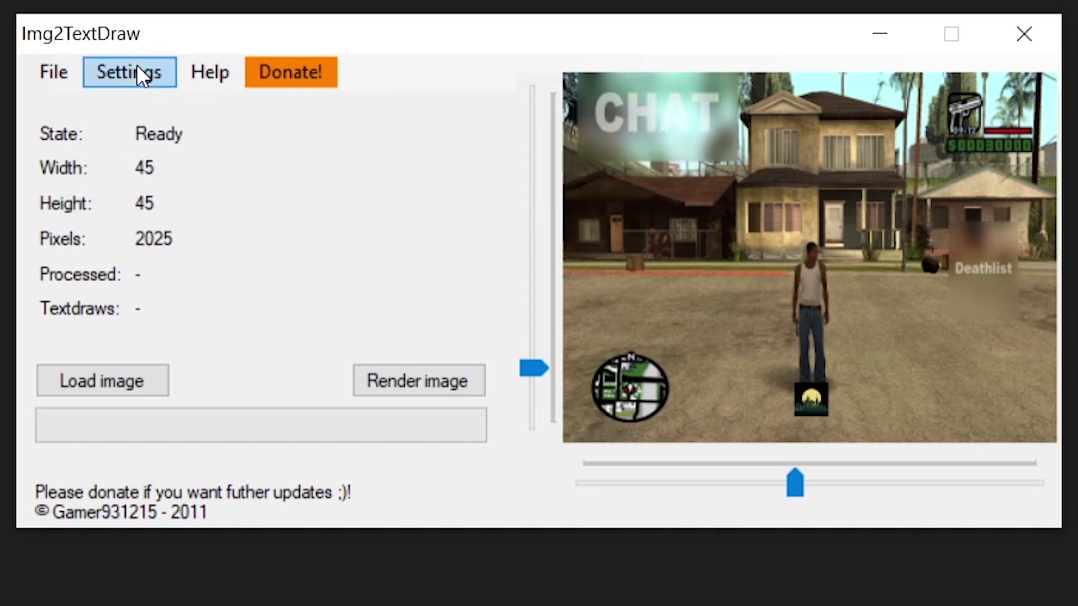
# Render the logo into 779 textdraws saved as logo.pwn in the IMPORTANT folder.
pyautogui.click(430, 377)
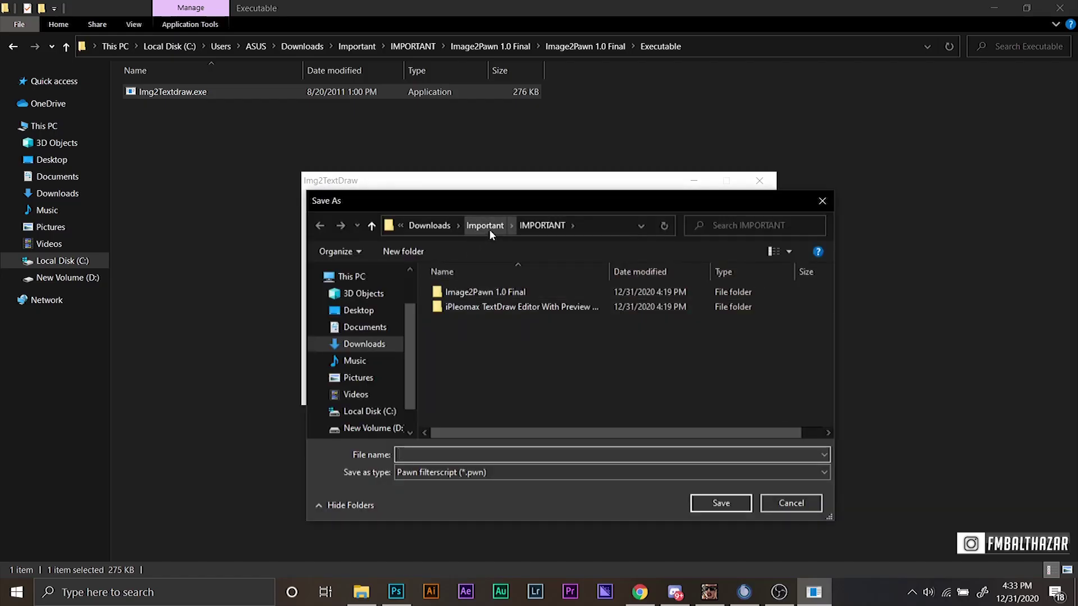
pyautogui.write('logo')
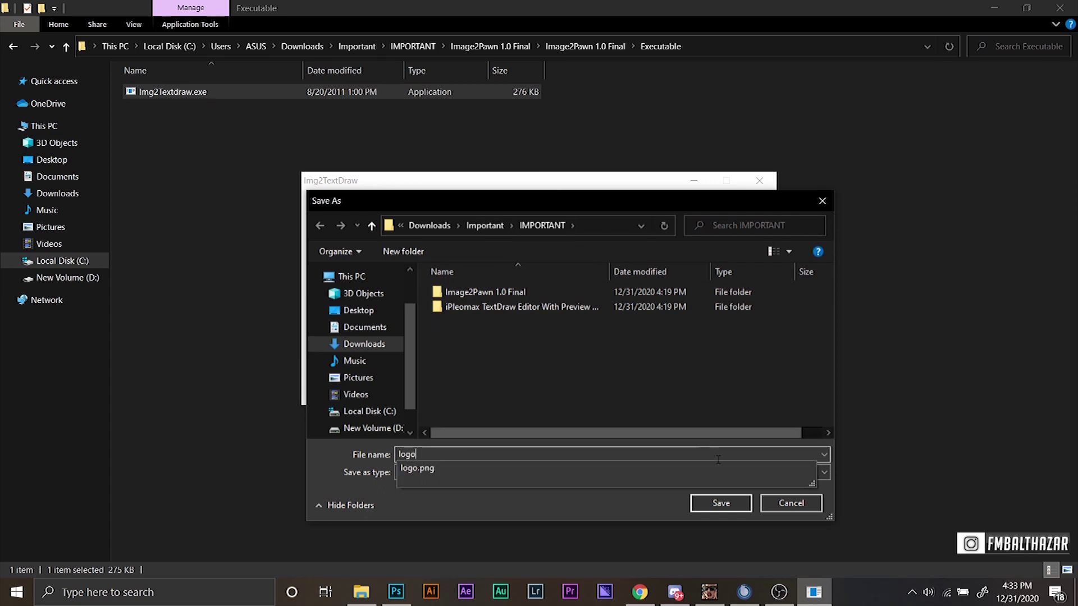
pyautogui.click(707, 508)
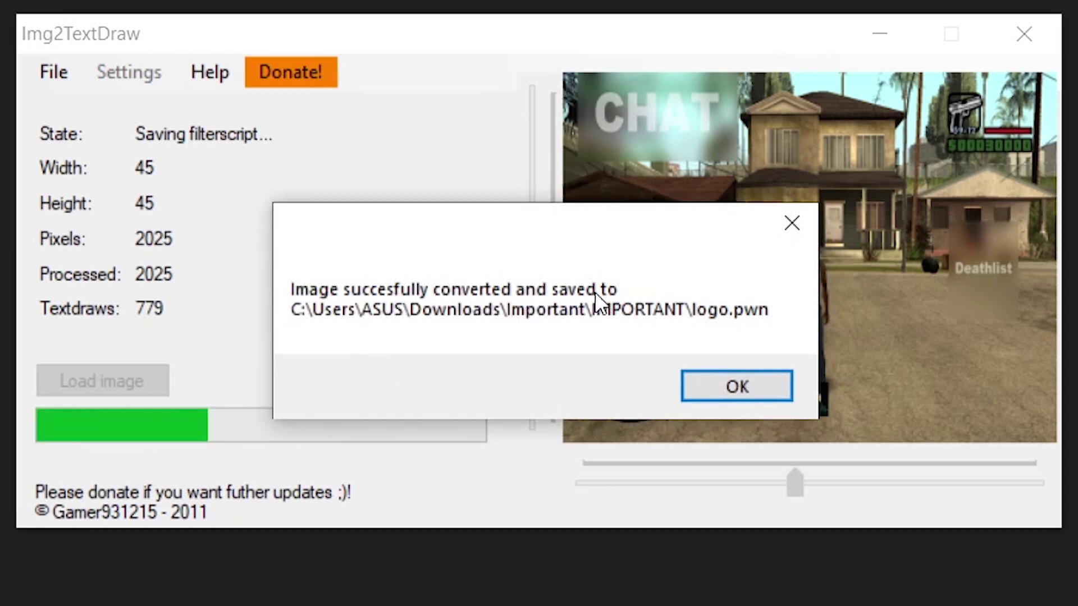
pyautogui.click(737, 387)
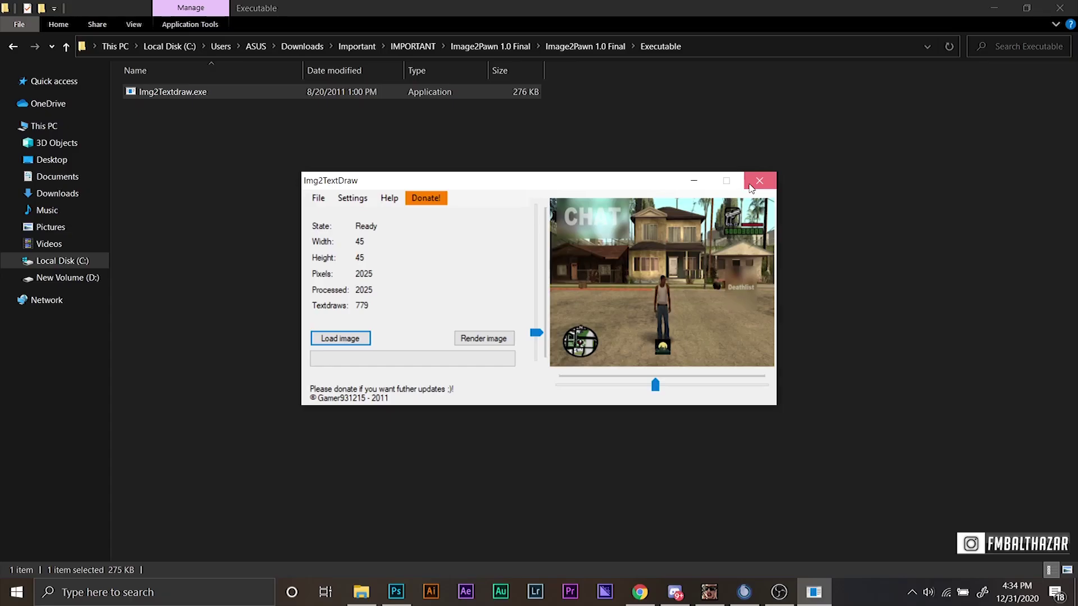
# Close Img2TextDraw and select the new logo.pwn in the IMPORTANT folder.
pyautogui.click(1002, 40)
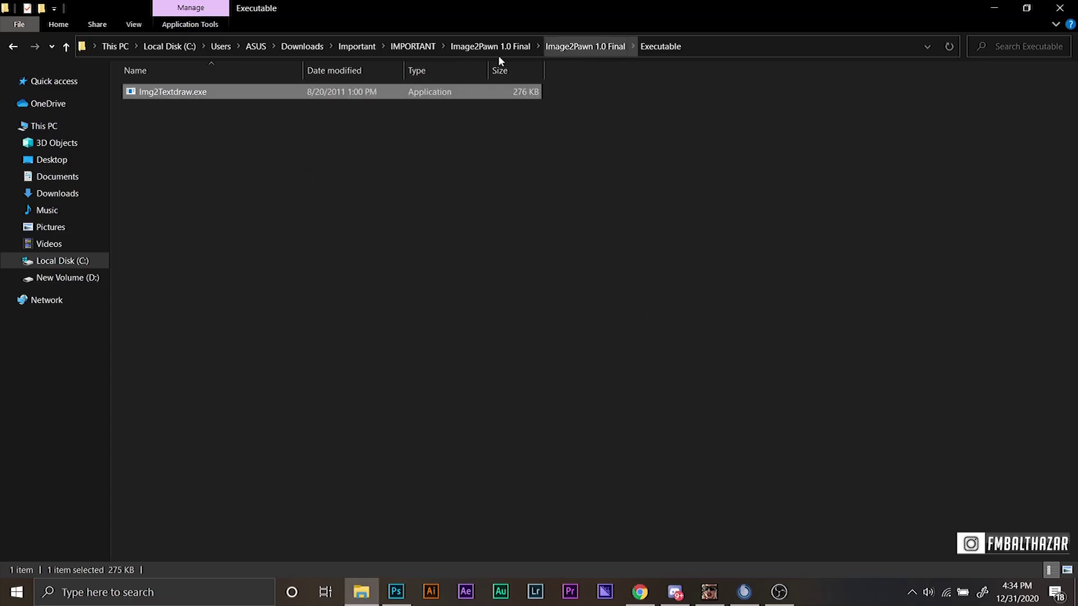
pyautogui.click(420, 45)
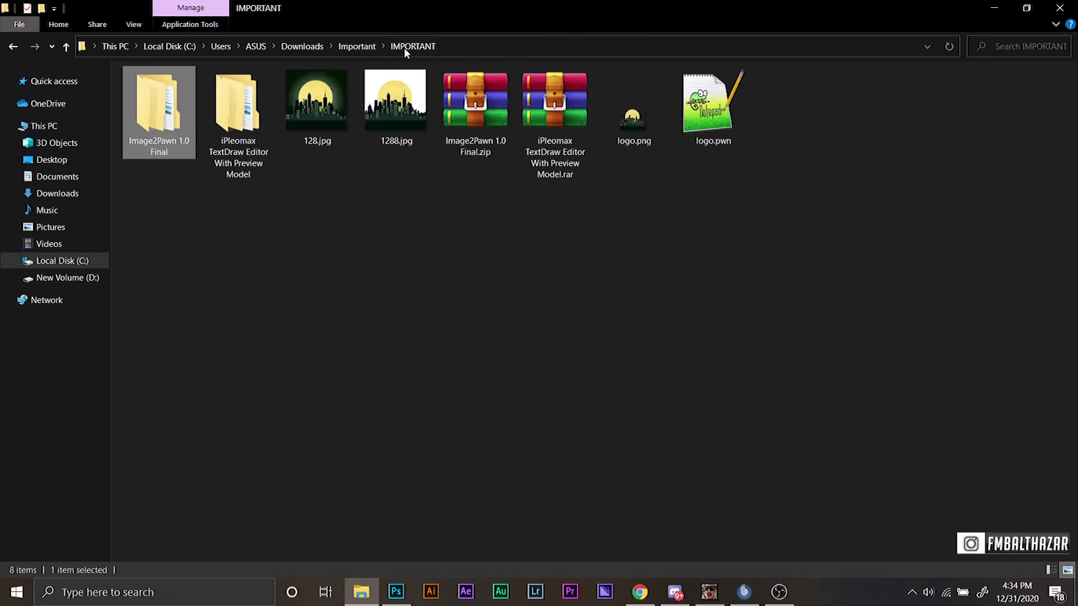
pyautogui.click(696, 142)
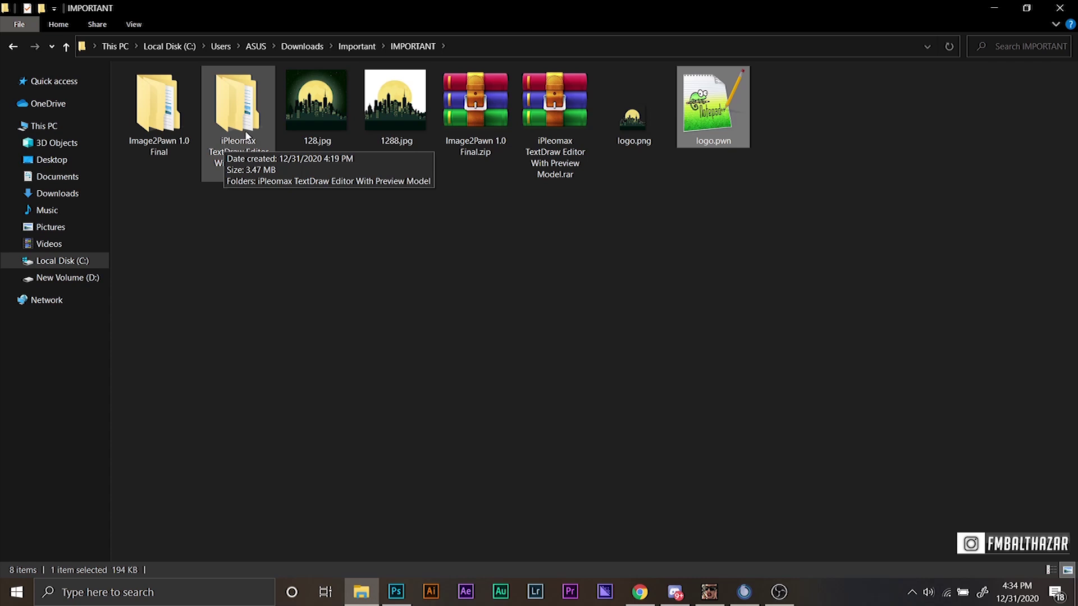
# Paste logo.pwn into iPleomax's SAMP 0.3.7 Server\filterscripts, then go up to the server folder.
pyautogui.doubleClick(245, 133)
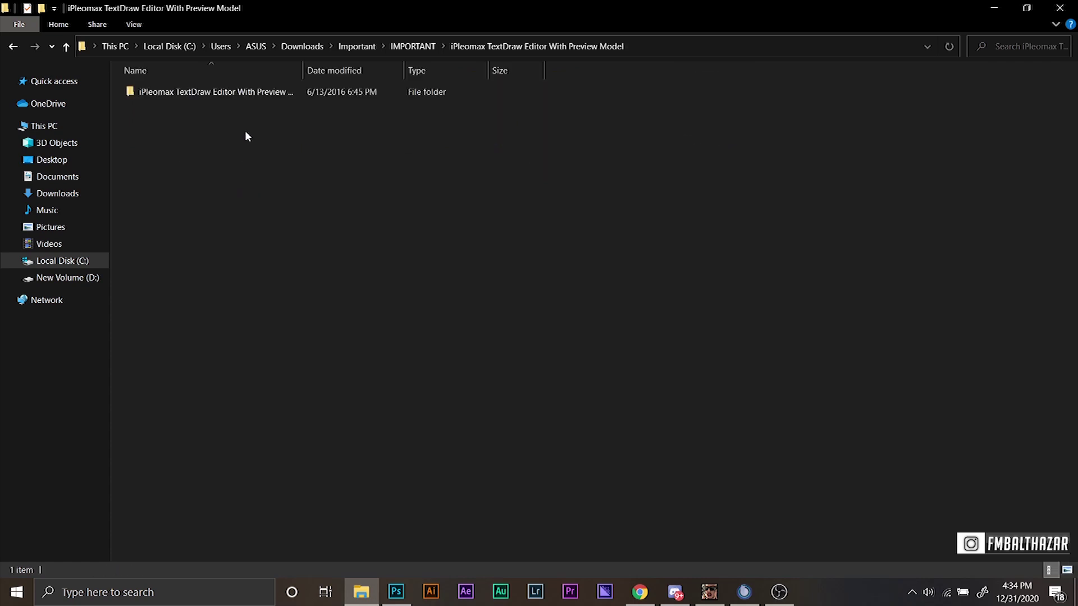
pyautogui.doubleClick(252, 97)
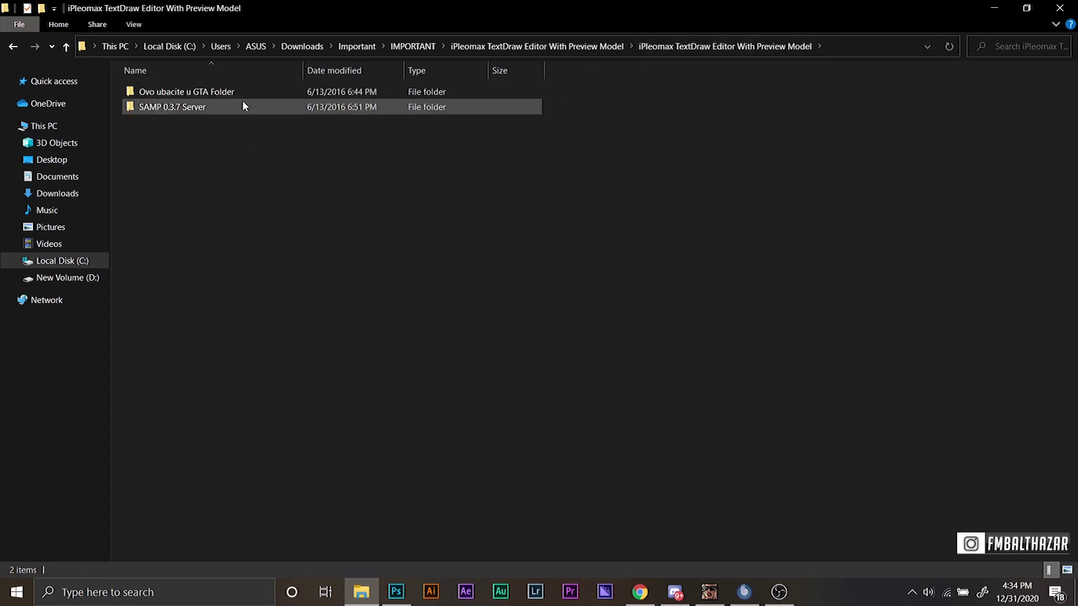
pyautogui.doubleClick(232, 107)
pyautogui.doubleClick(198, 91)
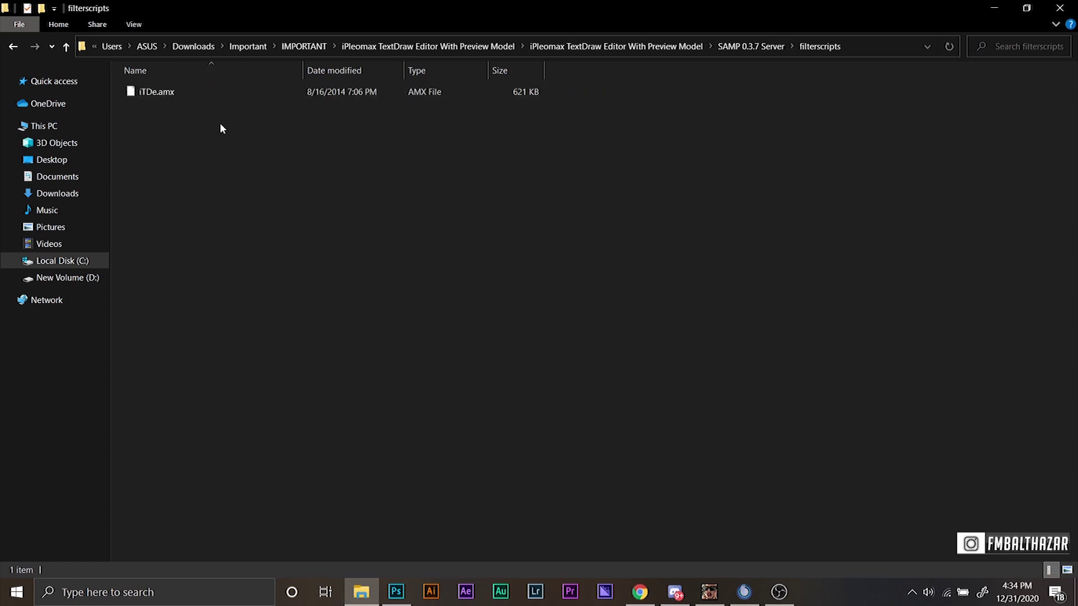
pyautogui.hotkey('ctrl', 'v')
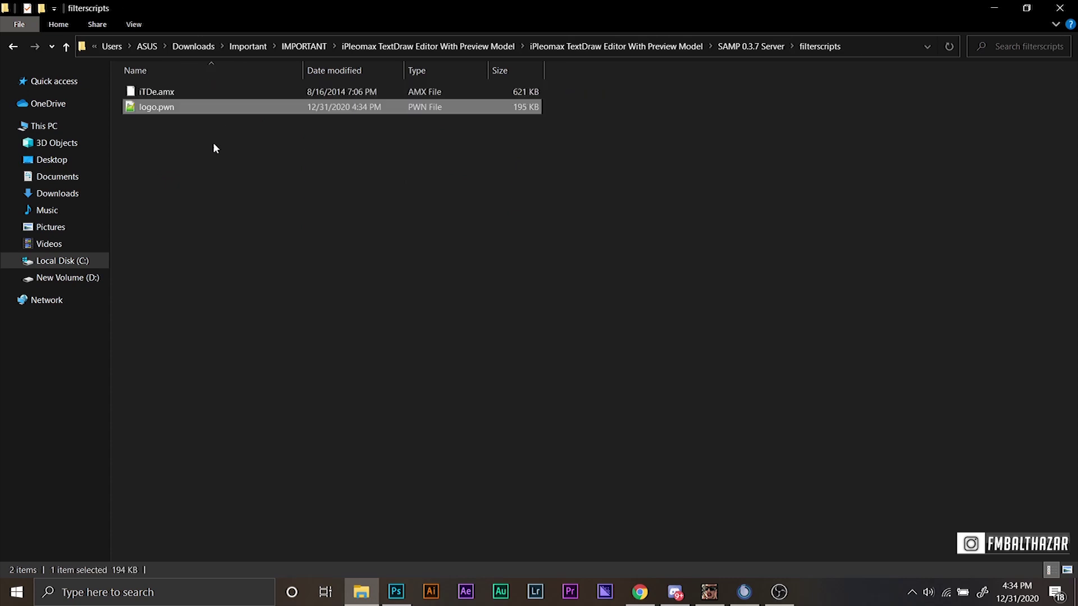
pyautogui.hotkey('alt', 'Up')
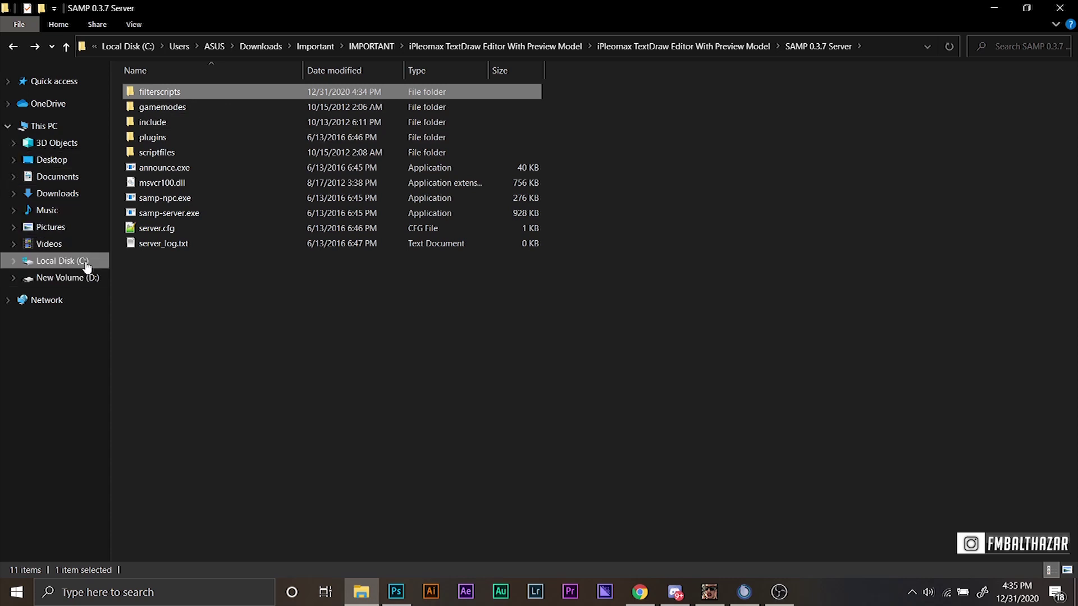
# Copy the pawno folder from SA-MP RPG Server and return to the Important folder.
pyautogui.click(359, 50)
pyautogui.click(354, 46)
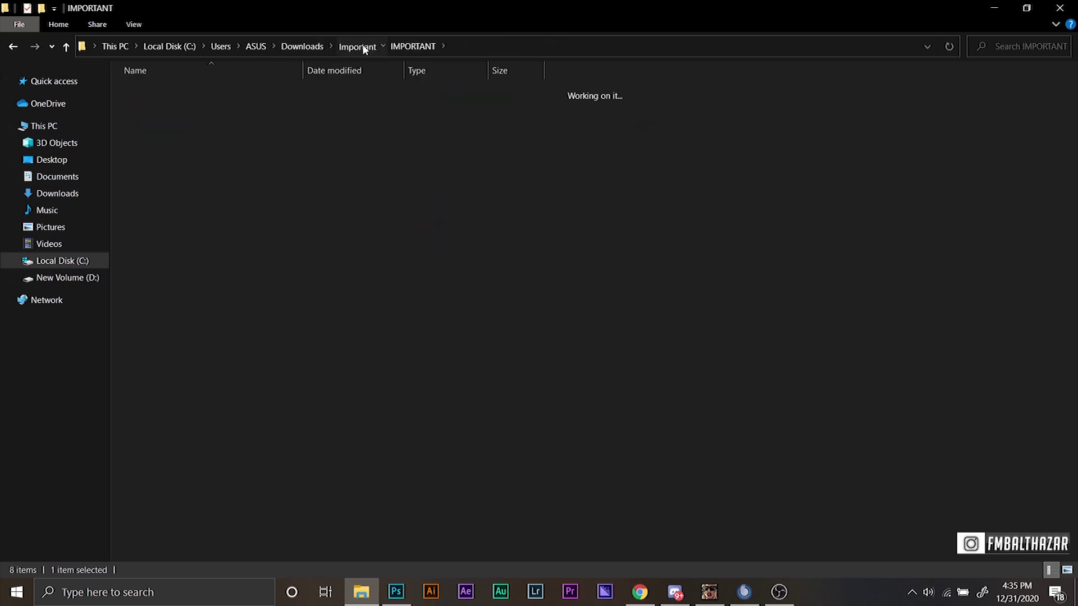
pyautogui.doubleClick(238, 108)
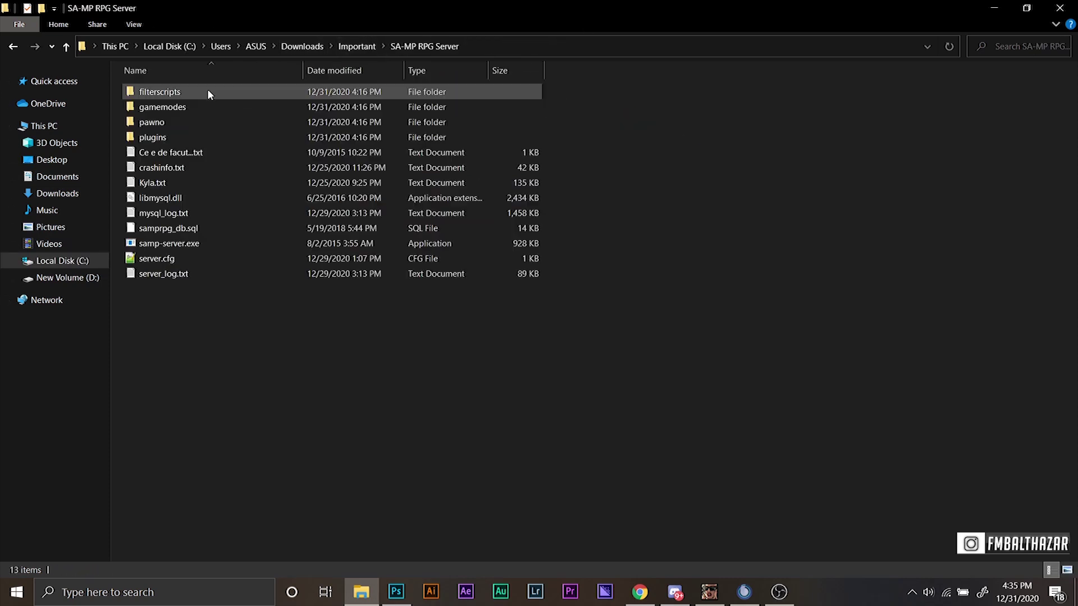
pyautogui.doubleClick(171, 122)
pyautogui.hotkey('alt', 'Left')
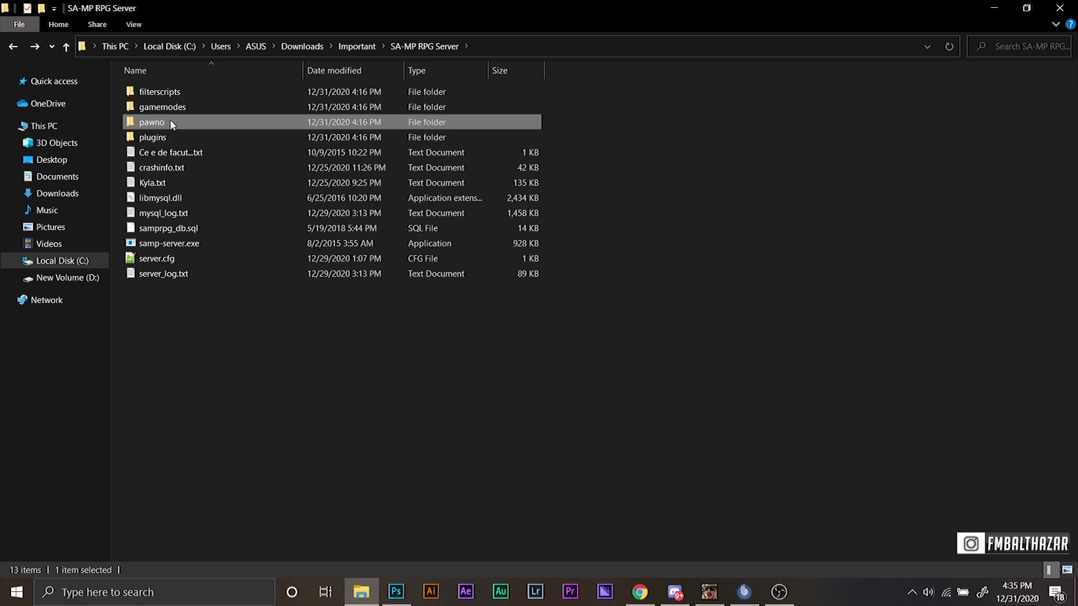
pyautogui.hotkey('alt', 'Left')
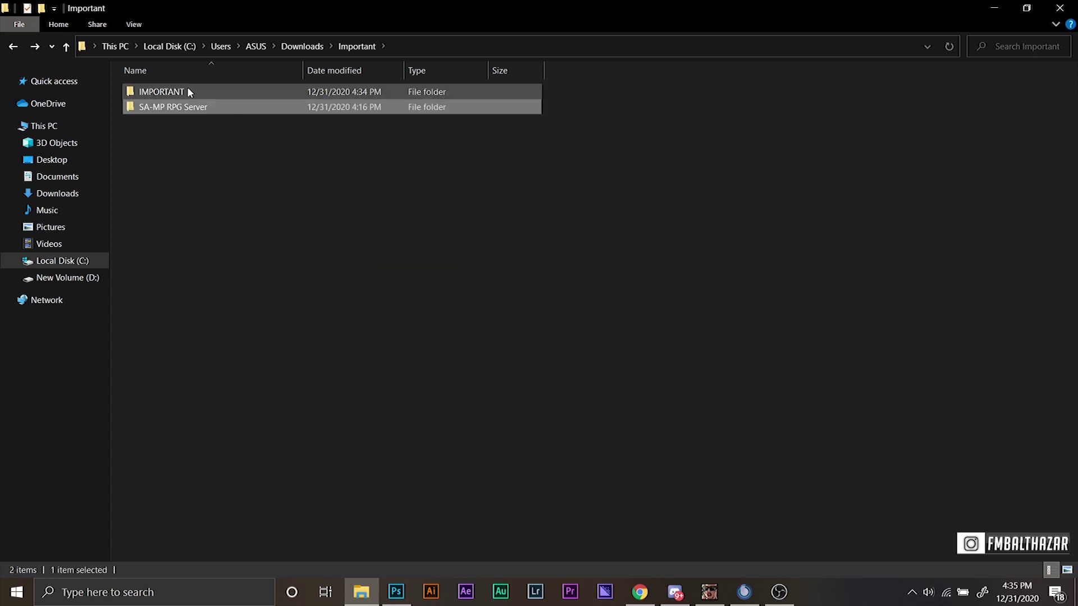
# Paste pawno into iPleomax's SAMP 0.3.7 Server folder and open it.
pyautogui.doubleClick(187, 92)
pyautogui.doubleClick(206, 87)
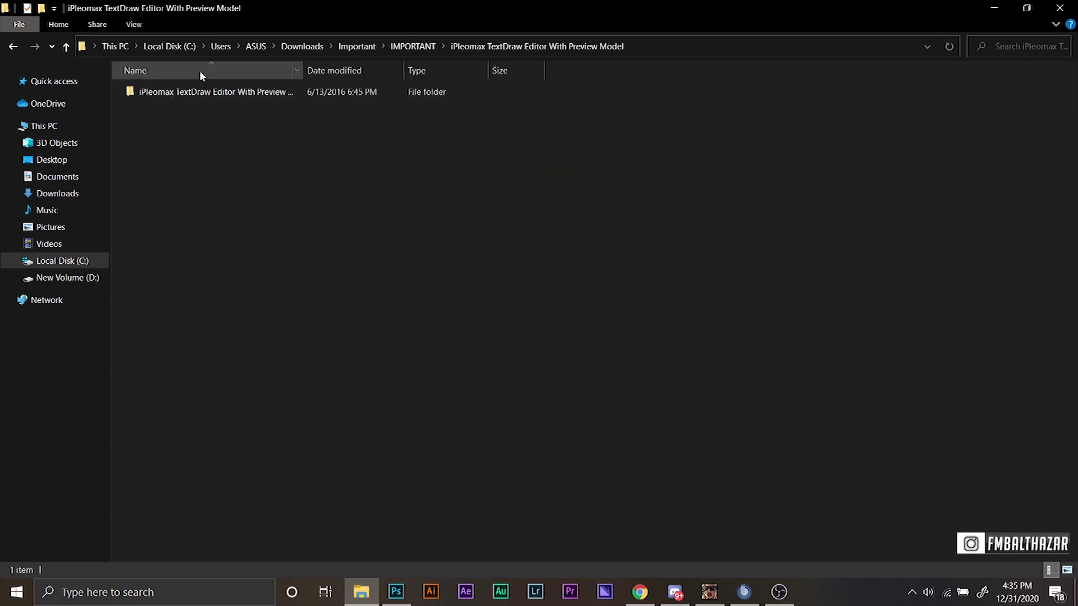
pyautogui.doubleClick(209, 90)
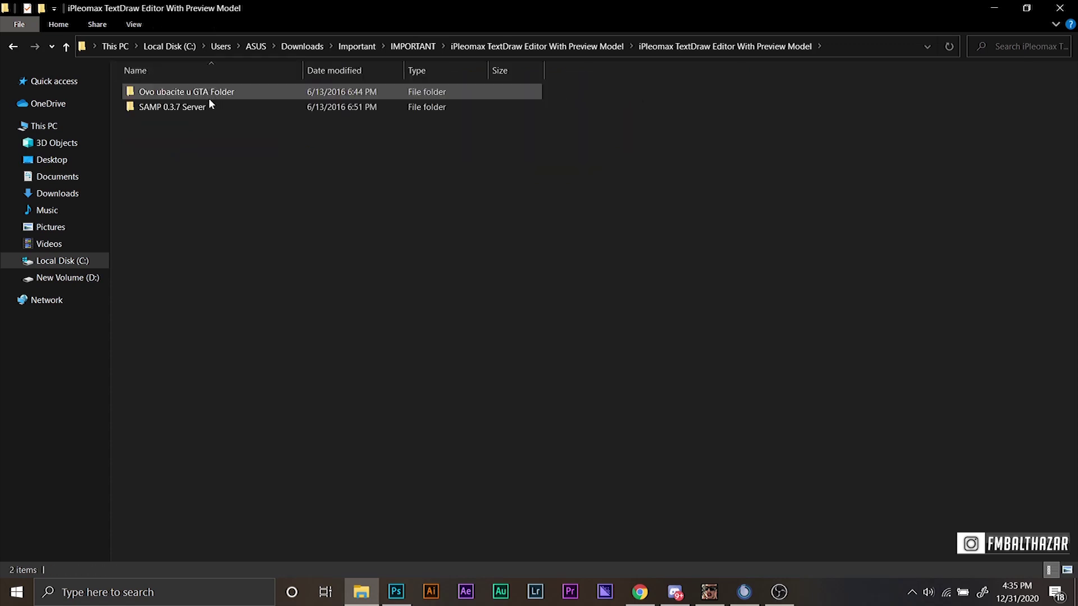
pyautogui.doubleClick(208, 102)
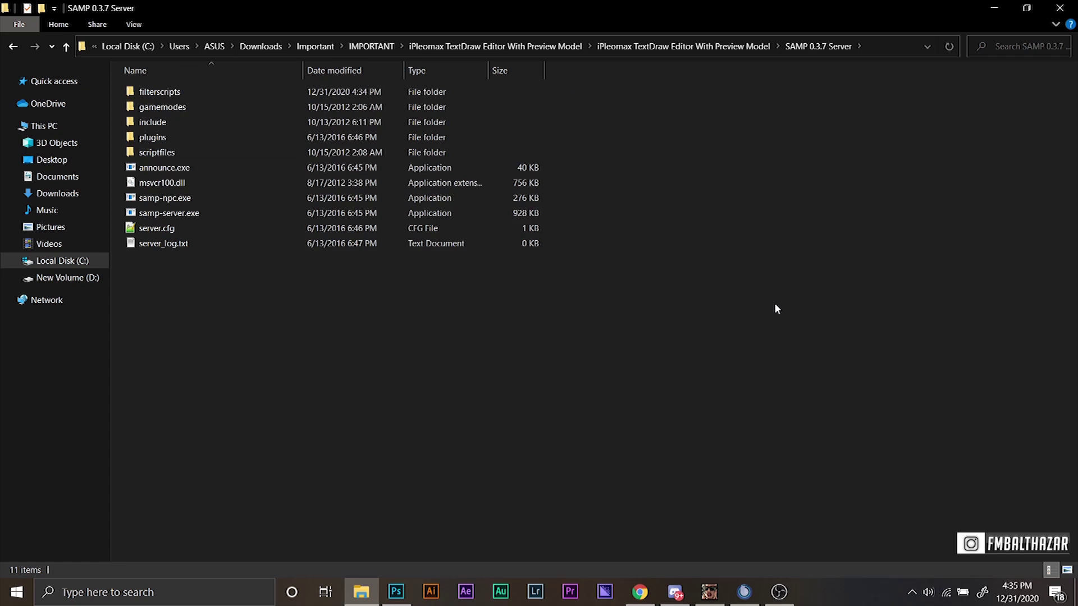
pyautogui.hotkey('ctrl', 'v')
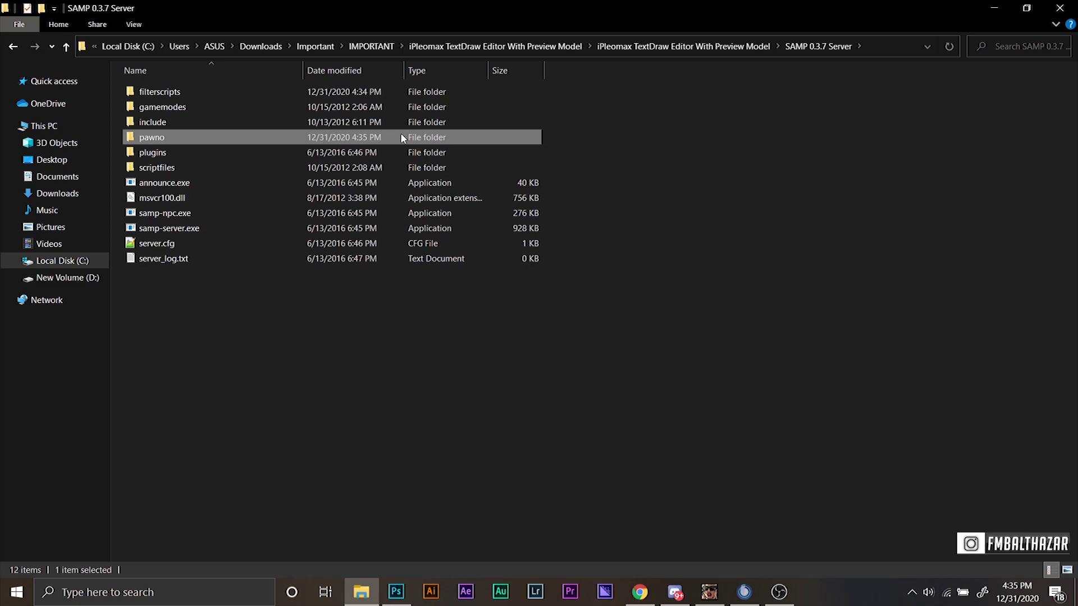
pyautogui.doubleClick(296, 137)
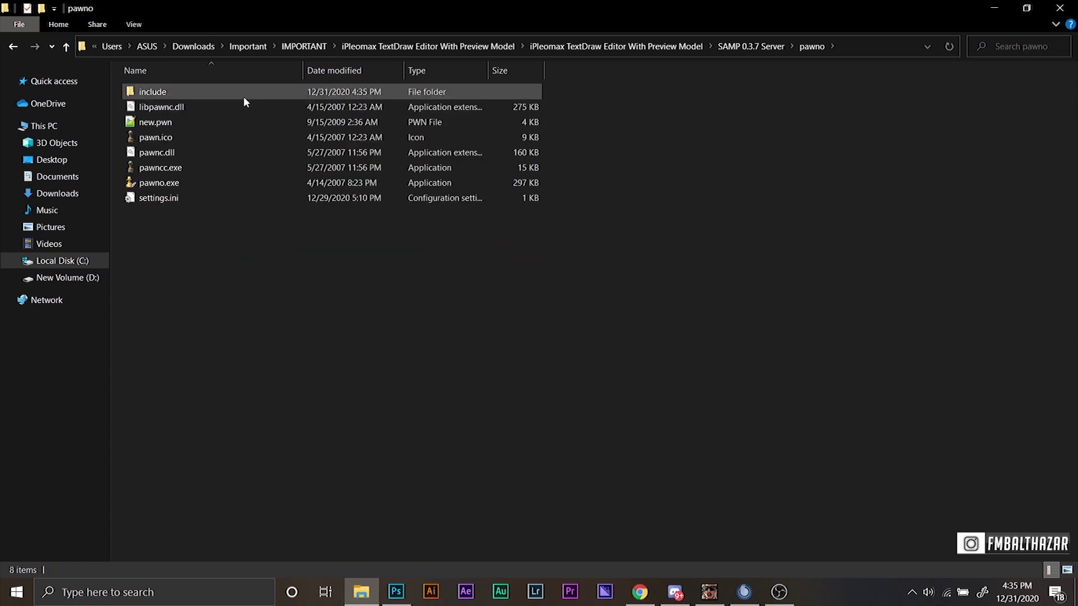
# Launch Pawno and open logo.pwn from the SAMP 0.3.7 Server\filterscripts folder.
pyautogui.click(246, 180)
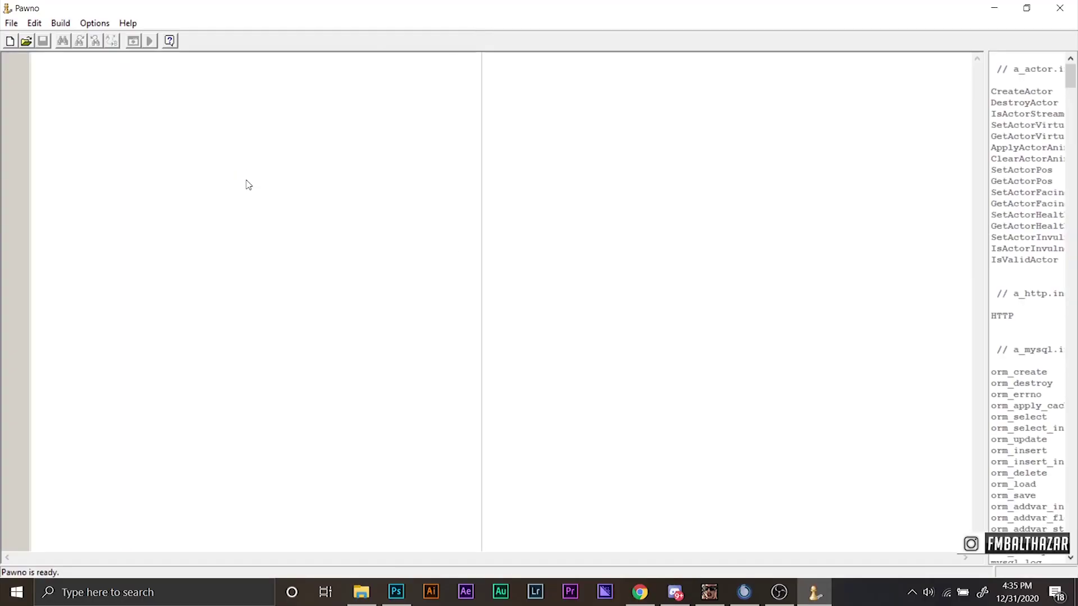
pyautogui.click(25, 41)
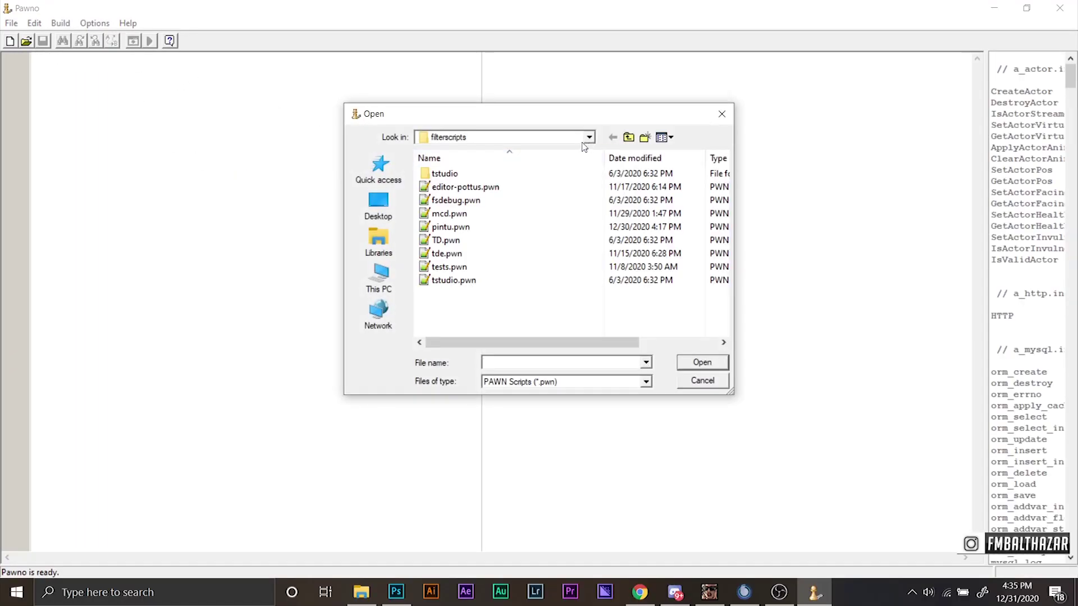
pyautogui.click(380, 278)
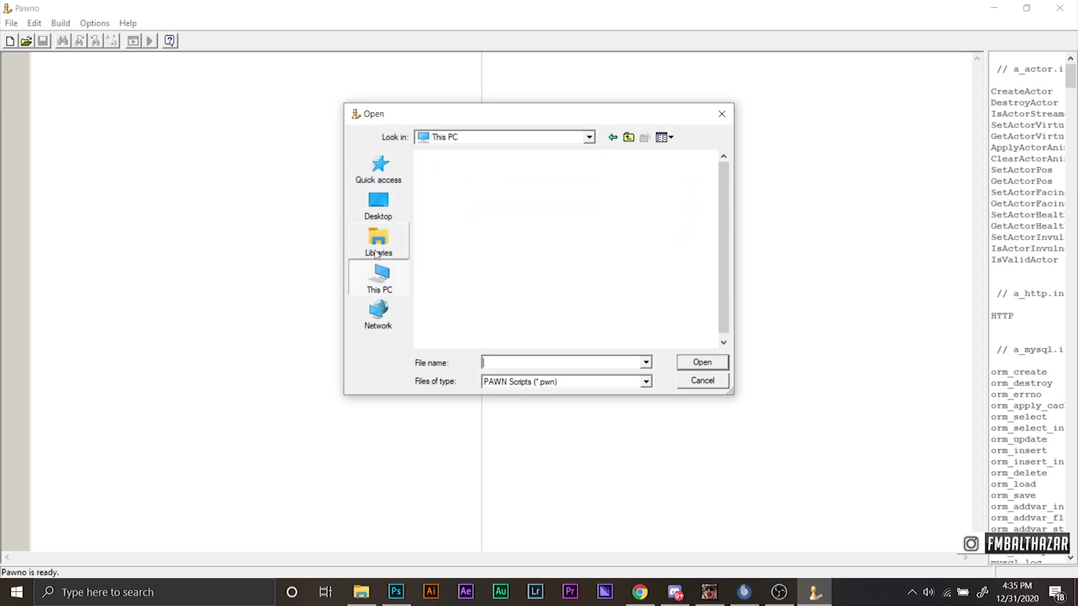
pyautogui.scroll(3, 476, 225)
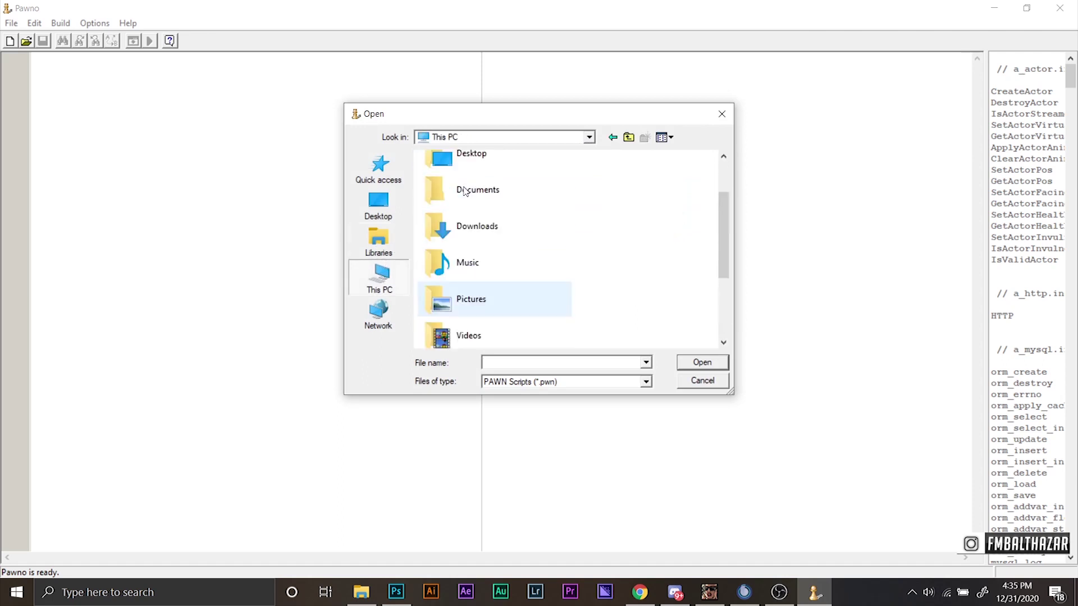
pyautogui.doubleClick(476, 220)
pyautogui.doubleClick(455, 191)
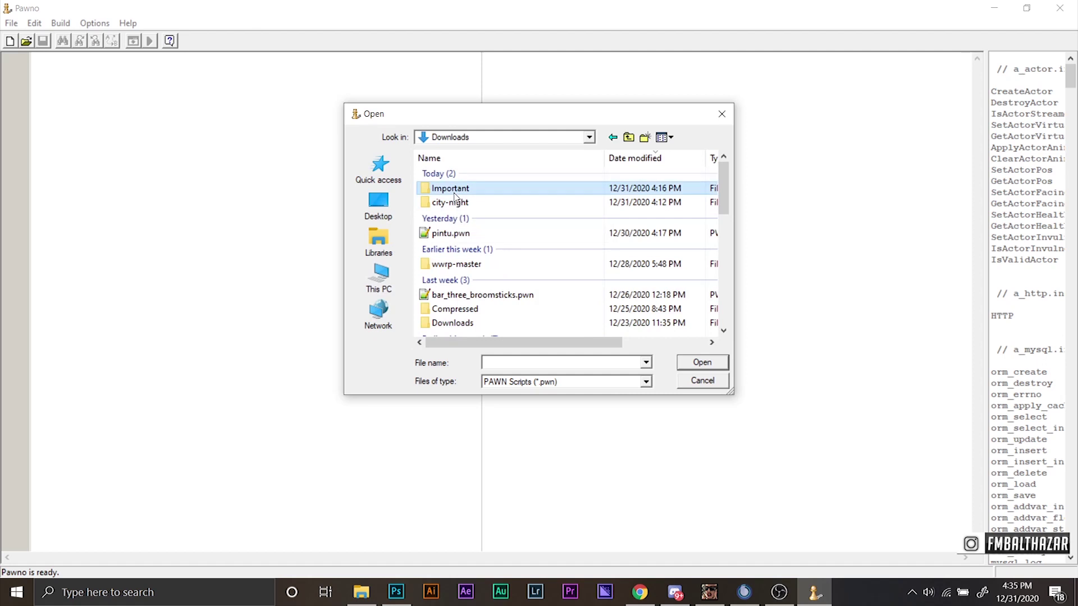
pyautogui.doubleClick(457, 205)
pyautogui.doubleClick(471, 187)
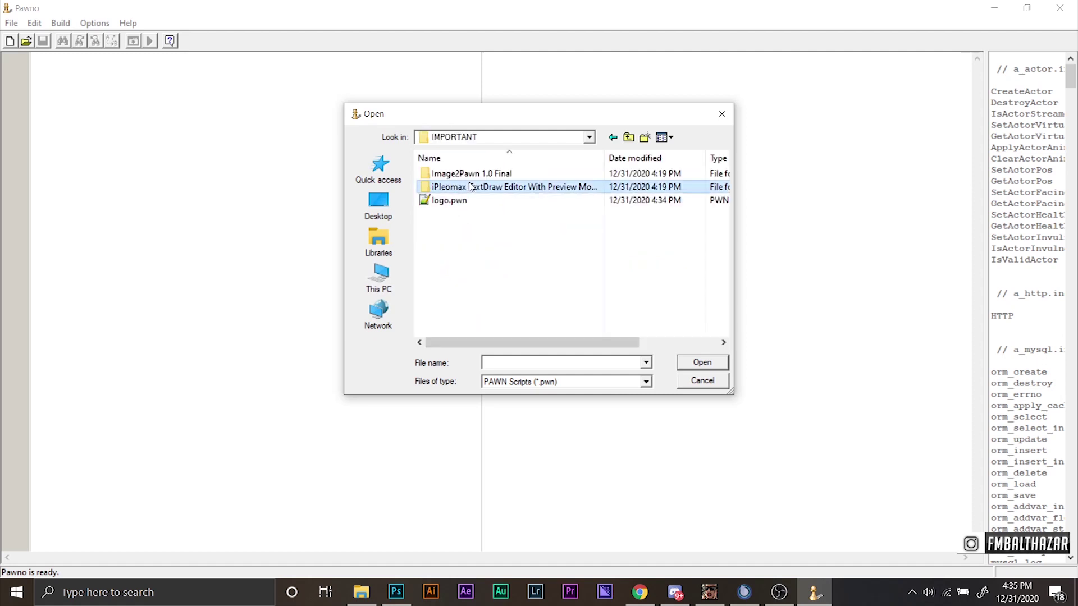
pyautogui.doubleClick(460, 176)
pyautogui.doubleClick(462, 187)
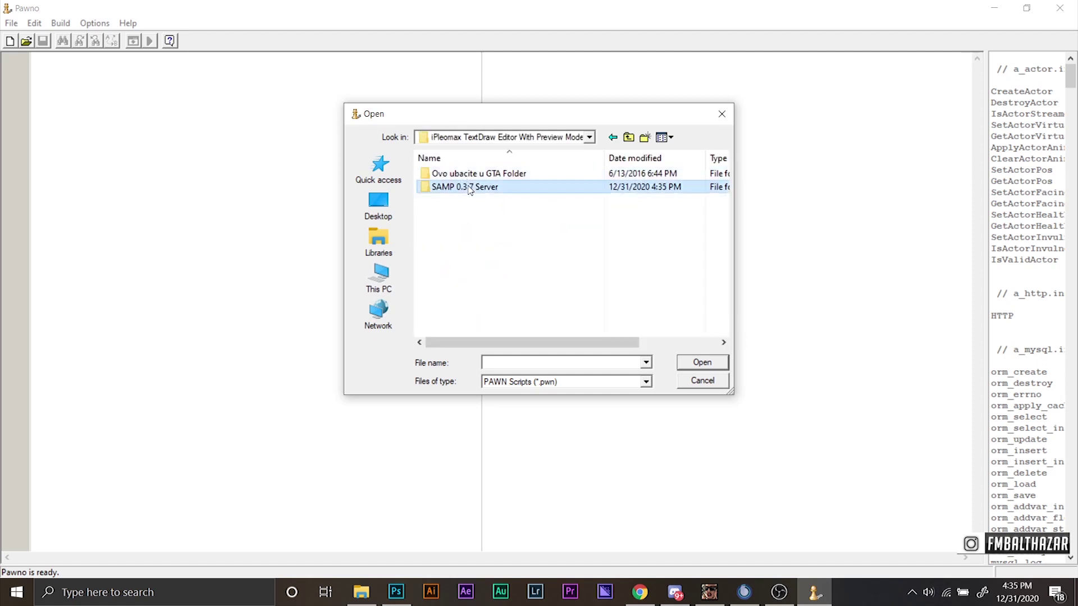
pyautogui.doubleClick(462, 178)
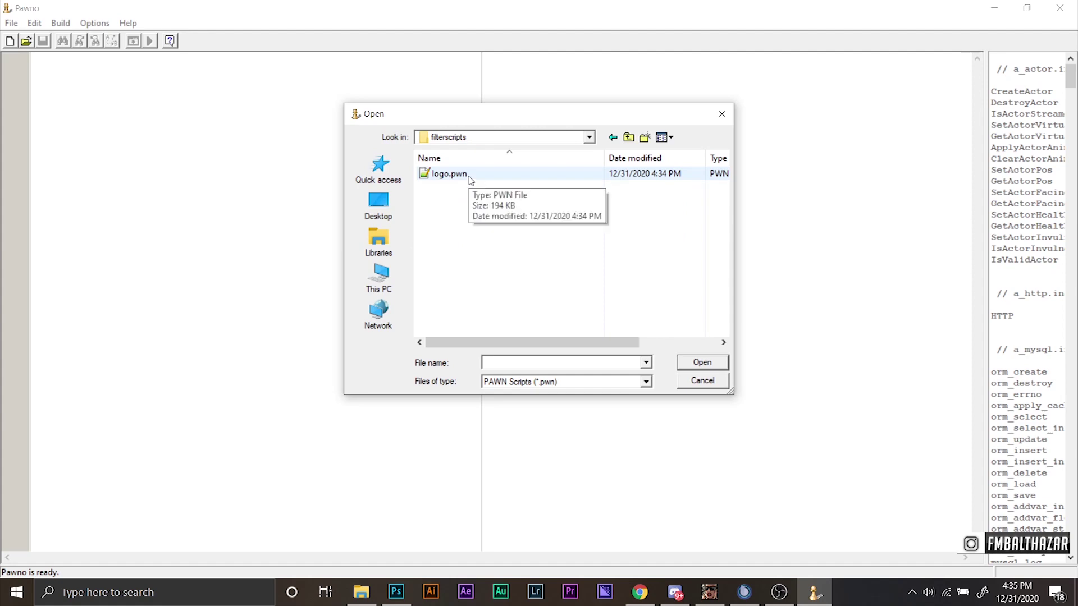
pyautogui.click(463, 176)
pyautogui.click(712, 366)
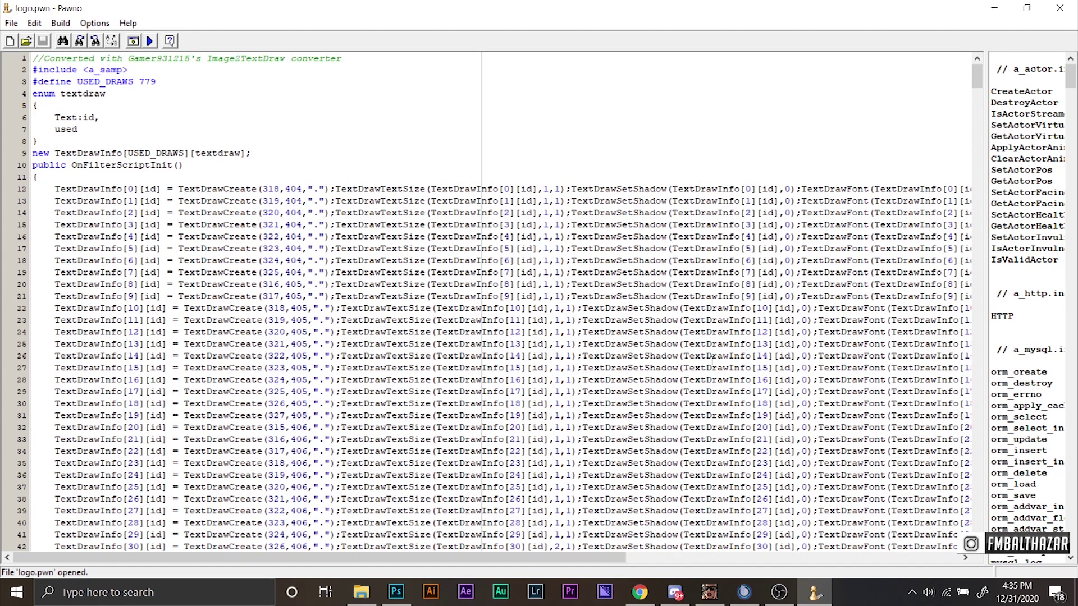
# Compile logo.pwn into logo.amx with F5, then dismiss the output and close Pawno.
pyautogui.press('F5')
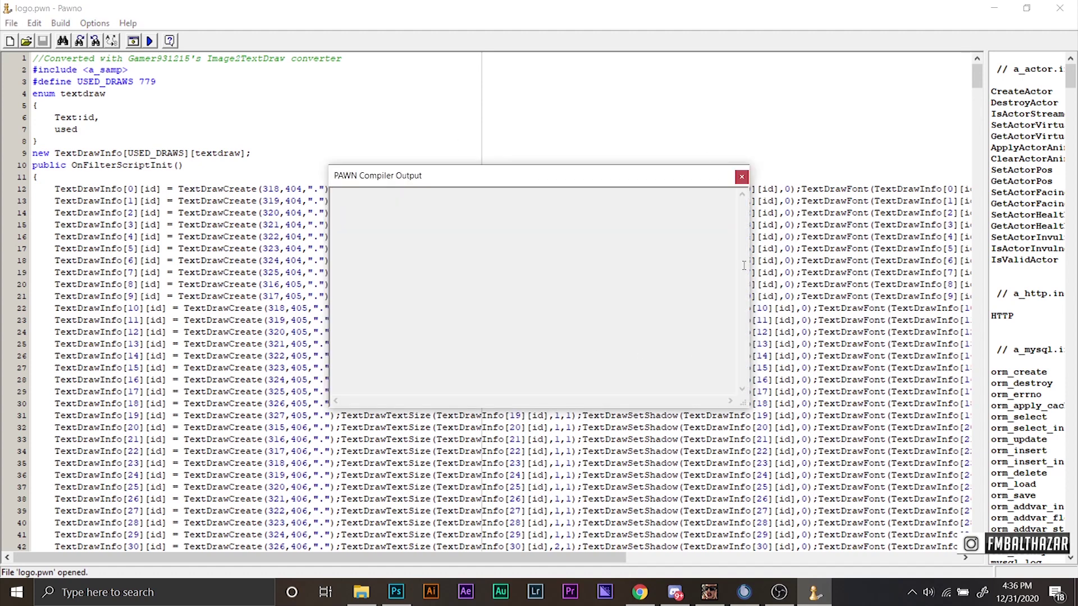
pyautogui.moveTo(631, 401); pyautogui.dragTo(667, 402)
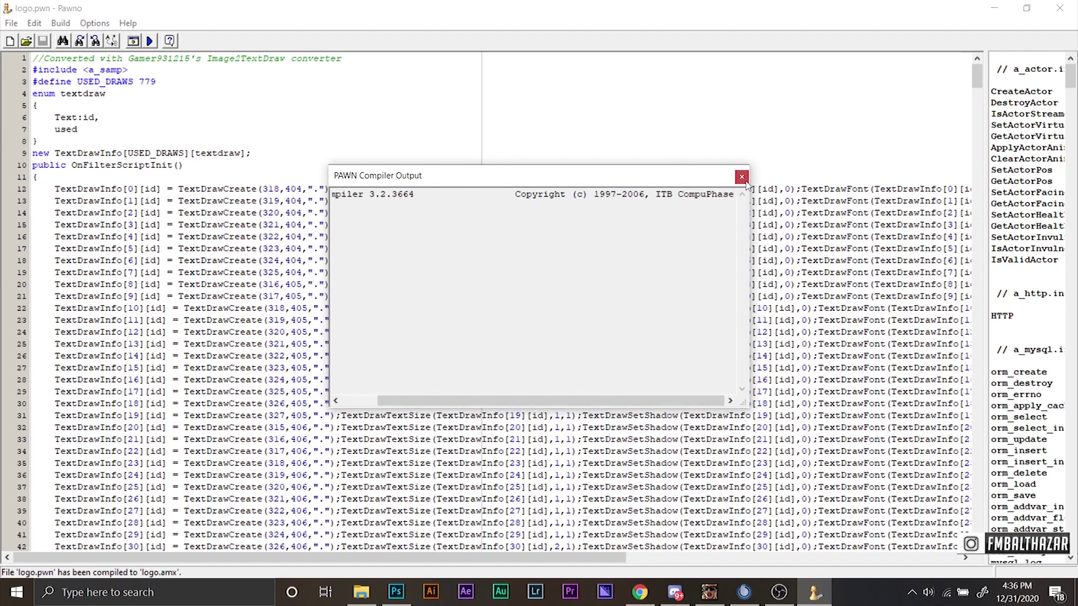
pyautogui.click(741, 178)
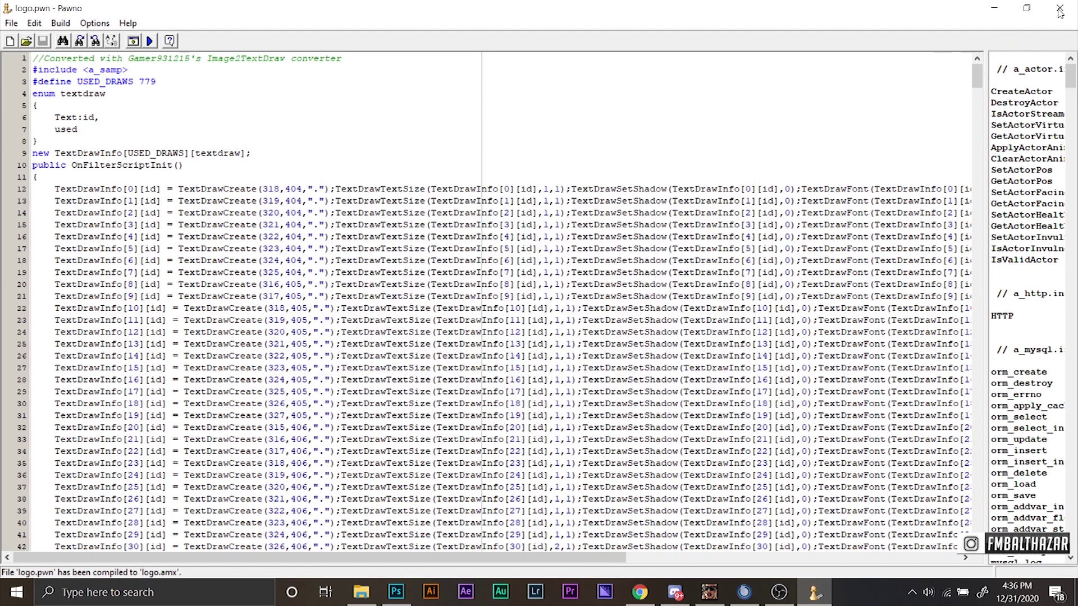
pyautogui.click(1060, 8)
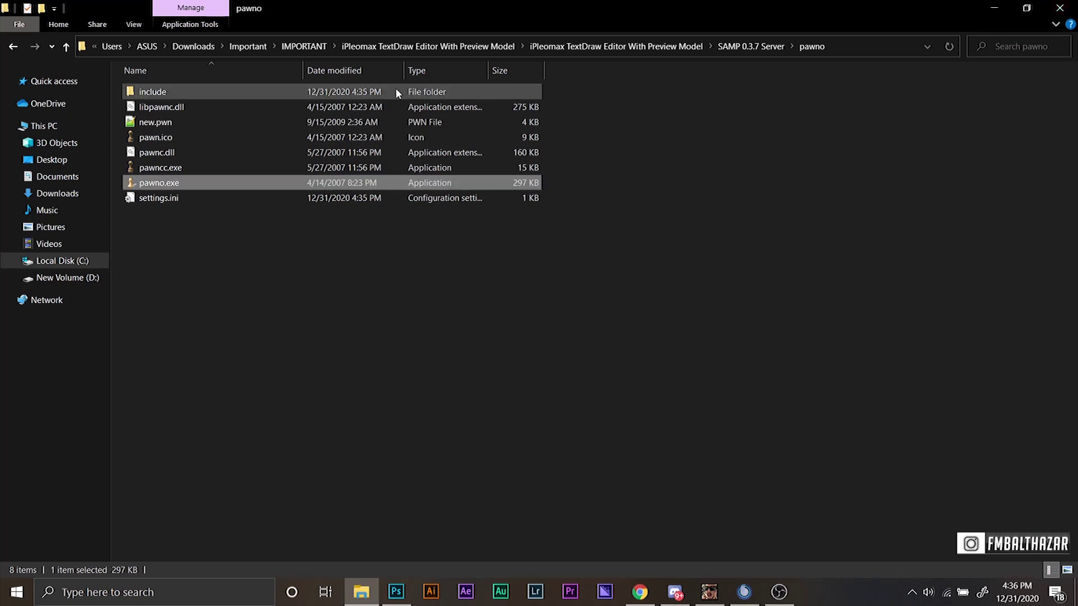
# Confirm logo.amx is in filterscripts, then open server.cfg from the SAMP 0.3.7 Server folder.
pyautogui.hotkey('alt', 'Up')
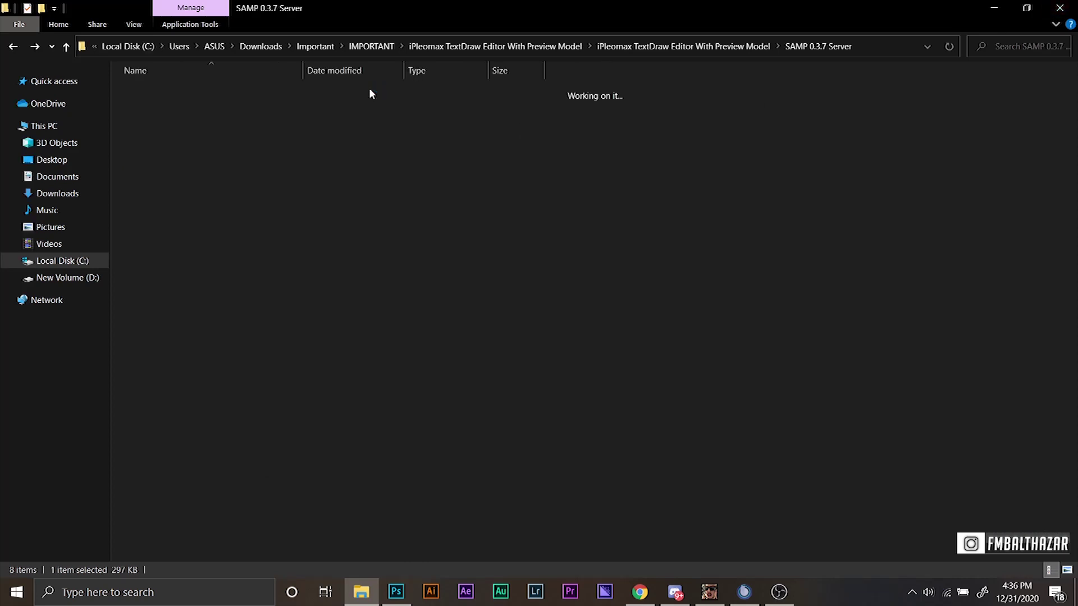
pyautogui.doubleClick(361, 95)
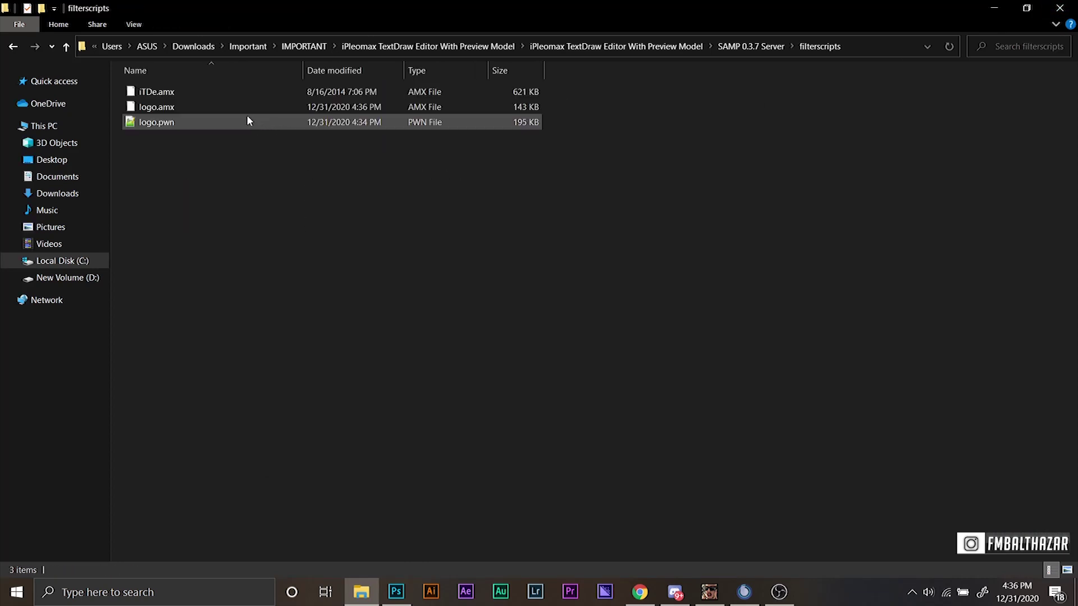
pyautogui.click(771, 48)
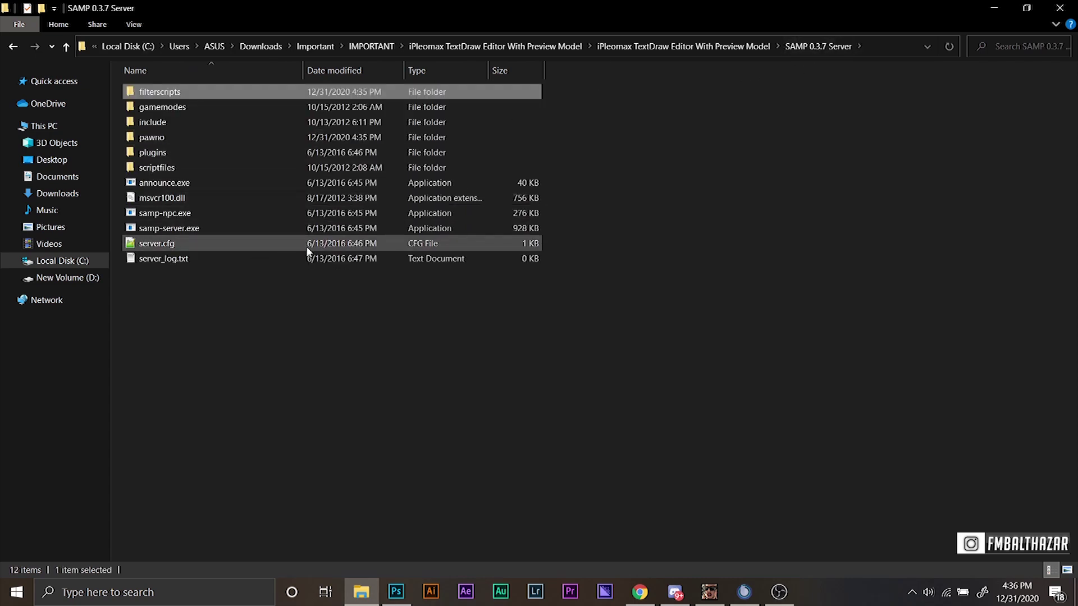
pyautogui.click(286, 244)
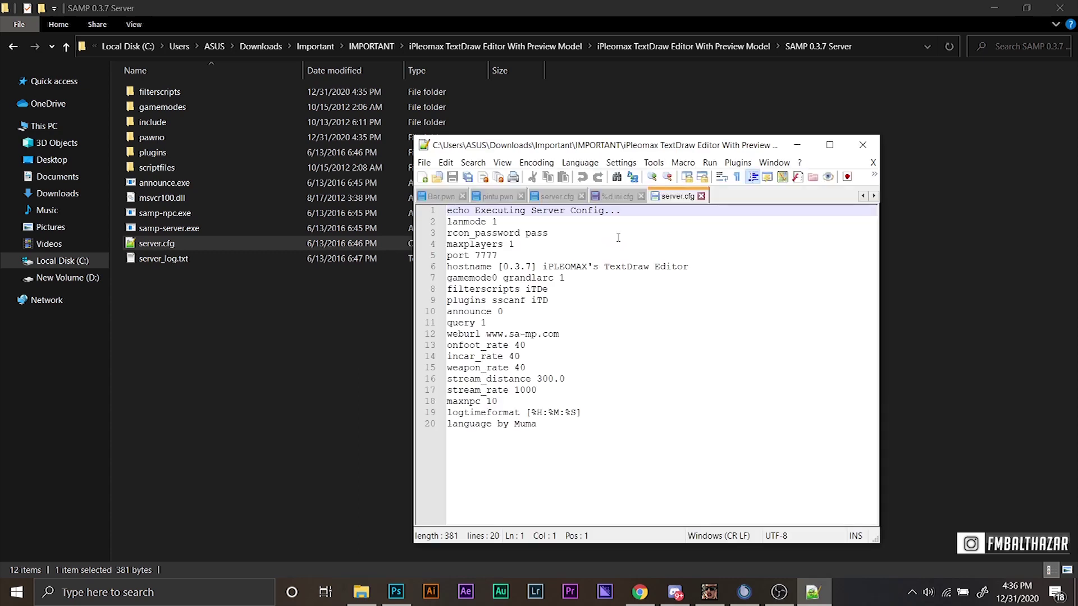
# Append 'logo' to the 'filterscripts iTDe' line of server.cfg.
pyautogui.click(553, 290)
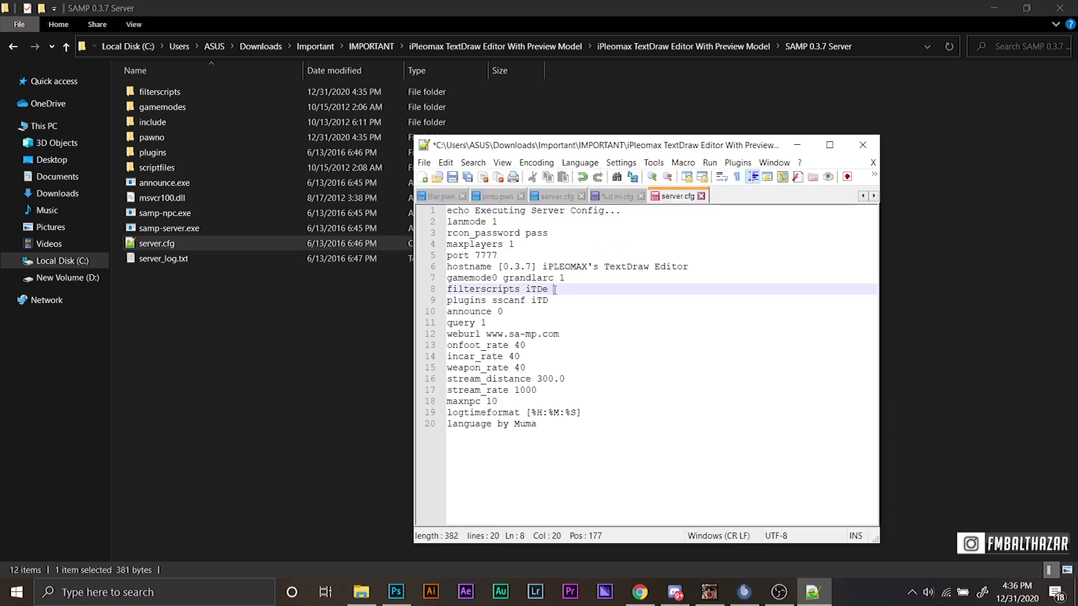
pyautogui.write('logo')
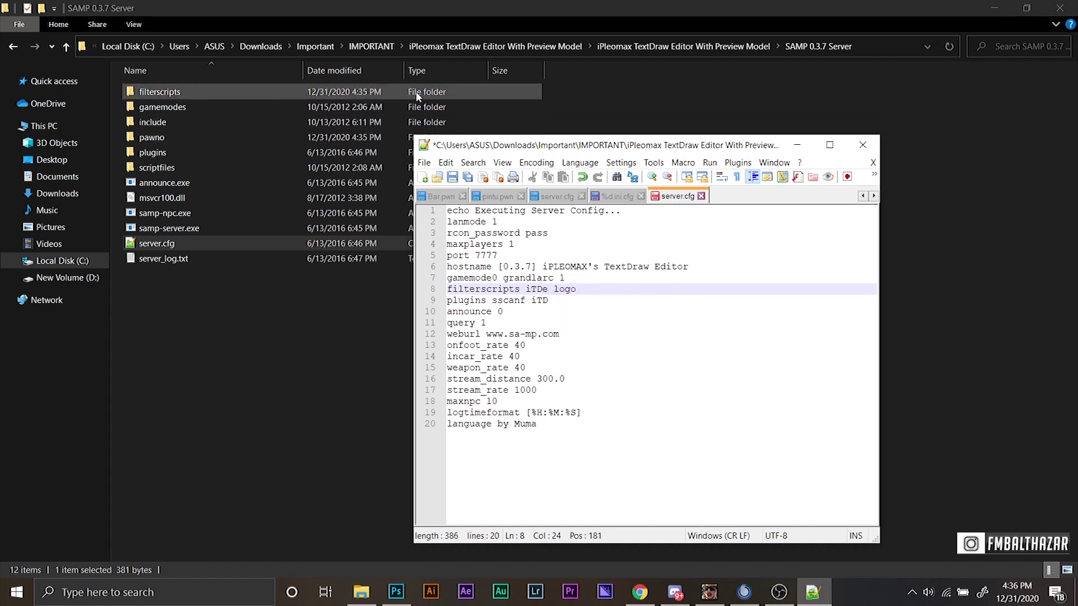
# Save and close server.cfg, run samp-server.exe, and allow it through Windows Defender Firewall.
pyautogui.hotkey('ctrl', 's')
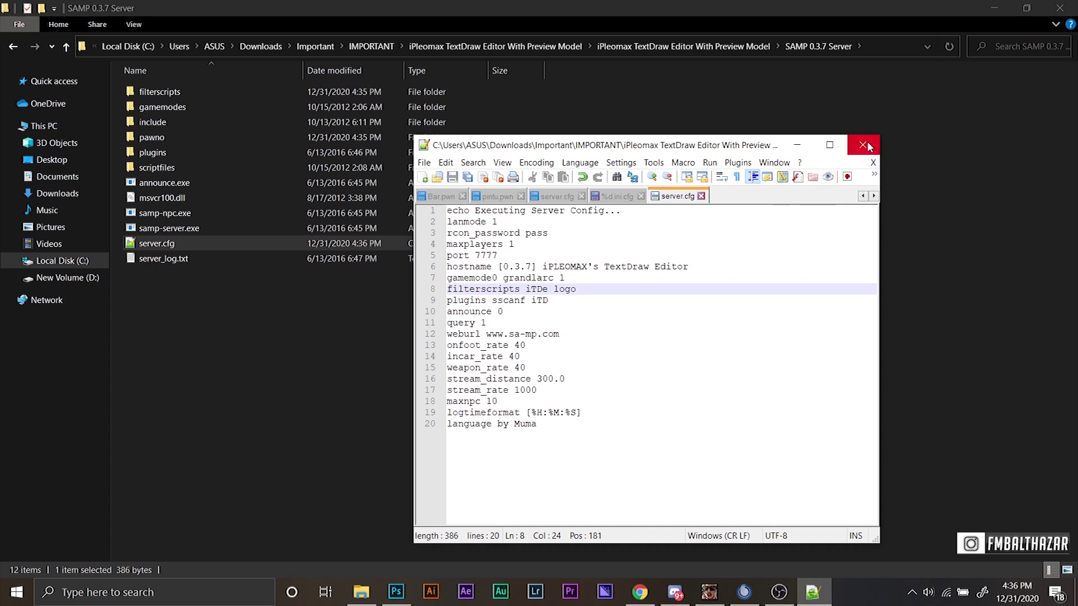
pyautogui.click(863, 146)
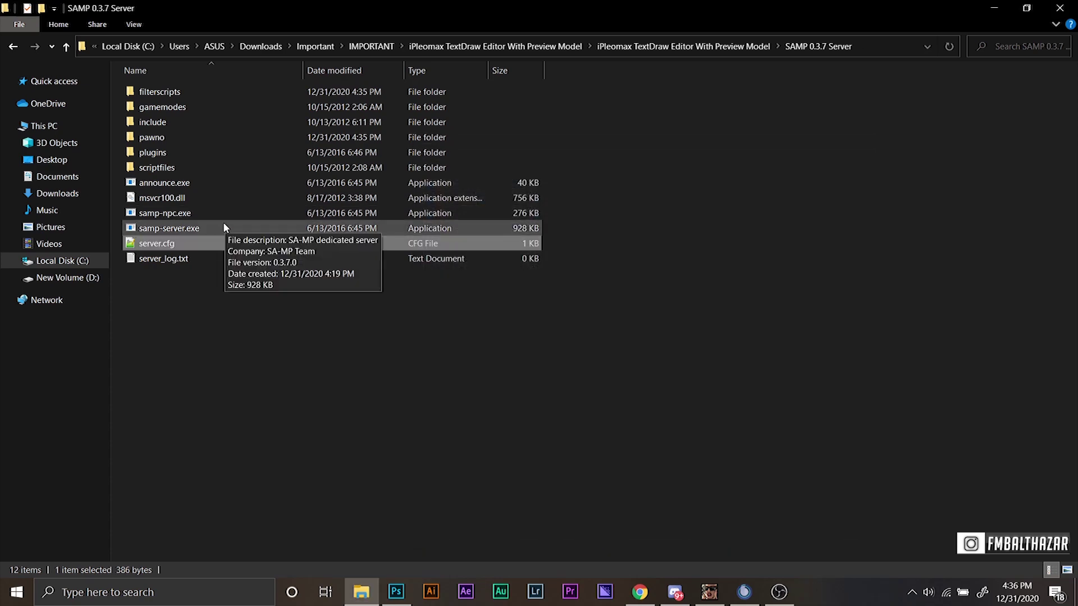
pyautogui.doubleClick(224, 226)
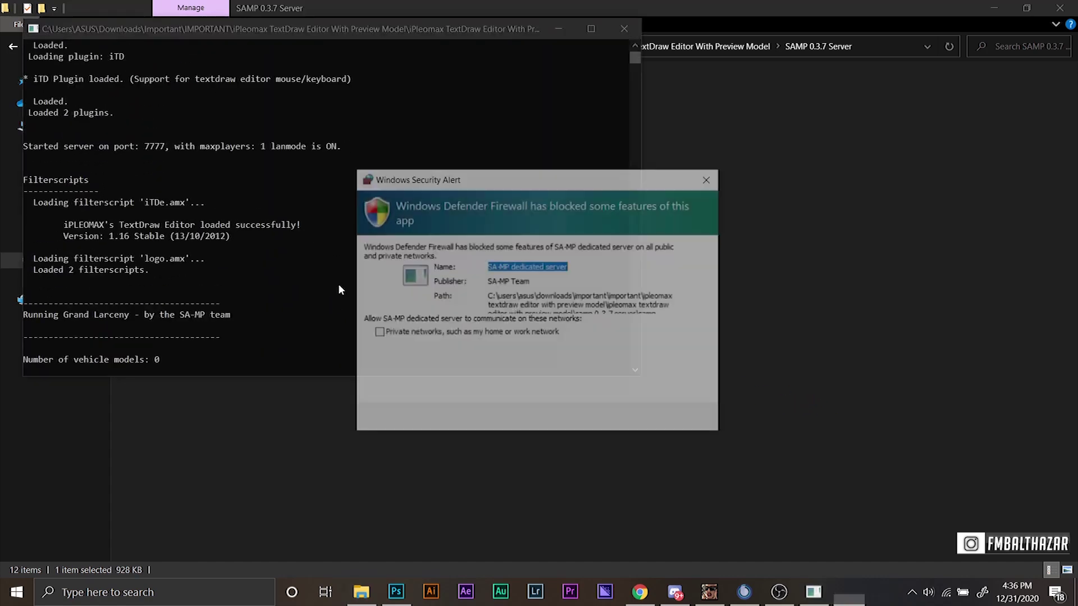
pyautogui.click(611, 420)
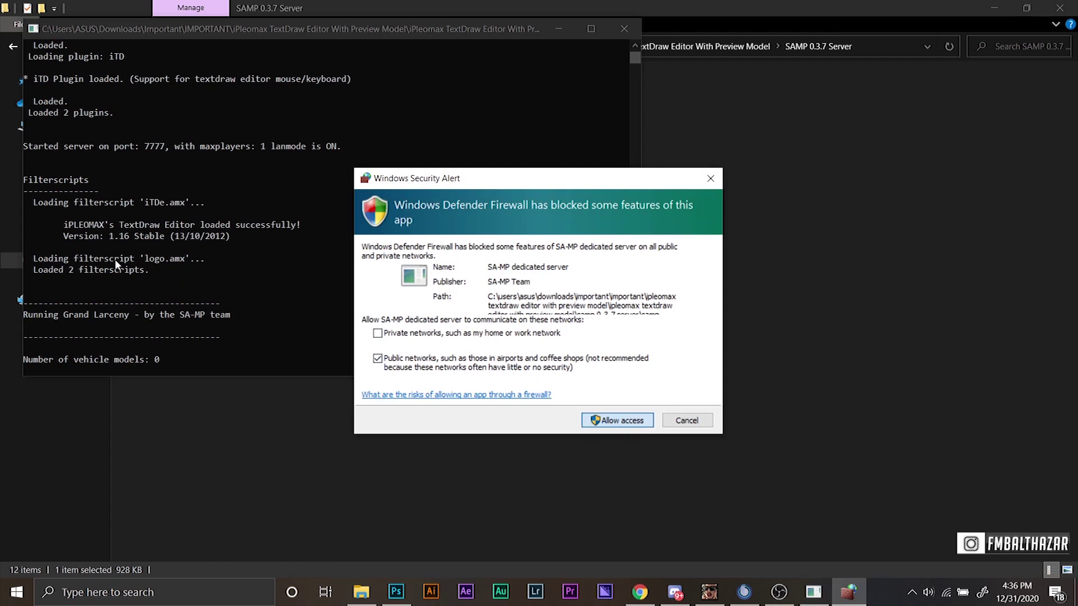
pyautogui.click(610, 421)
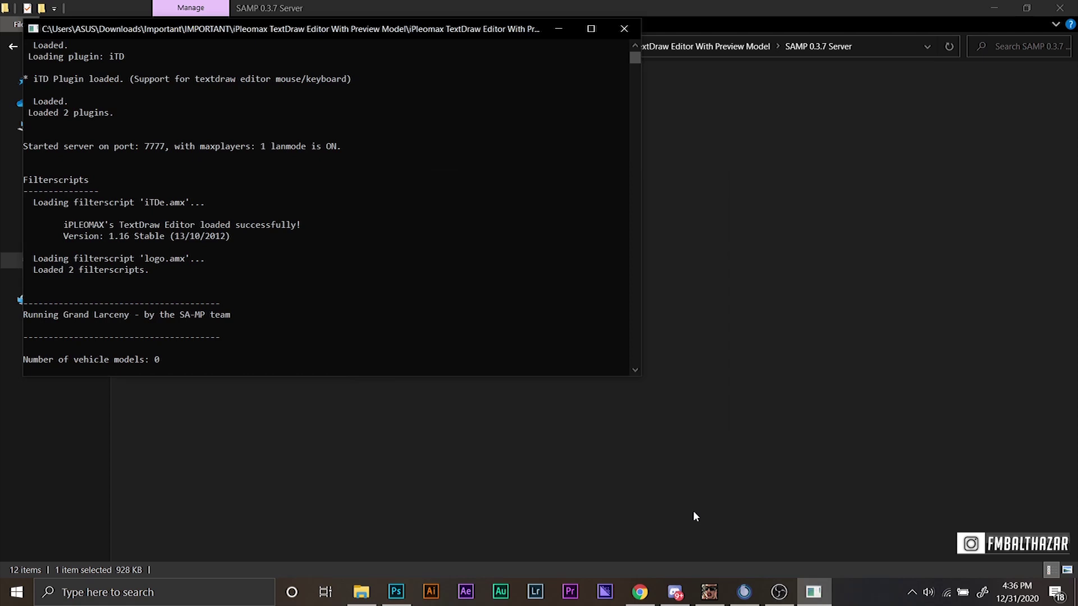
pyautogui.click(709, 592)
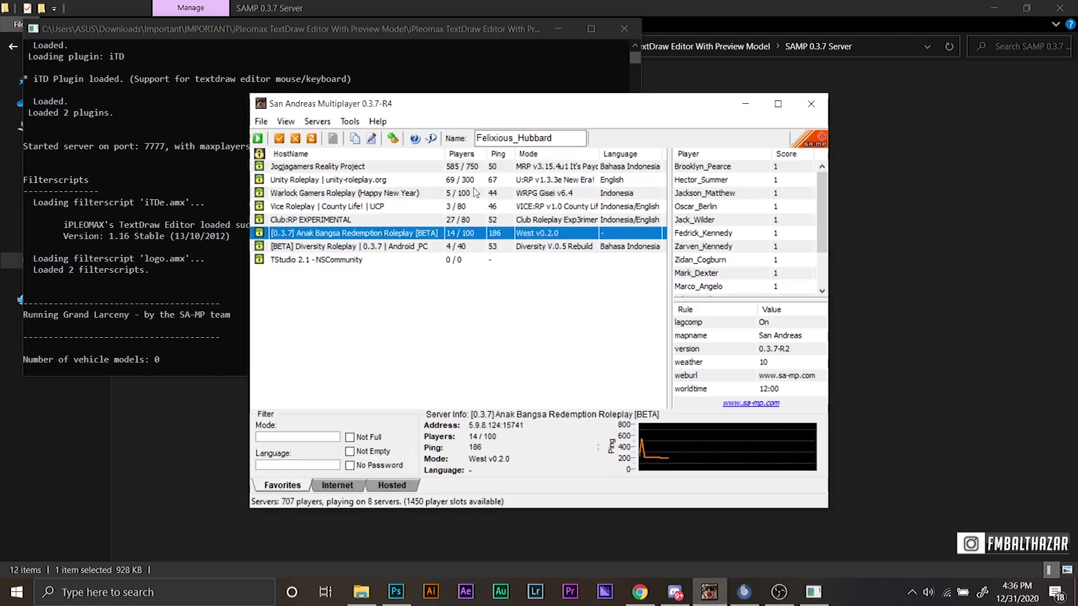
# Enter a new player name and connect to the local iPLEOMAX's TextDraw Editor server.
pyautogui.click(435, 259)
pyautogui.click(560, 139)
pyautogui.doubleClick(561, 139)
pyautogui.write('balthazar')
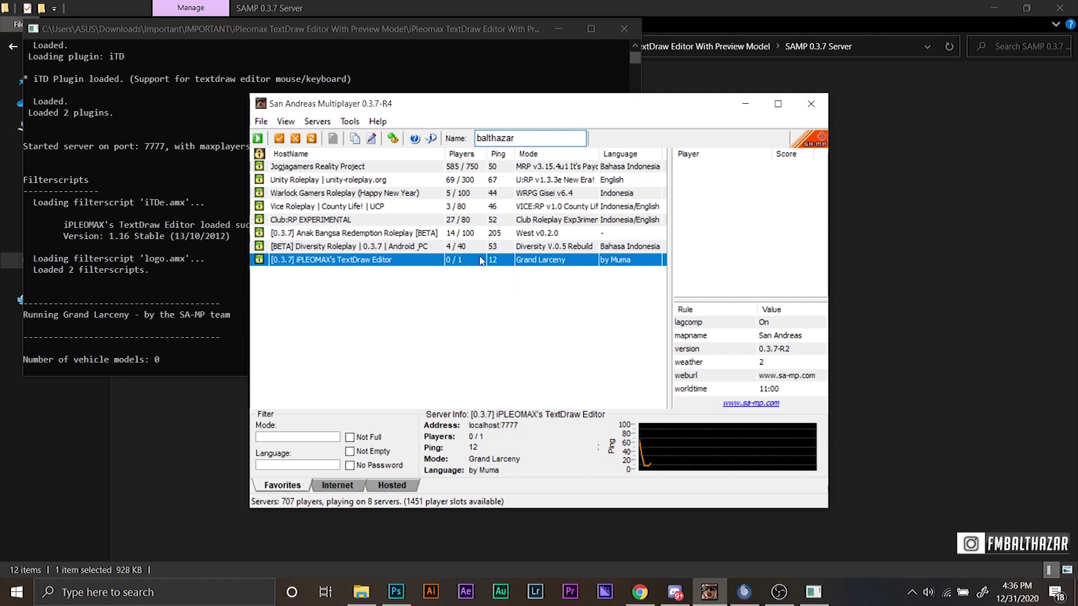
pyautogui.doubleClick(482, 260)
pyautogui.click(479, 375)
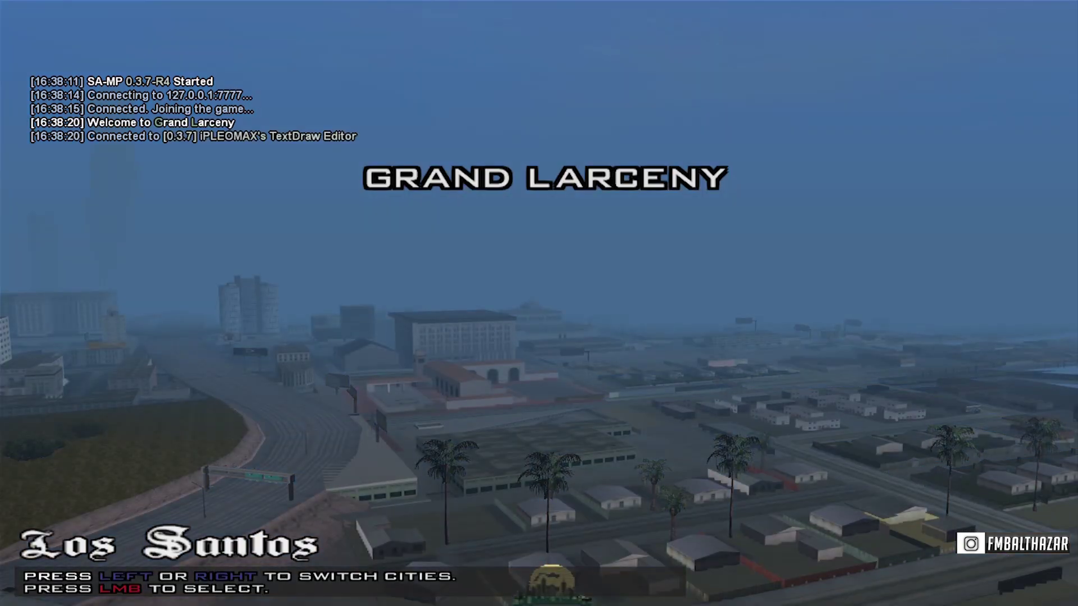
# Spawn in Los Santos and run past the Ranch building to the intersection.
pyautogui.click(547, 307)
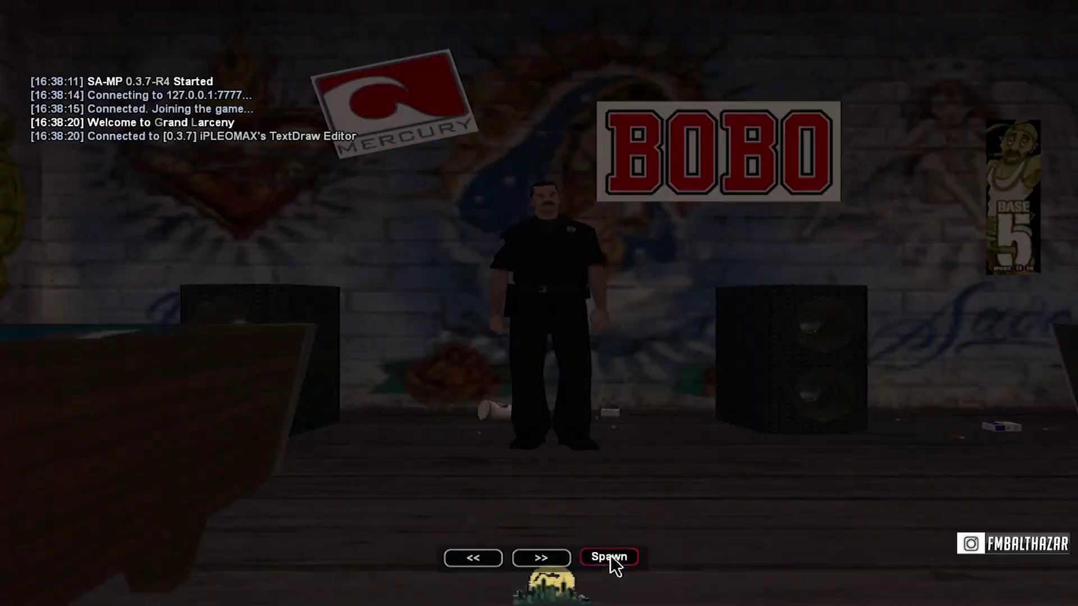
pyautogui.click(610, 557)
pyautogui.press('w')
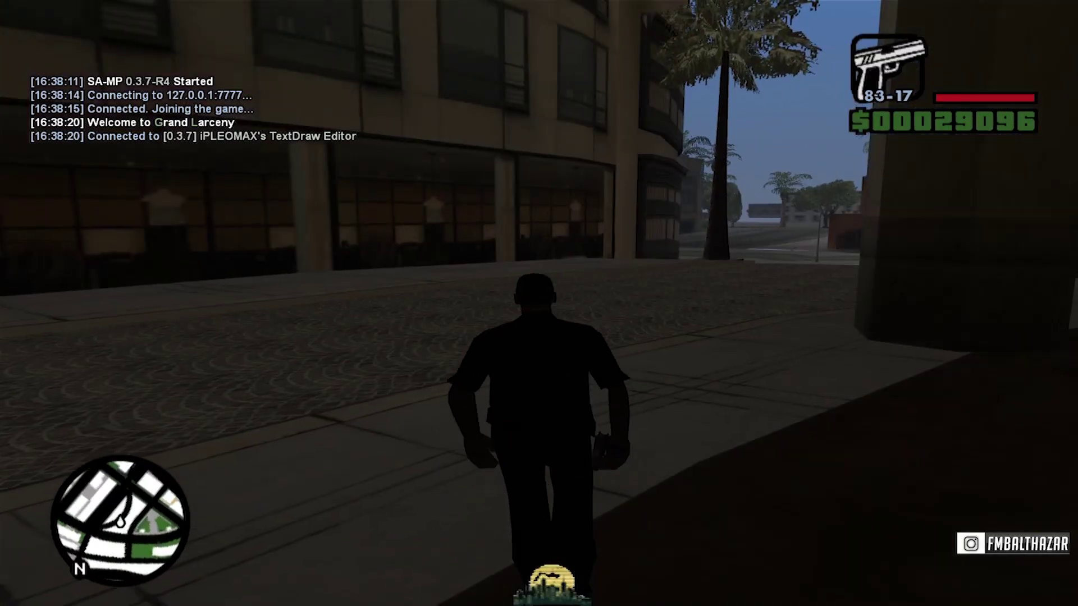
pyautogui.press('w')
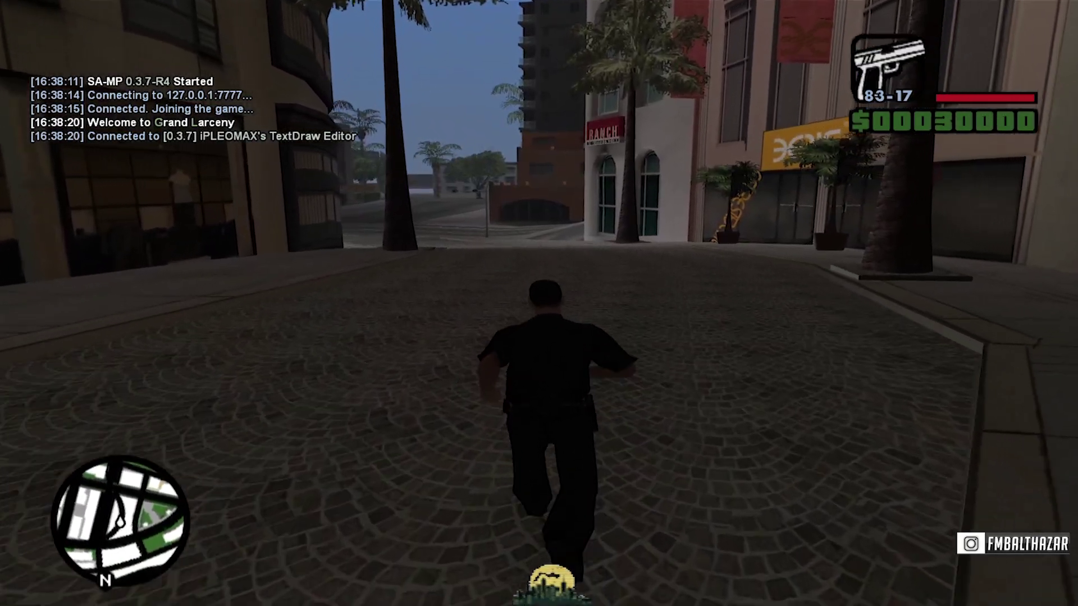
pyautogui.press('q')
pyautogui.press('w')
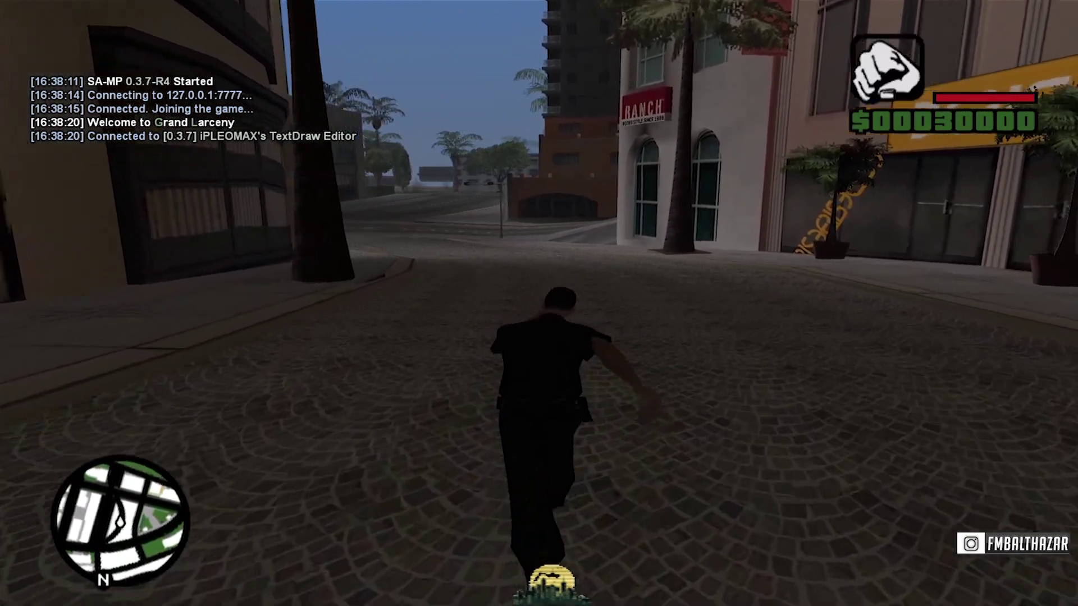
pyautogui.press('w')
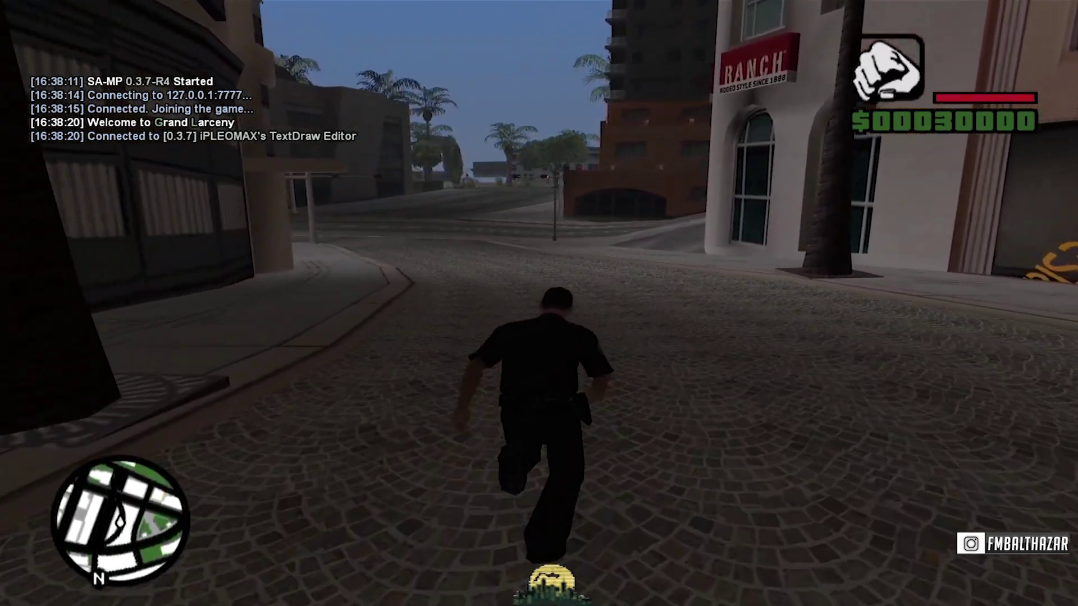
pyautogui.press('w')
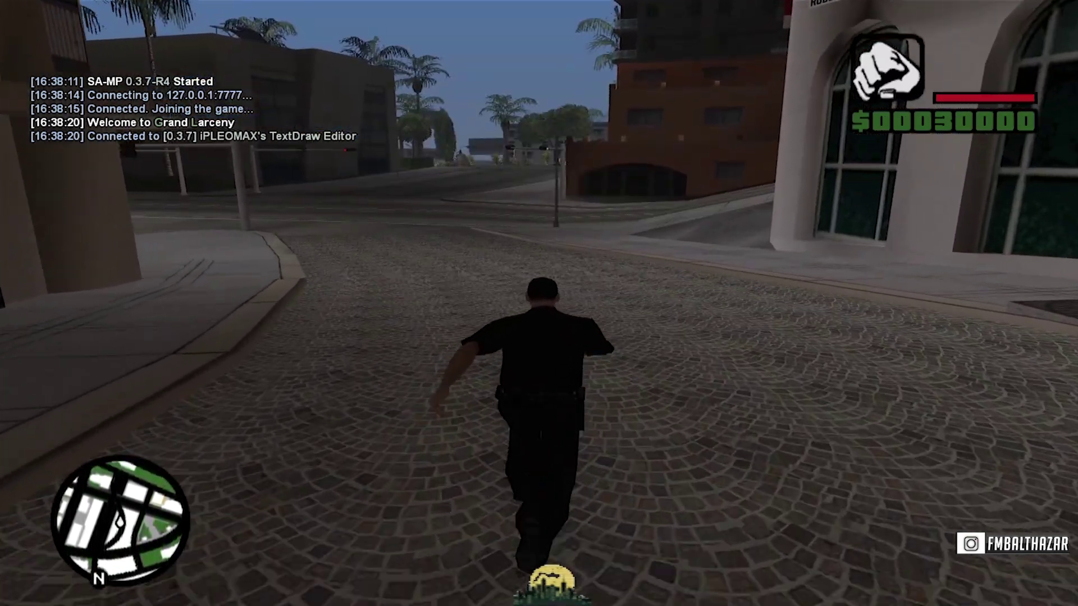
pyautogui.press('w')
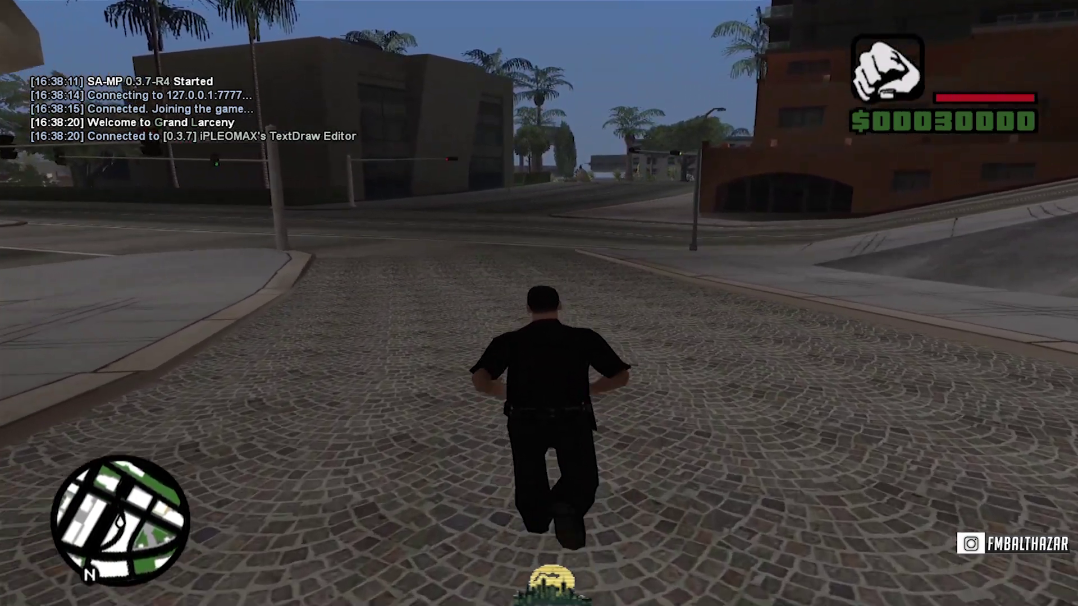
pyautogui.press('t')
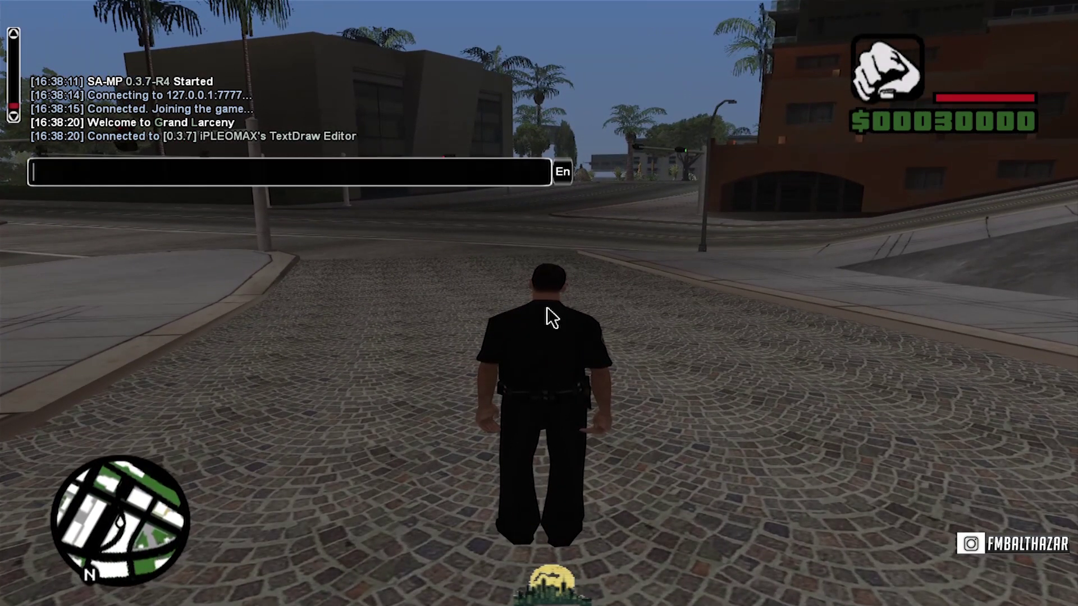
pyautogui.press('Escape')
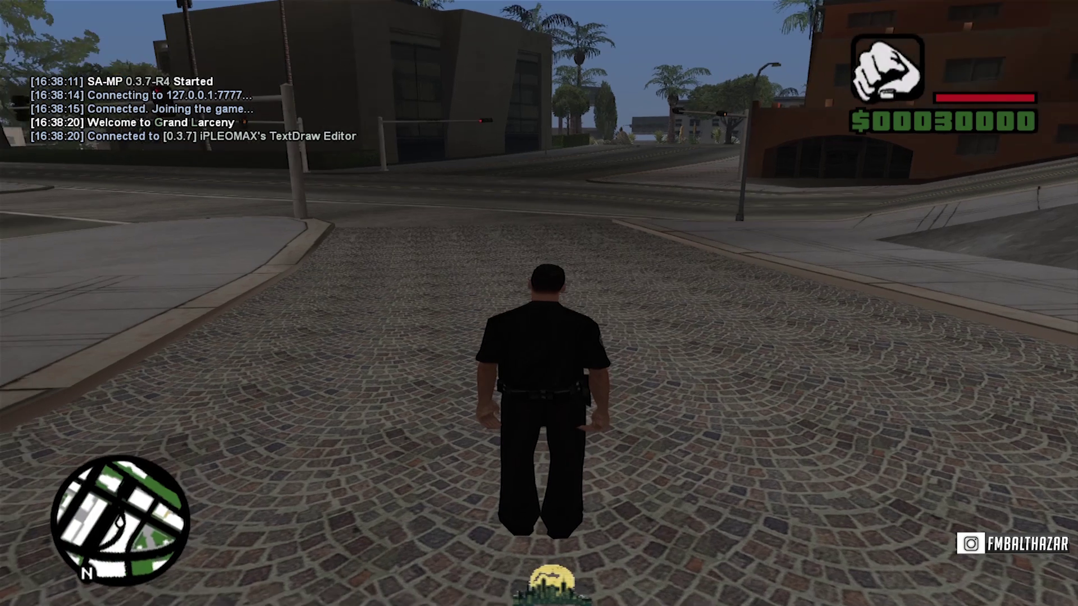
# Log in with /rcon login and the admin password, then open the editor with /itde.
pyautogui.write('t/rcon ')
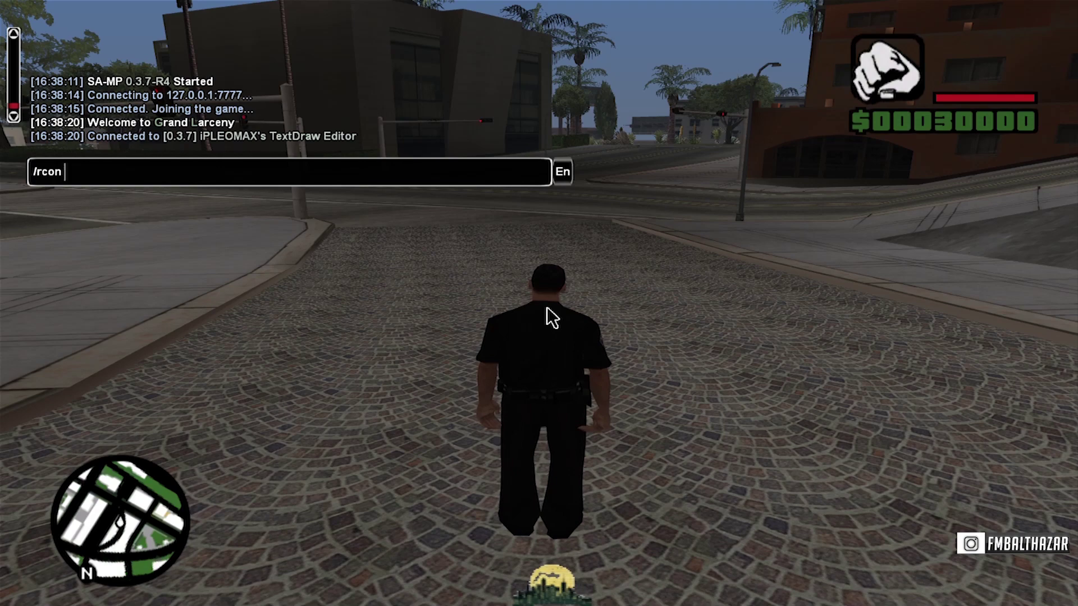
pyautogui.write('login pass')
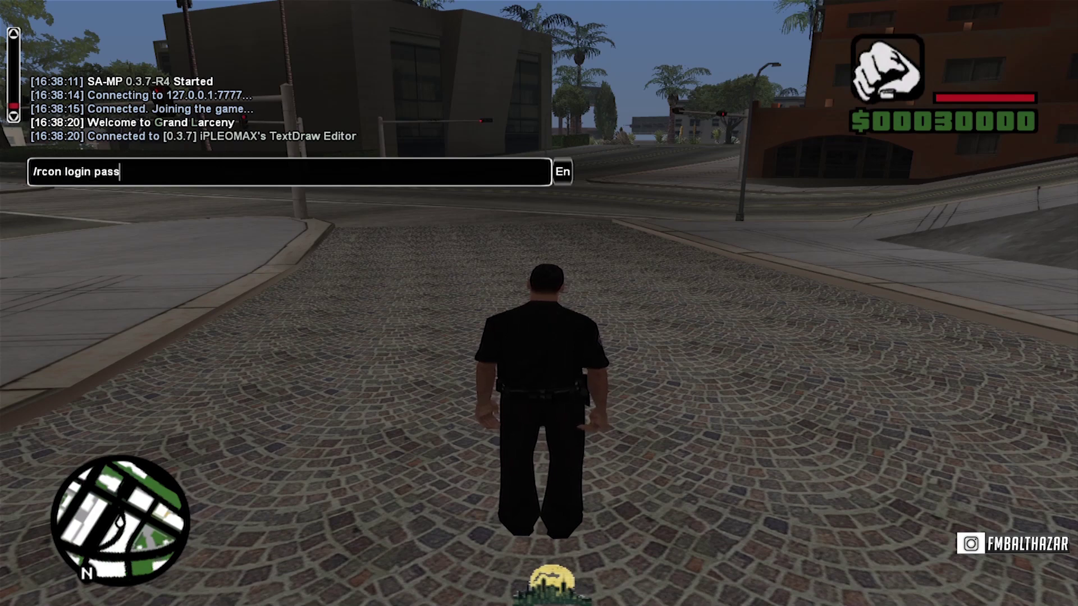
pyautogui.press('Return')
pyautogui.press('w')
pyautogui.write('t/it')
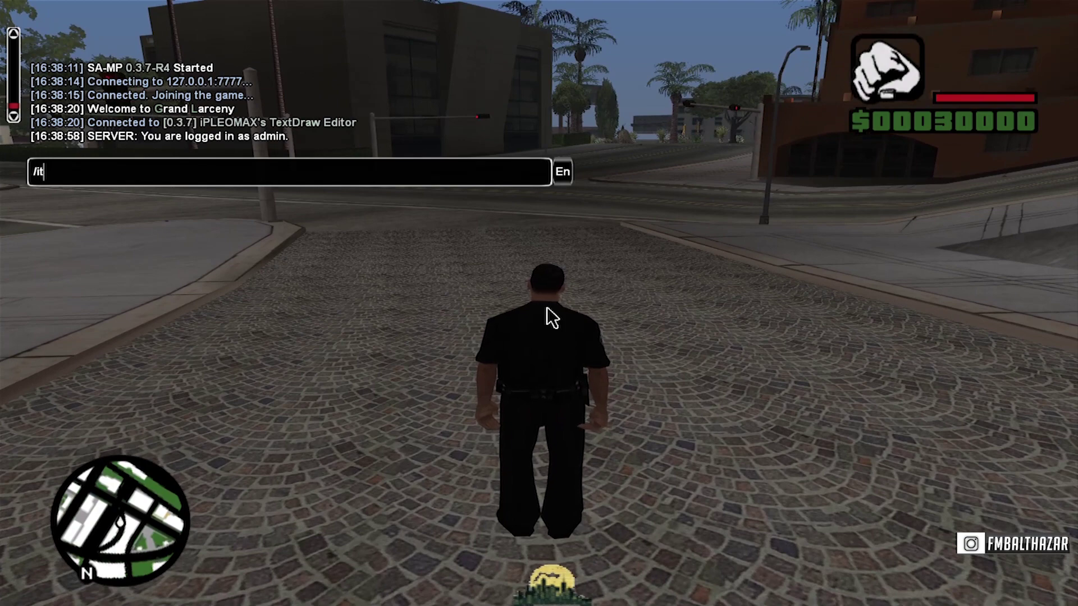
pyautogui.write('de')
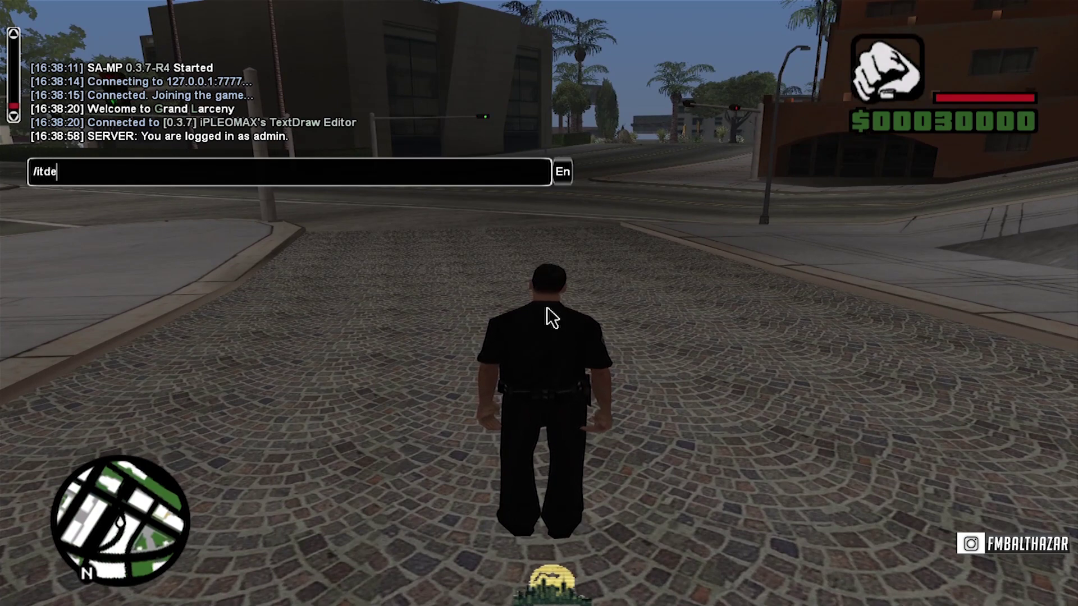
pyautogui.press('Return')
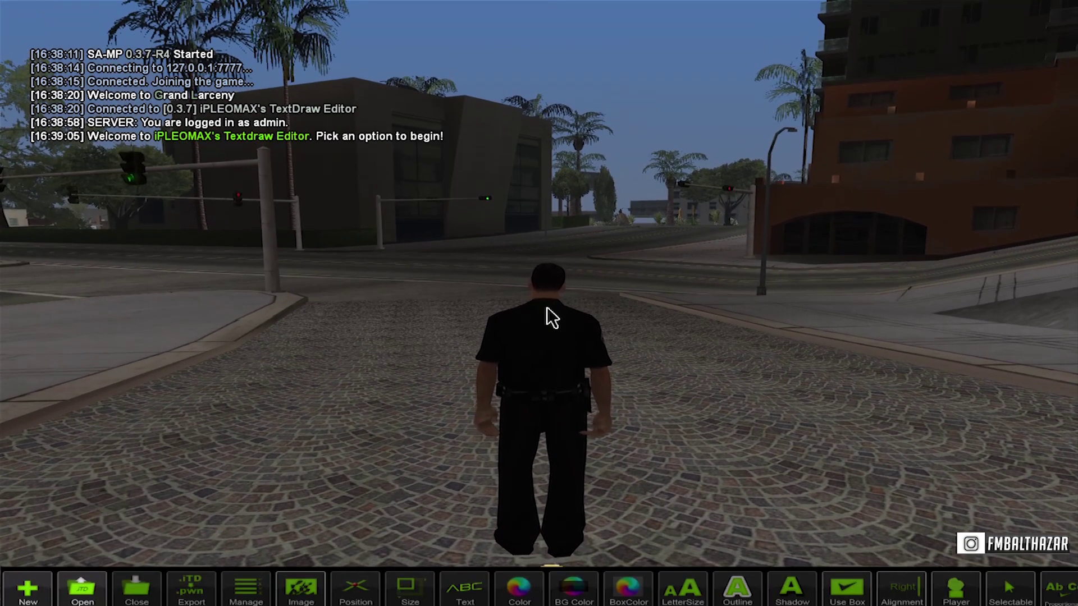
# Move the TextDraw Editor toolbar to the top of the screen with /itd top.
pyautogui.press('t')
pyautogui.press('Up')
pyautogui.write('top')
pyautogui.press('Return')
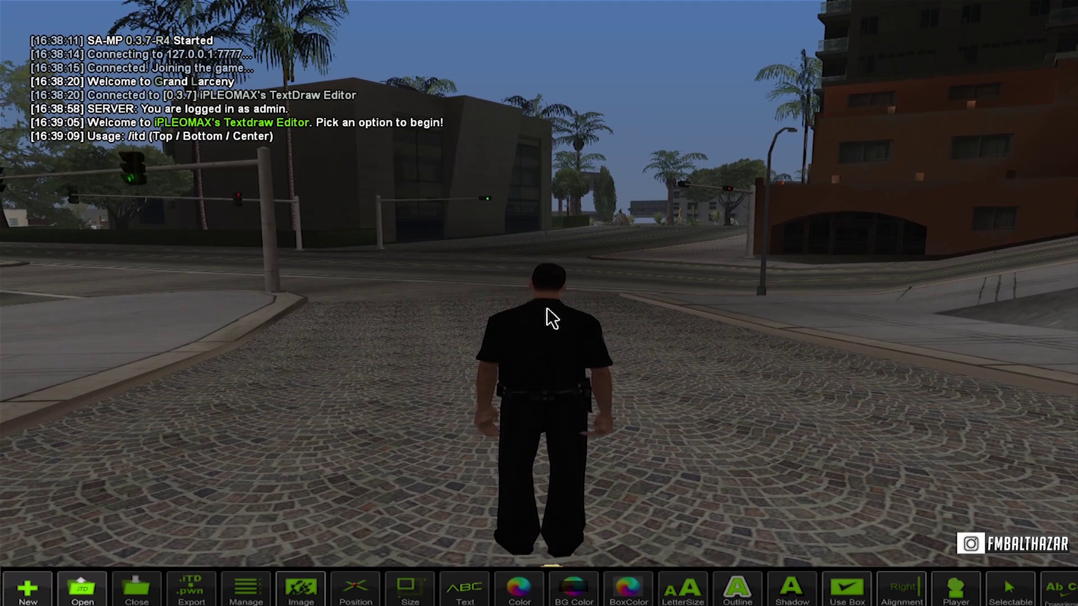
pyautogui.press('t')
pyautogui.press('Up')
pyautogui.press('BackSpace')
pyautogui.press('BackSpace')
pyautogui.press('BackSpace')
pyautogui.press('BackSpace')
pyautogui.press('BackSpace')
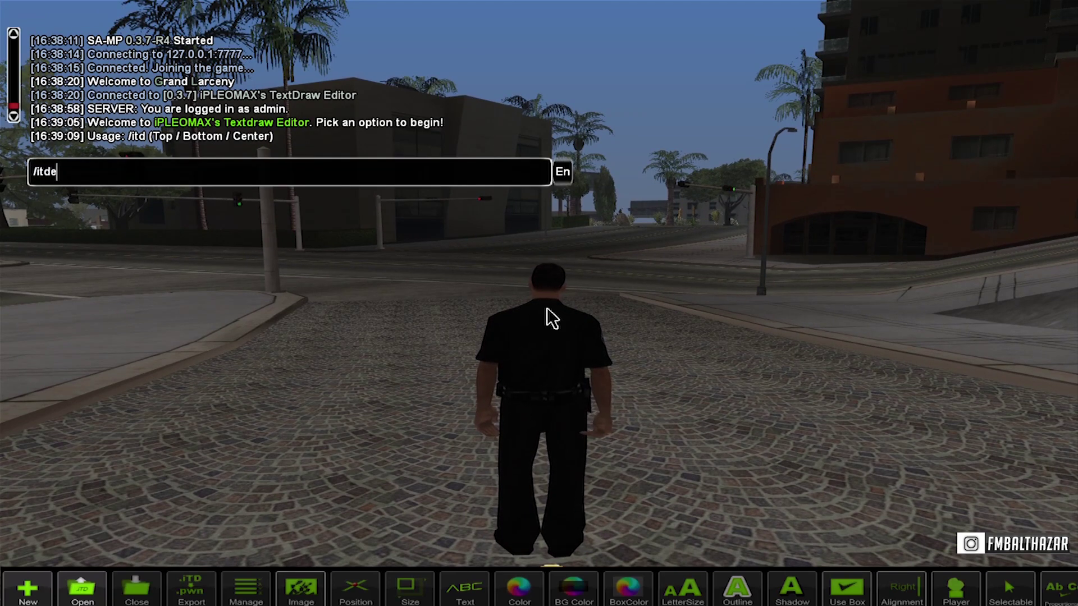
pyautogui.write('top')
pyautogui.press('Return')
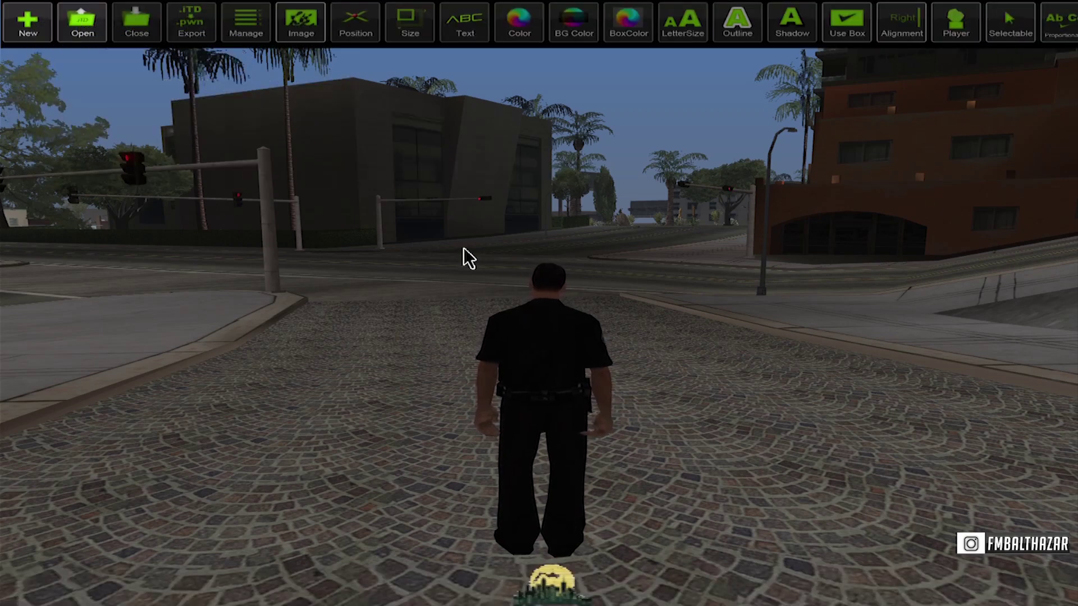
# Create a project named 'Teks server' and glance at the saved projects list.
pyautogui.click(35, 37)
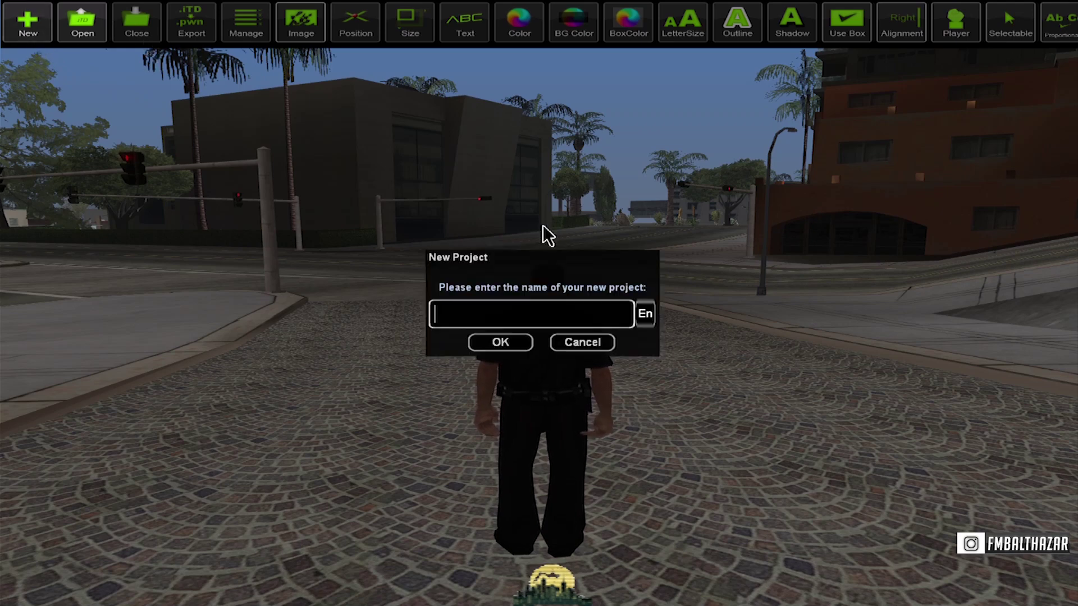
pyautogui.write('Teks server')
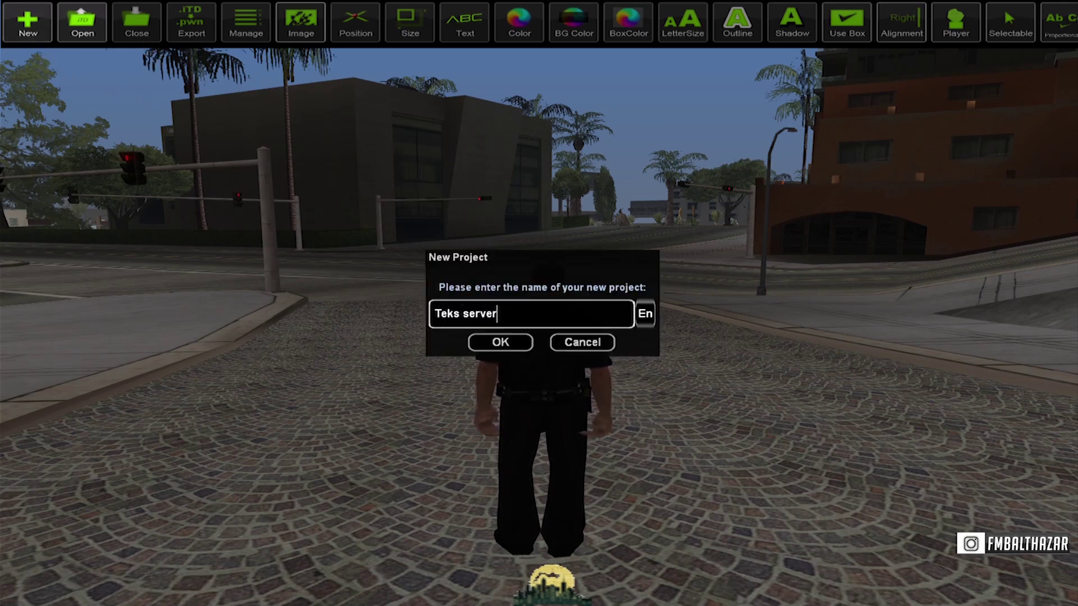
pyautogui.press('Return')
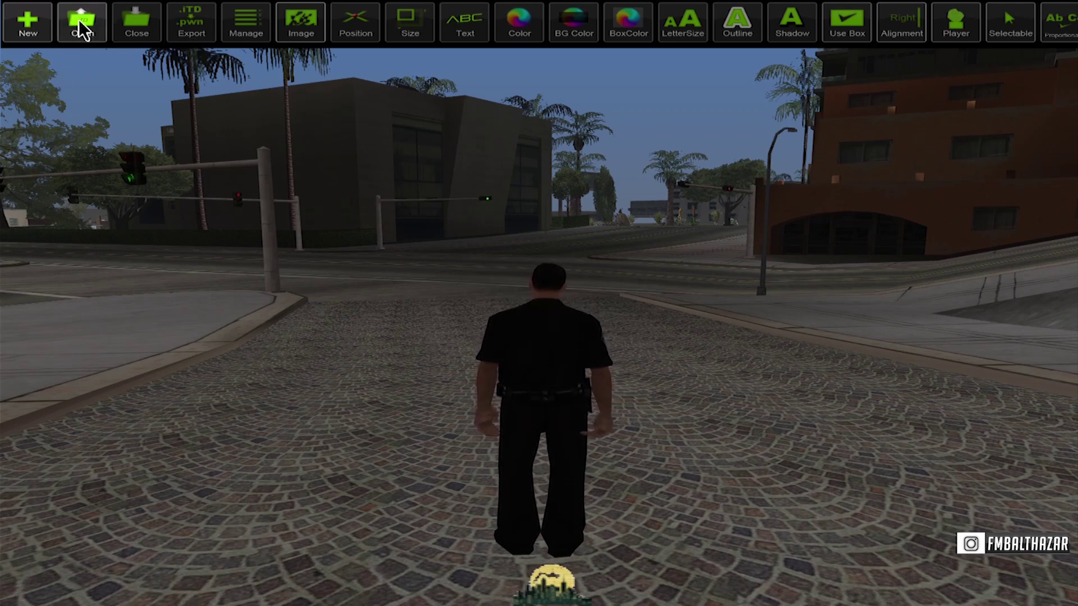
pyautogui.click(82, 30)
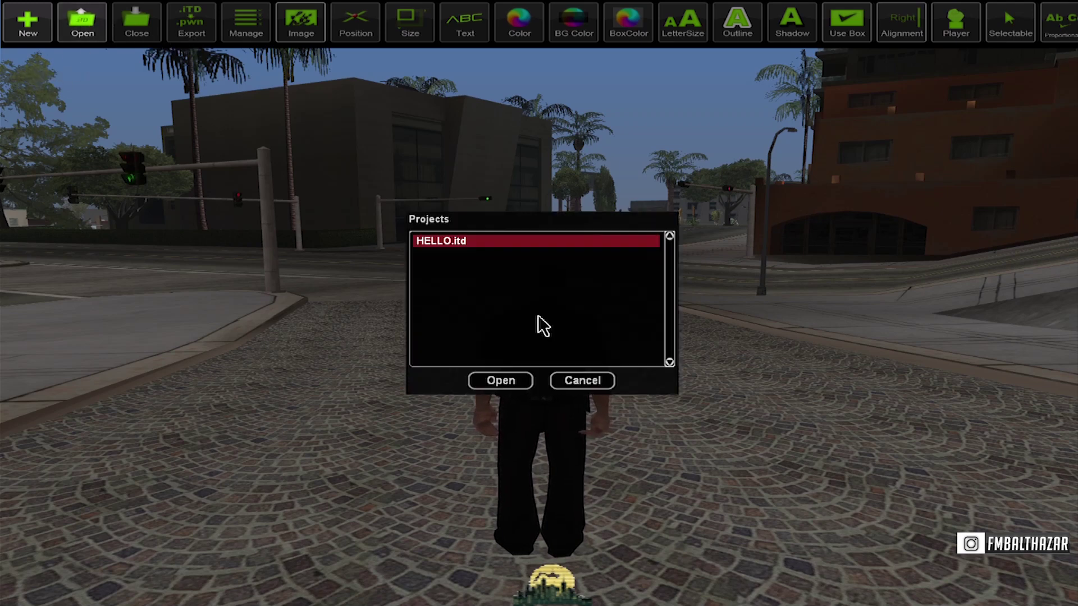
pyautogui.click(571, 379)
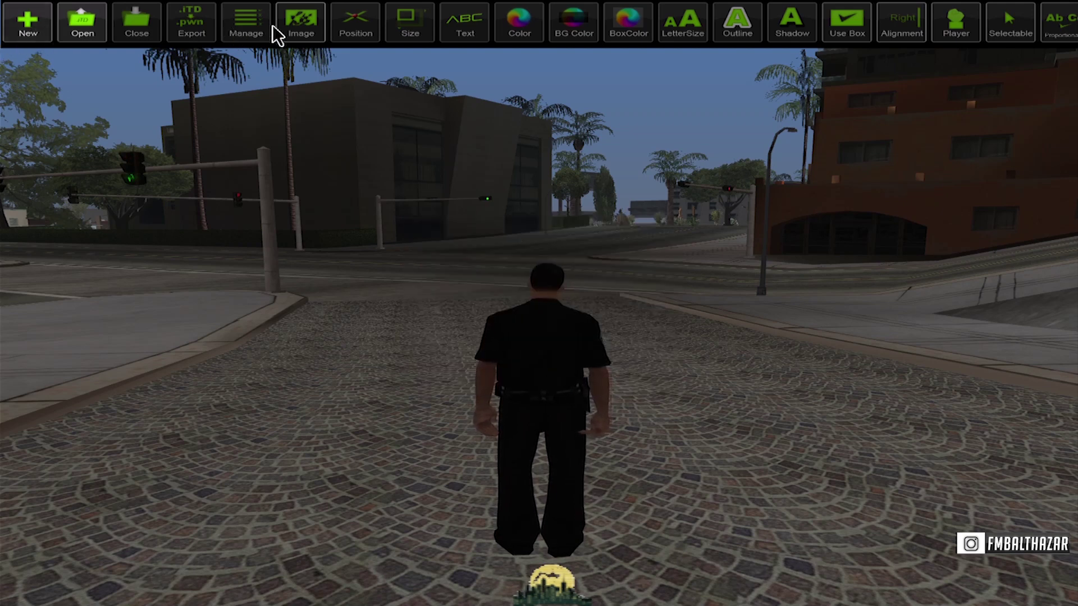
# Create a project named 'Test' and add a normal textdraw to it.
pyautogui.click(28, 23)
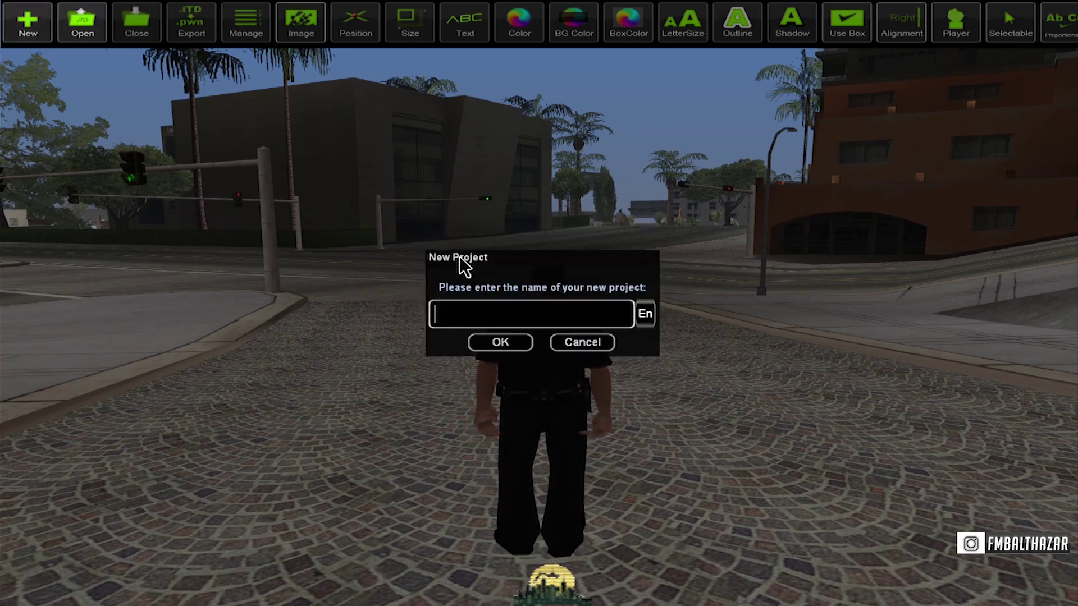
pyautogui.write('Test')
pyautogui.press('Return')
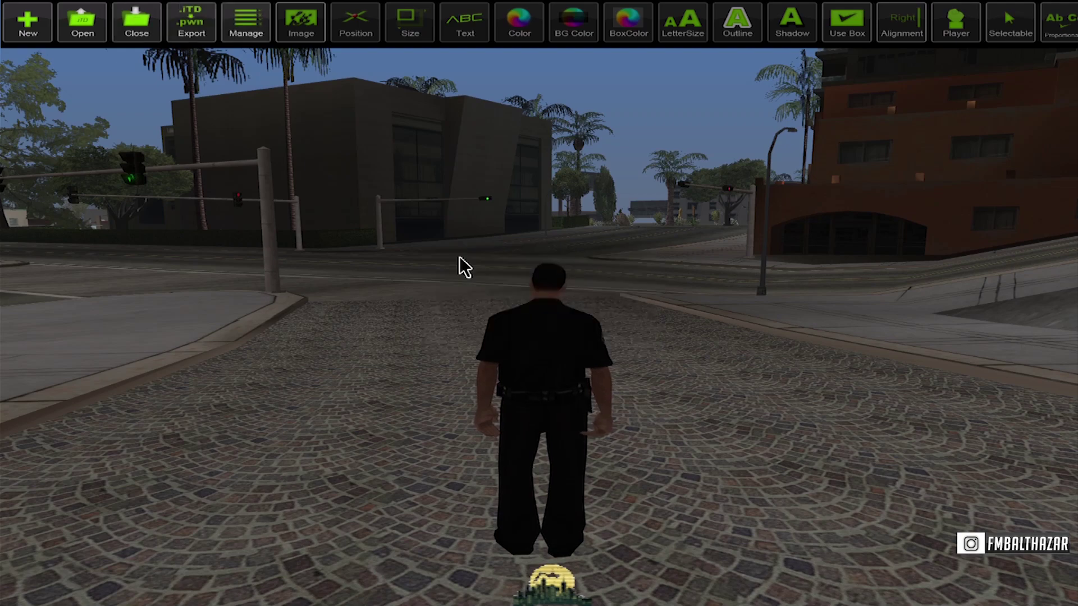
pyautogui.click(236, 33)
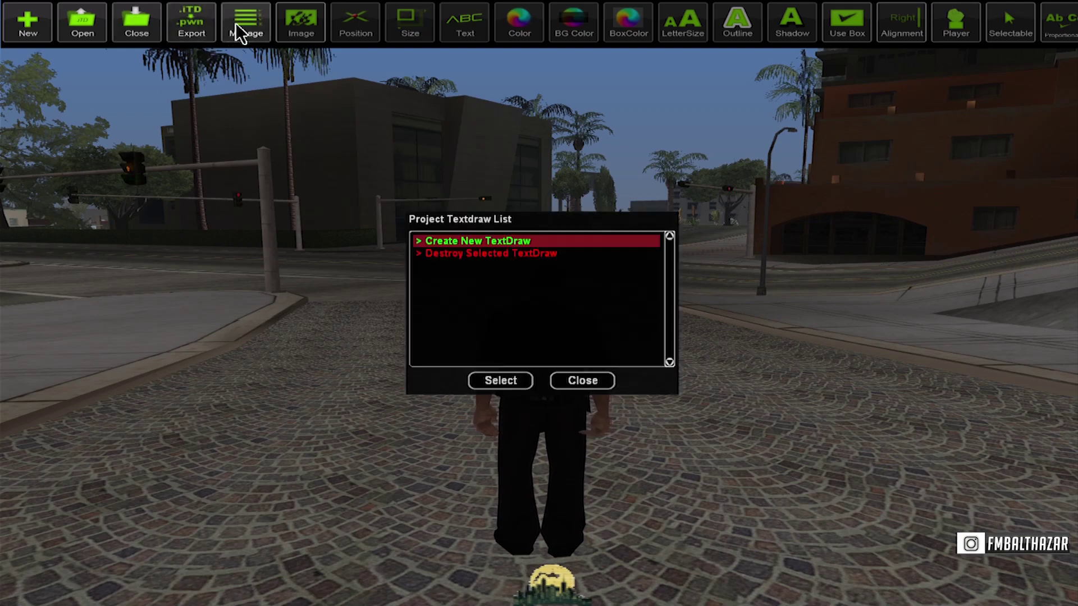
pyautogui.click(521, 381)
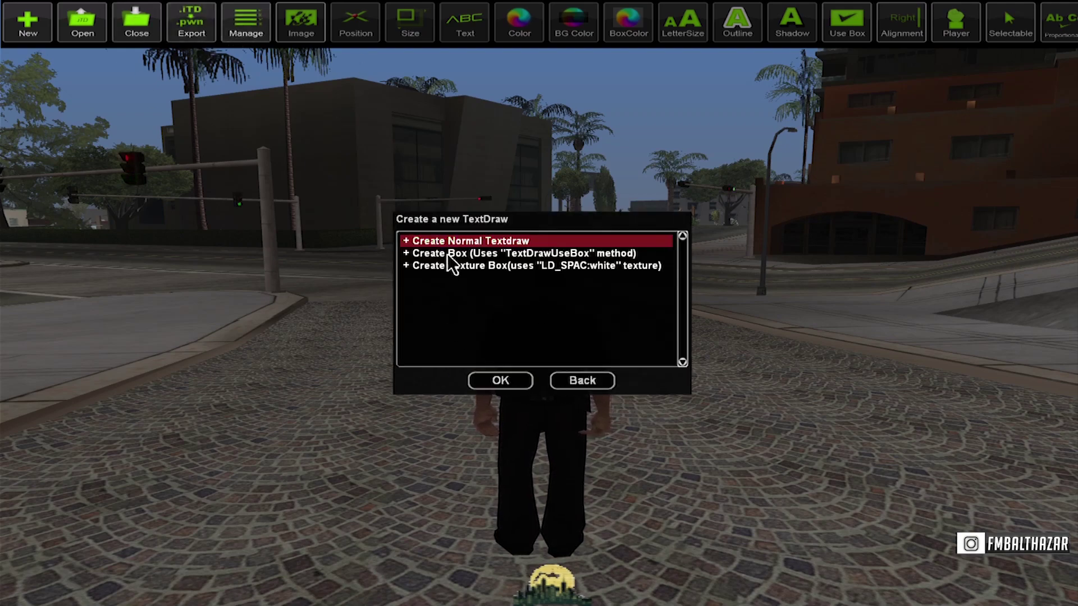
pyautogui.click(501, 382)
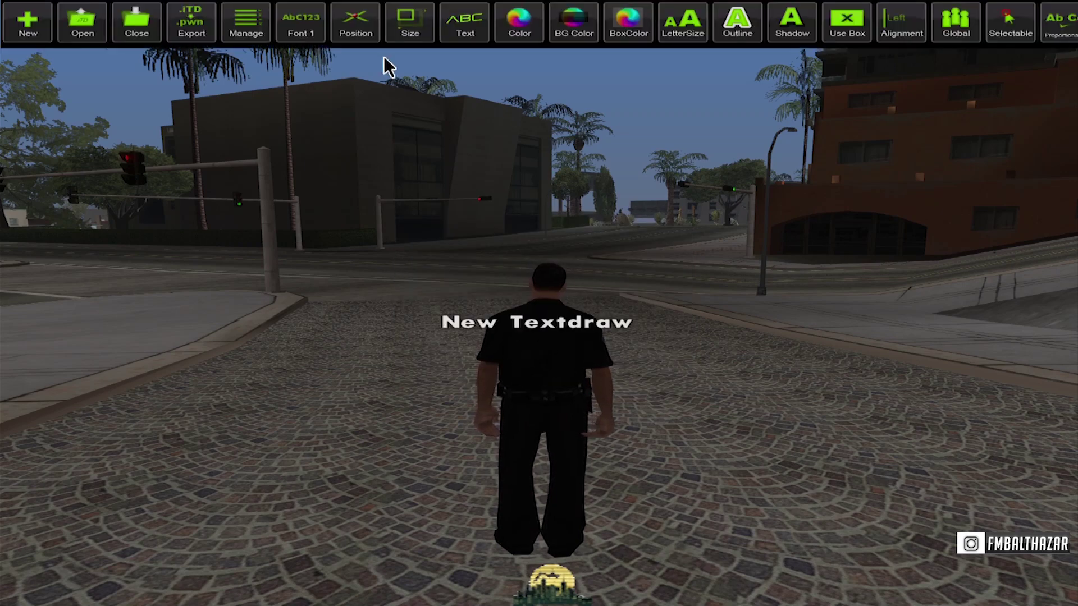
# Change the textdraw's text to CITY and switch its alignment from Left to Center.
pyautogui.click(474, 28)
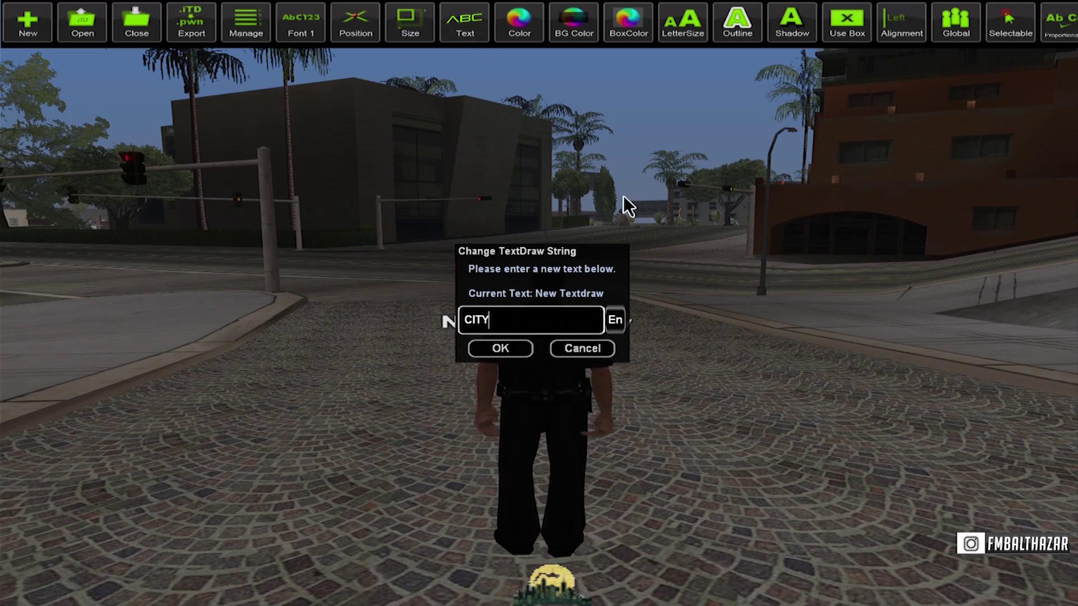
pyautogui.press('Return')
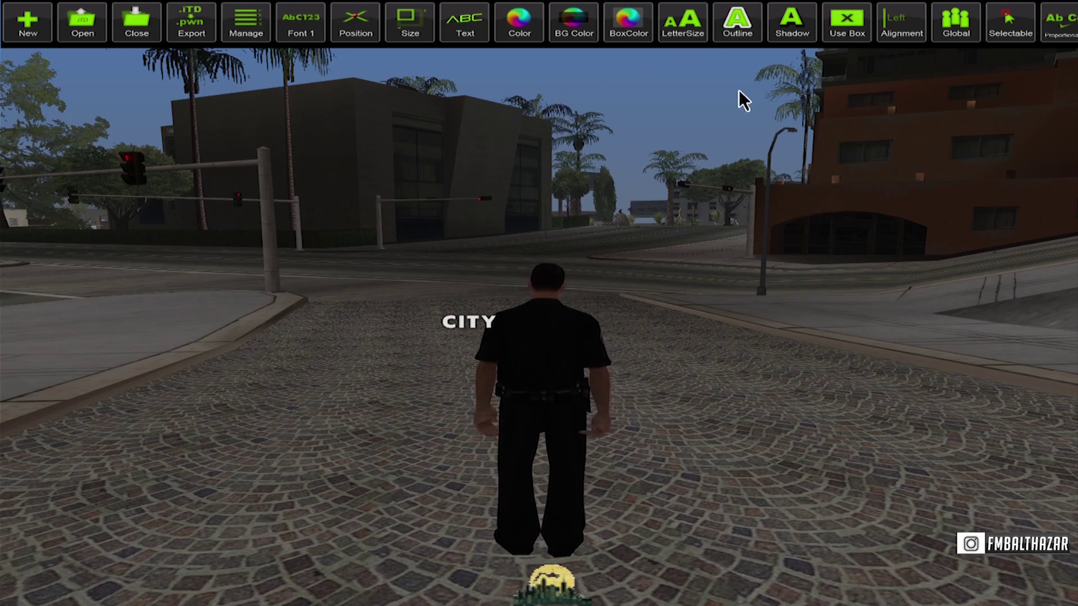
pyautogui.click(912, 37)
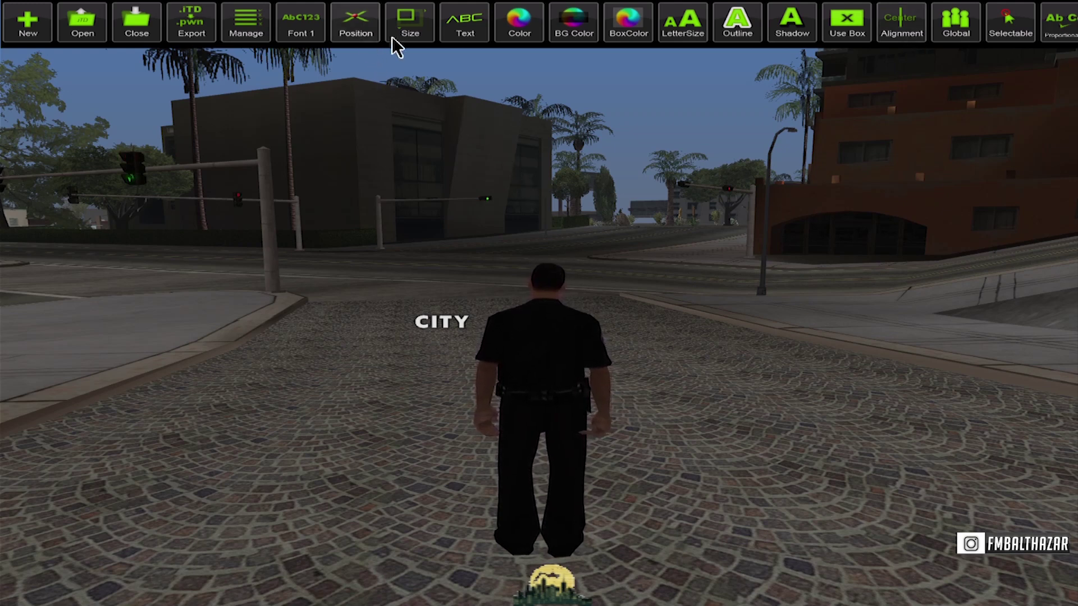
# Position CITY with the mouse pointer at the bottom centre over the skyline logo.
pyautogui.click(365, 39)
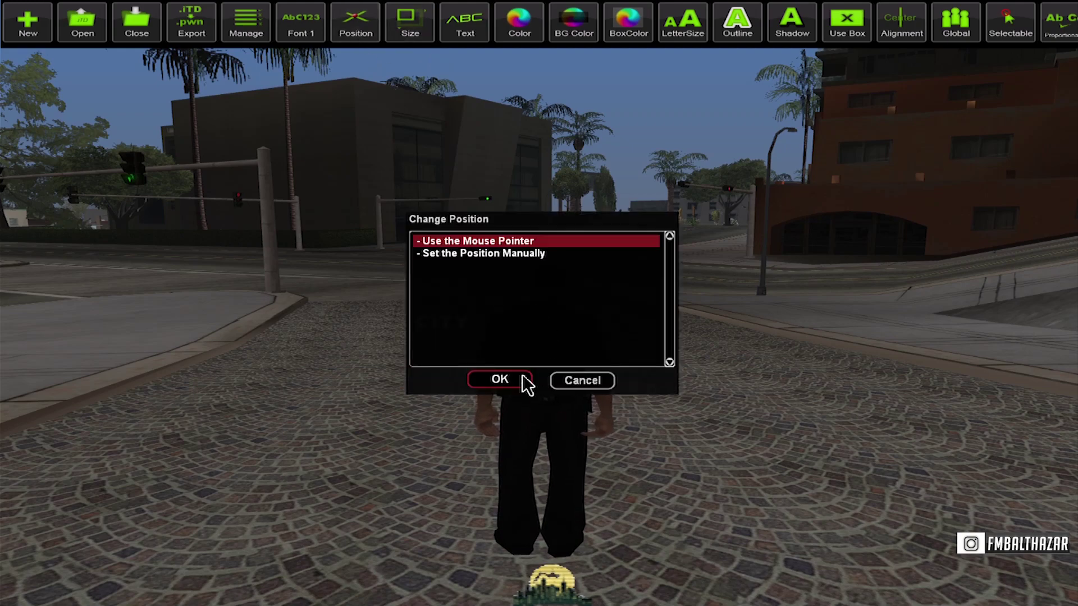
pyautogui.click(523, 379)
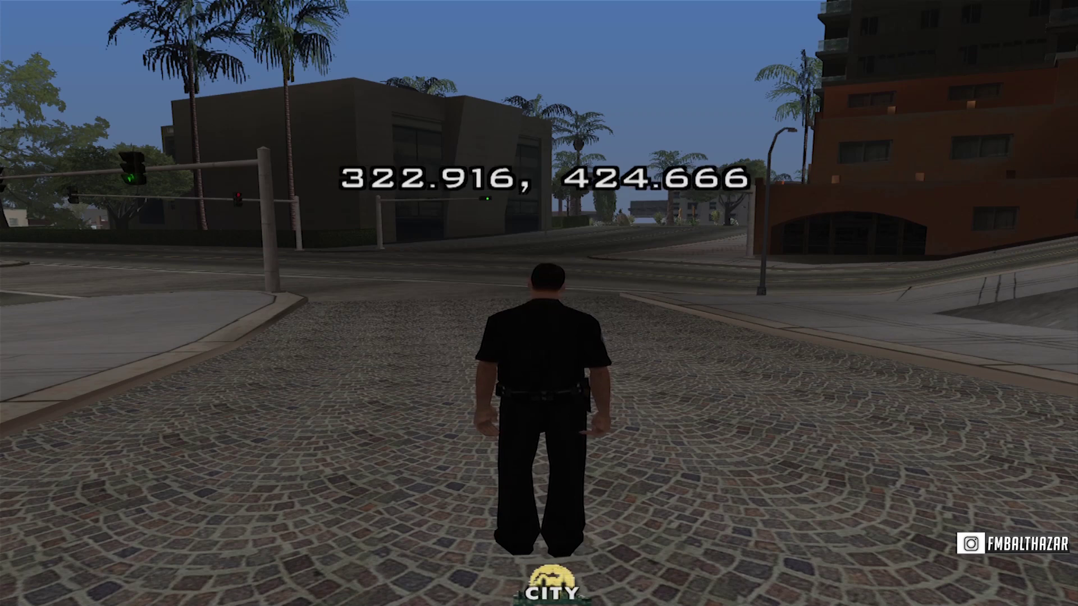
pyautogui.click(566, 593)
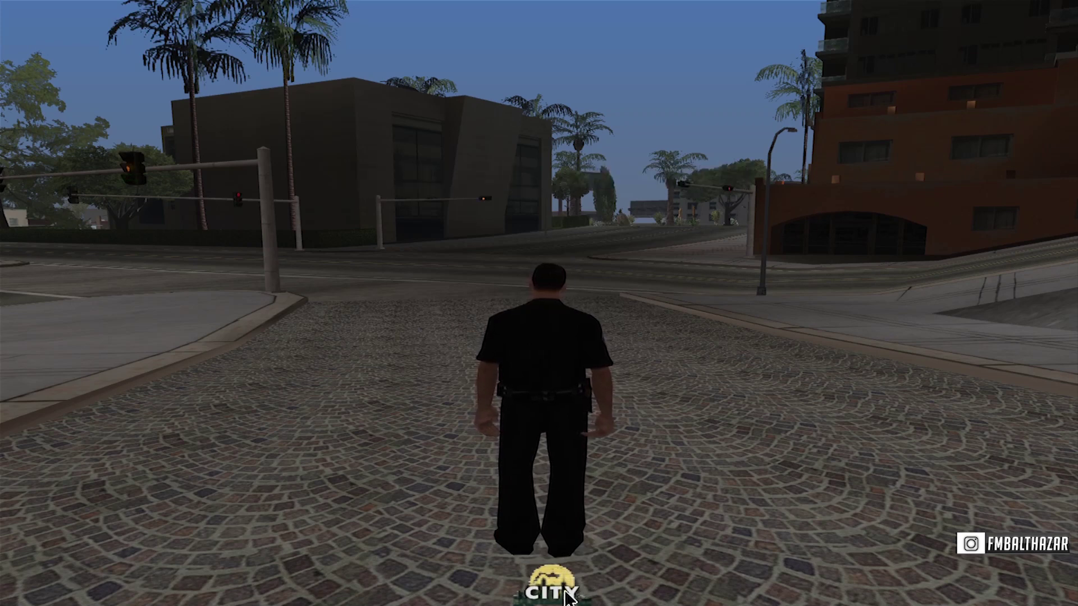
pyautogui.click(564, 593)
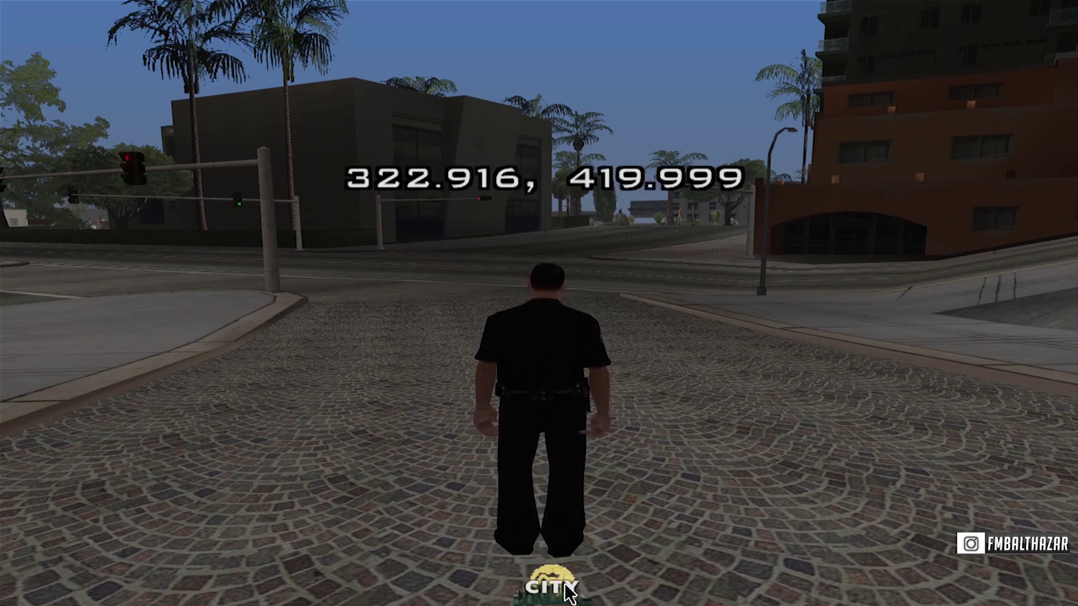
pyautogui.click(566, 586)
pyautogui.click(567, 585)
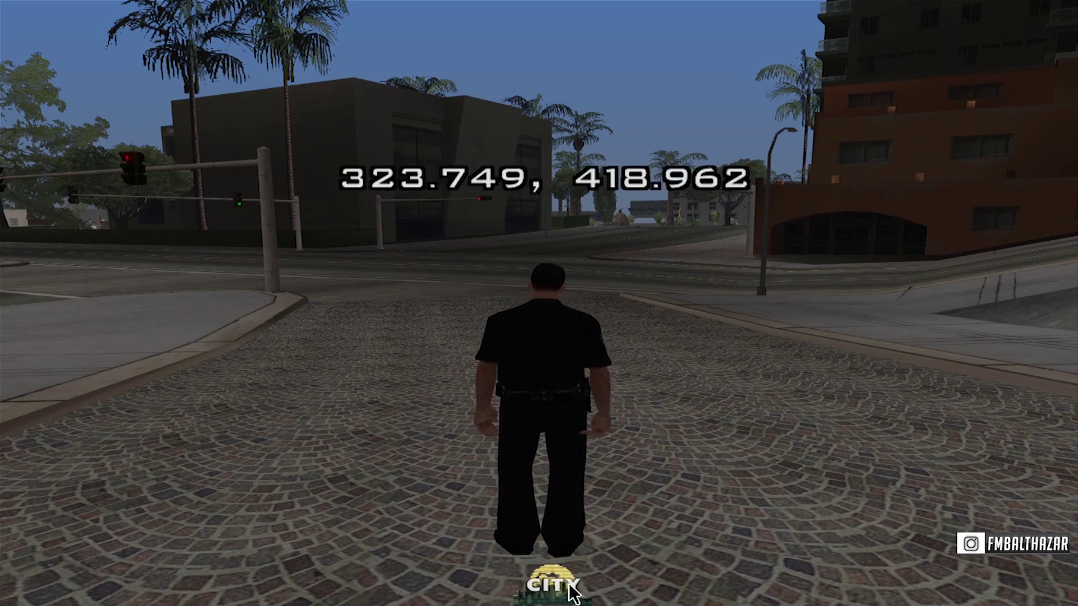
pyautogui.click(567, 587)
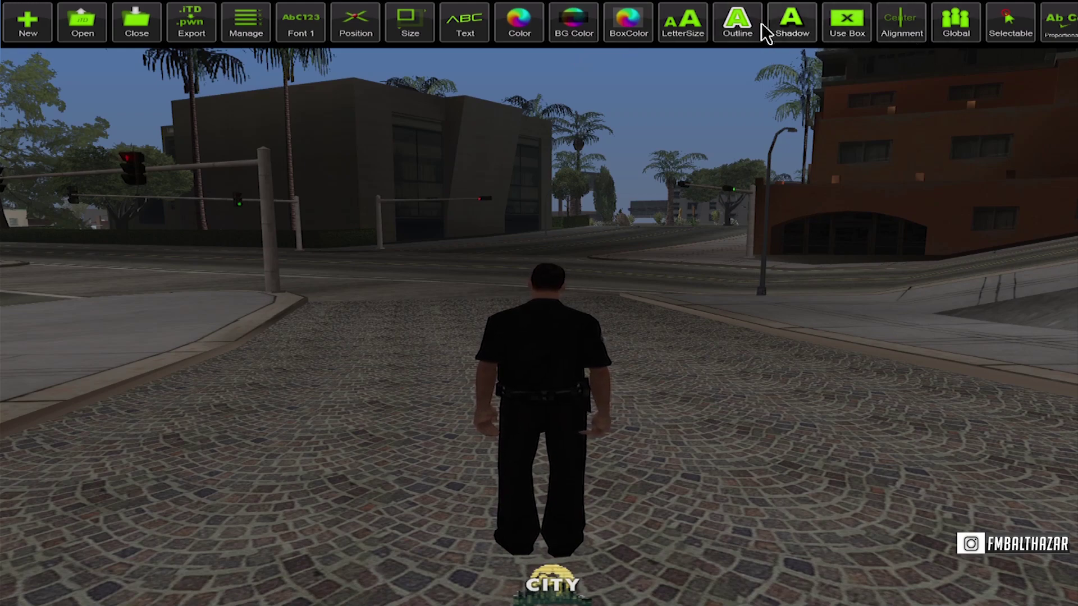
# Shrink CITY's letter size to about 0.299, 1.211.
pyautogui.click(698, 38)
pyautogui.click(504, 382)
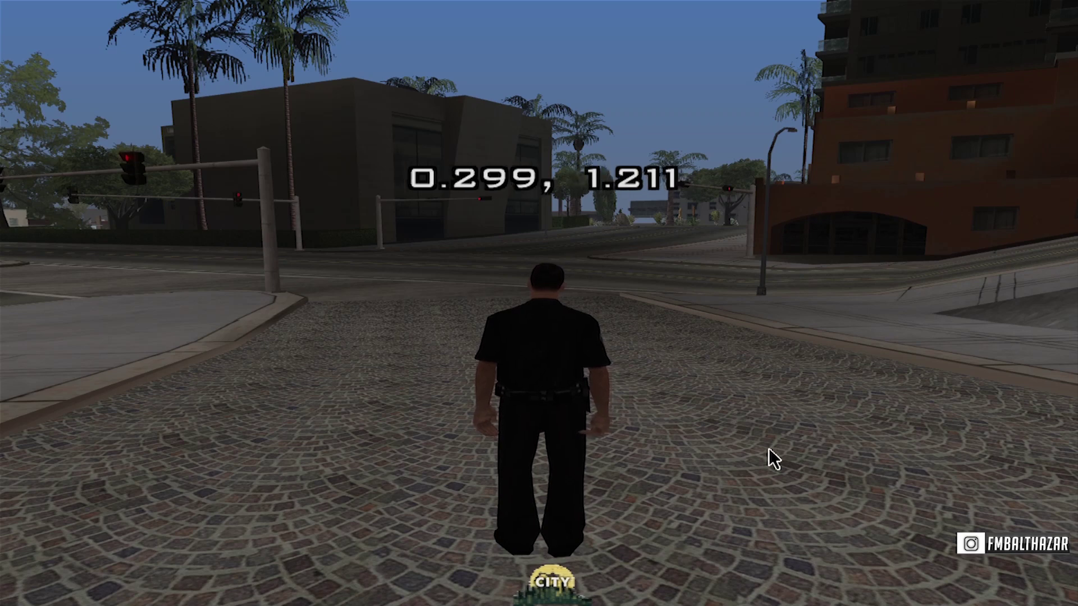
pyautogui.click(753, 450)
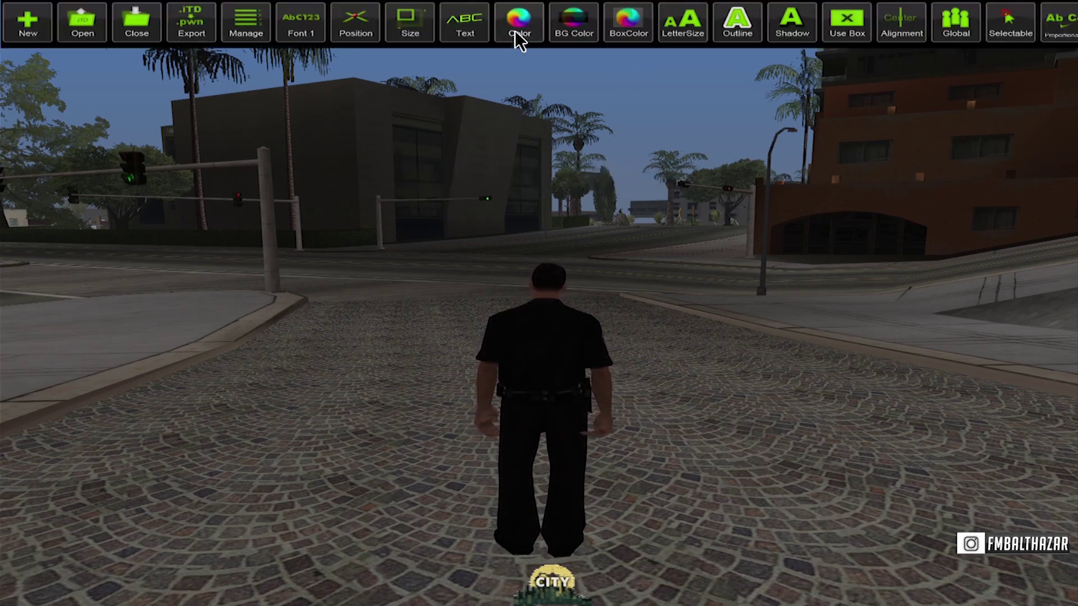
# Give CITY the premade Green colour, then switch it to premade Lime.
pyautogui.click(517, 37)
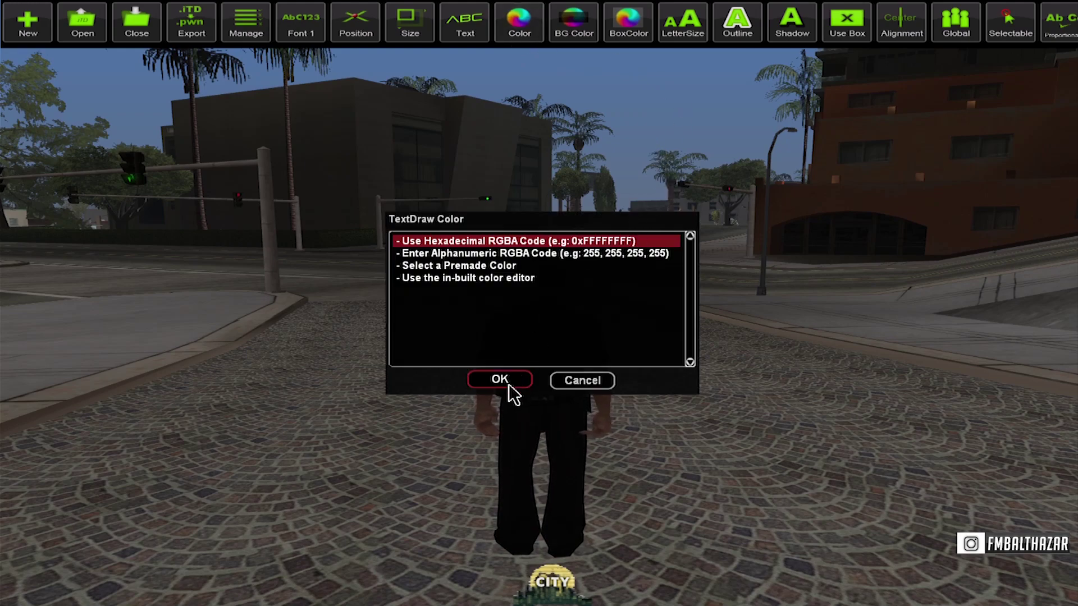
pyautogui.click(490, 267)
pyautogui.click(515, 381)
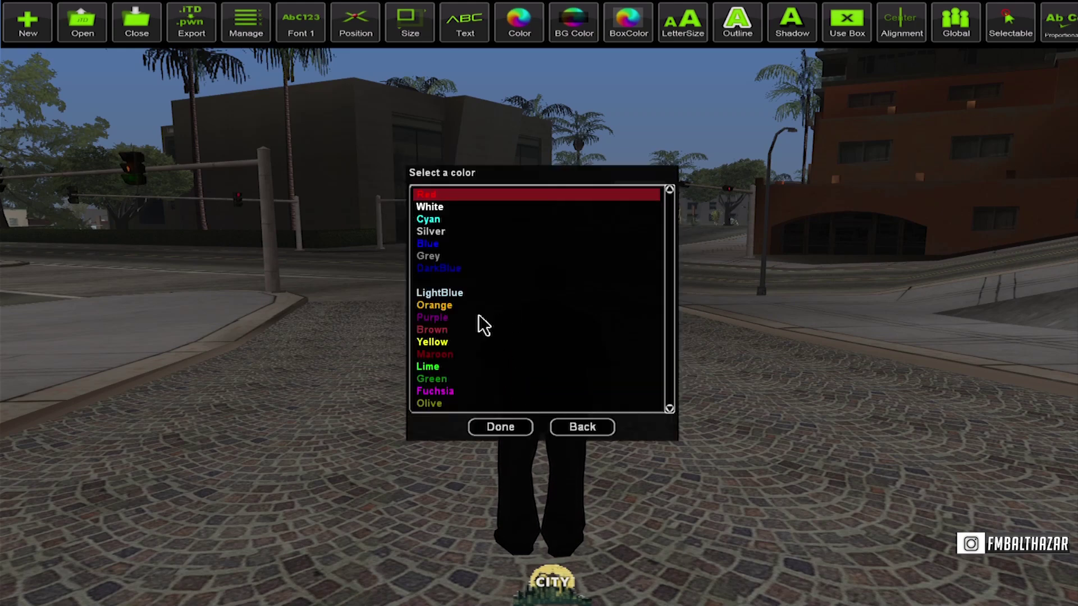
pyautogui.click(445, 381)
pyautogui.click(504, 428)
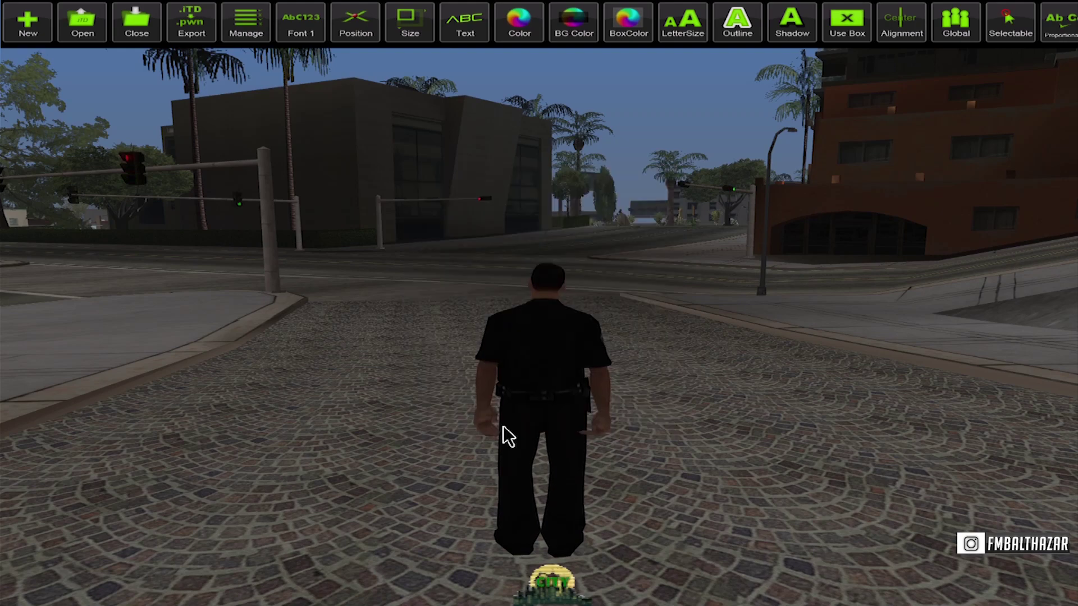
pyautogui.click(532, 31)
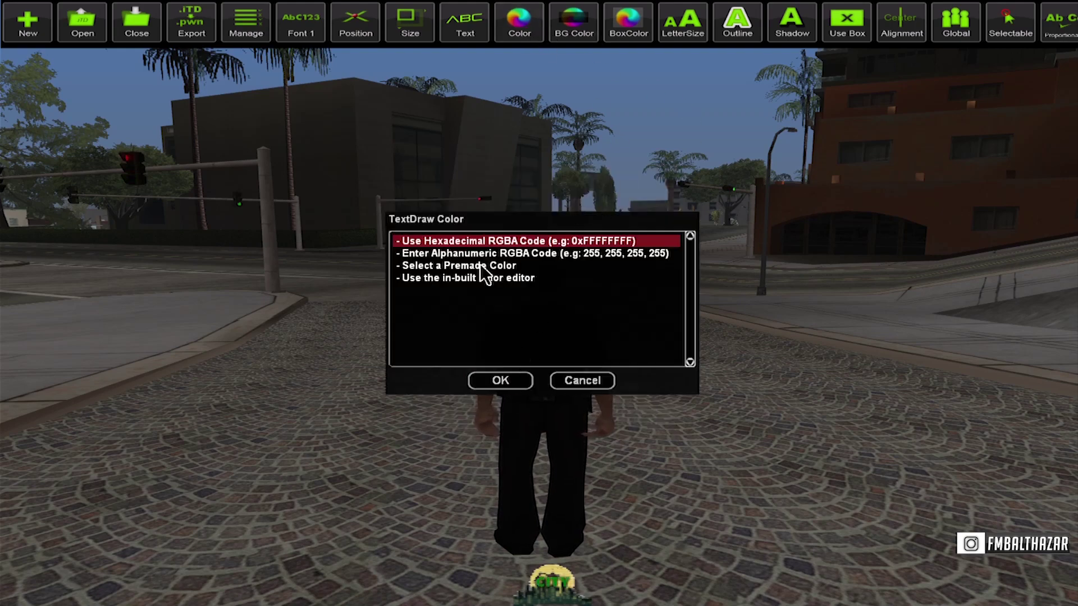
pyautogui.doubleClick(480, 266)
pyautogui.click(440, 368)
pyautogui.click(500, 430)
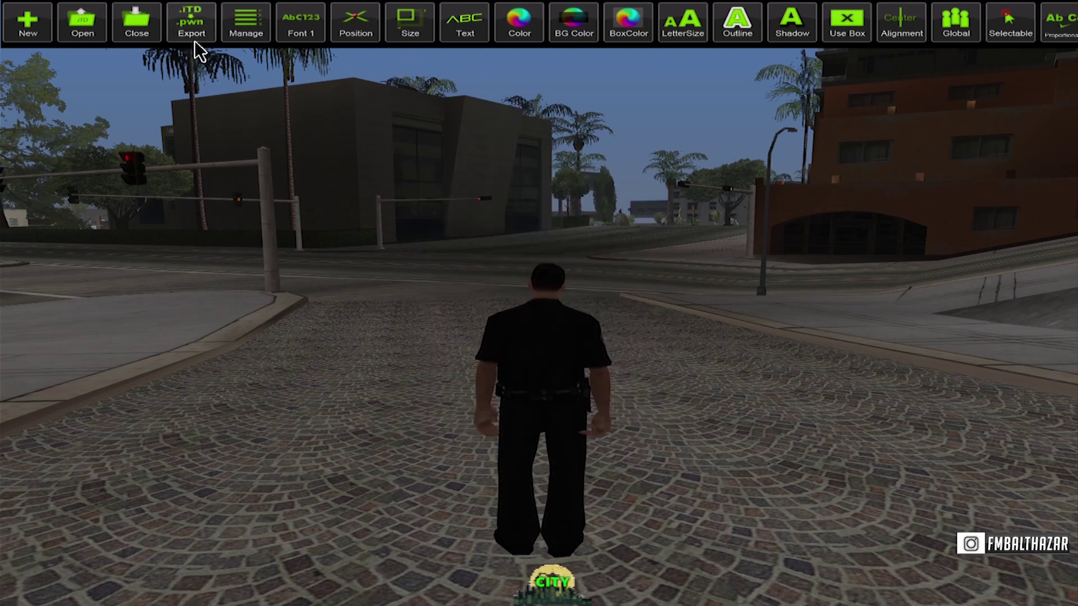
# Create a second normal textdraw in font 2 with the text 'ROLEPLAY'.
pyautogui.click(252, 31)
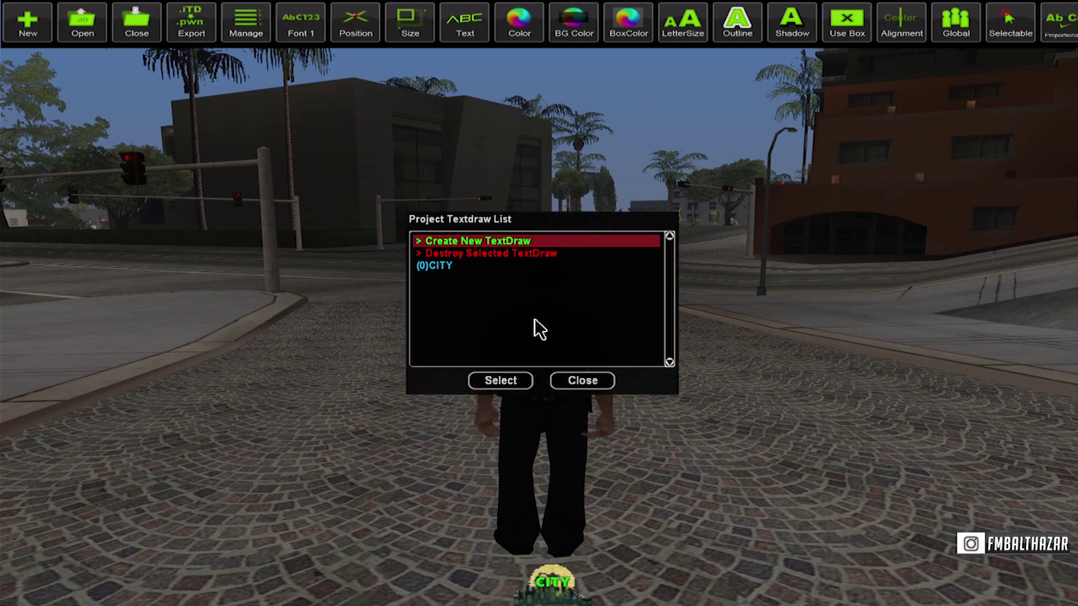
pyautogui.click(522, 381)
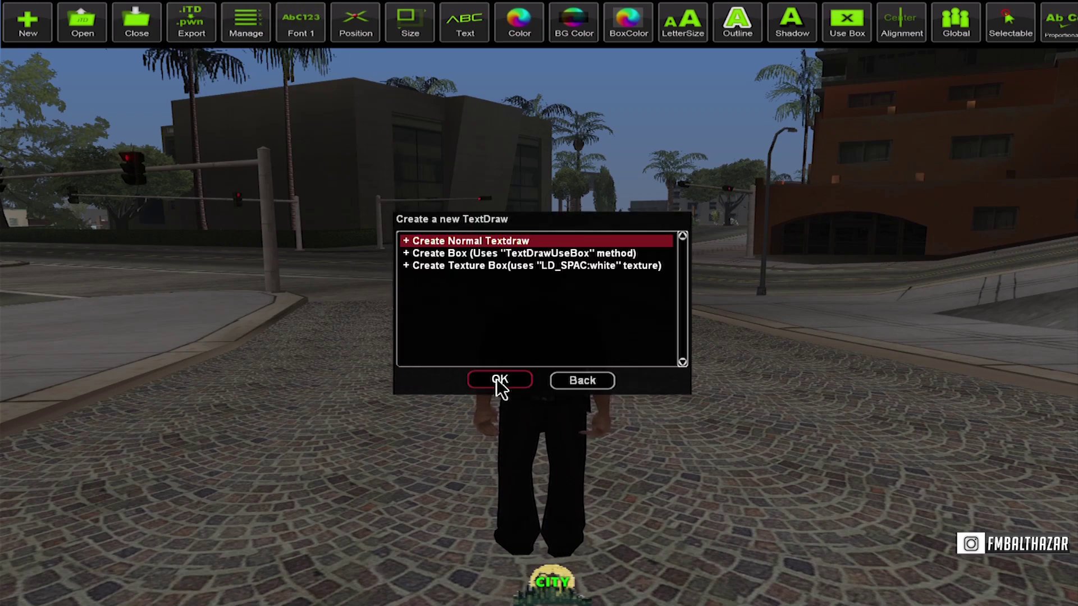
pyautogui.click(497, 381)
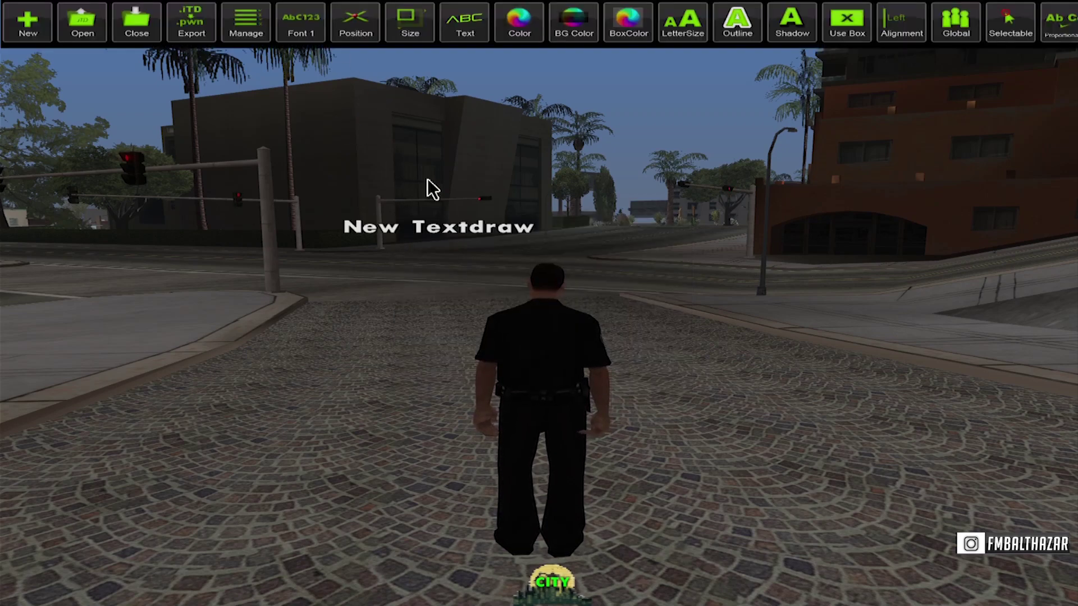
pyautogui.click(301, 32)
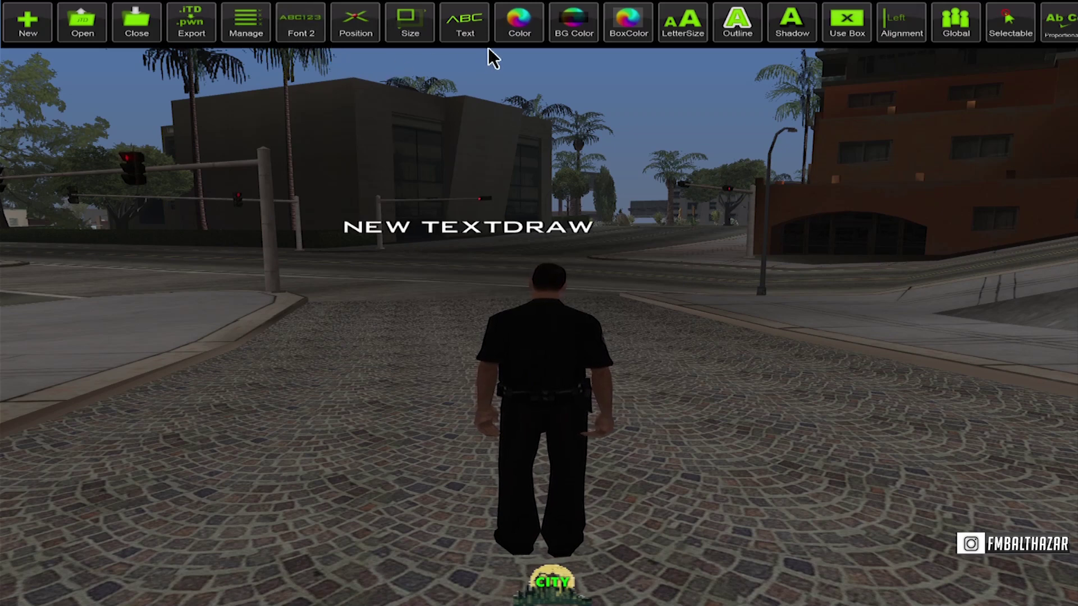
pyautogui.click(471, 32)
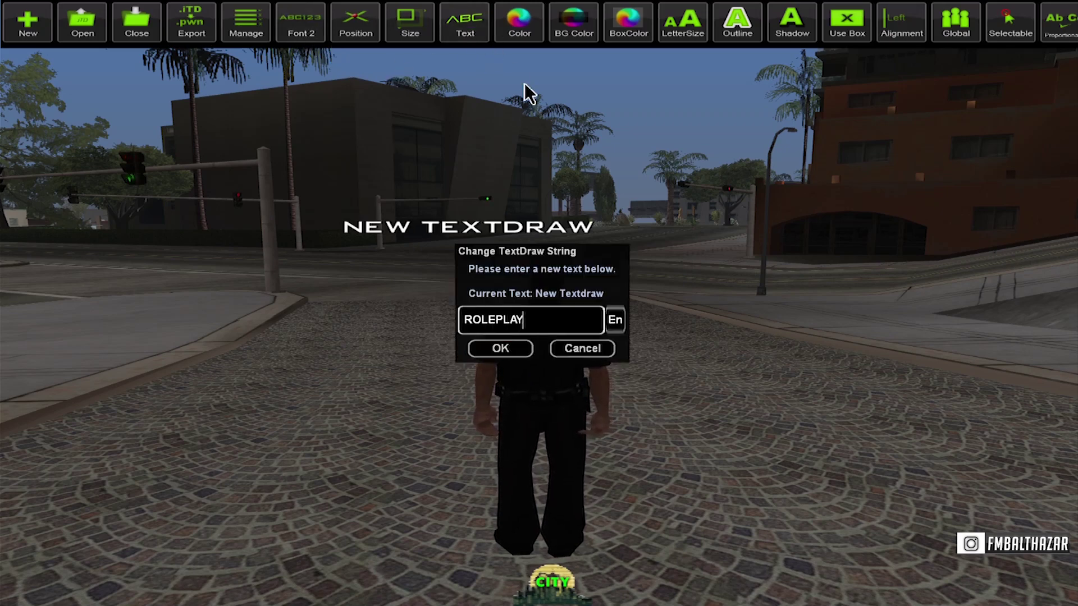
pyautogui.press('Return')
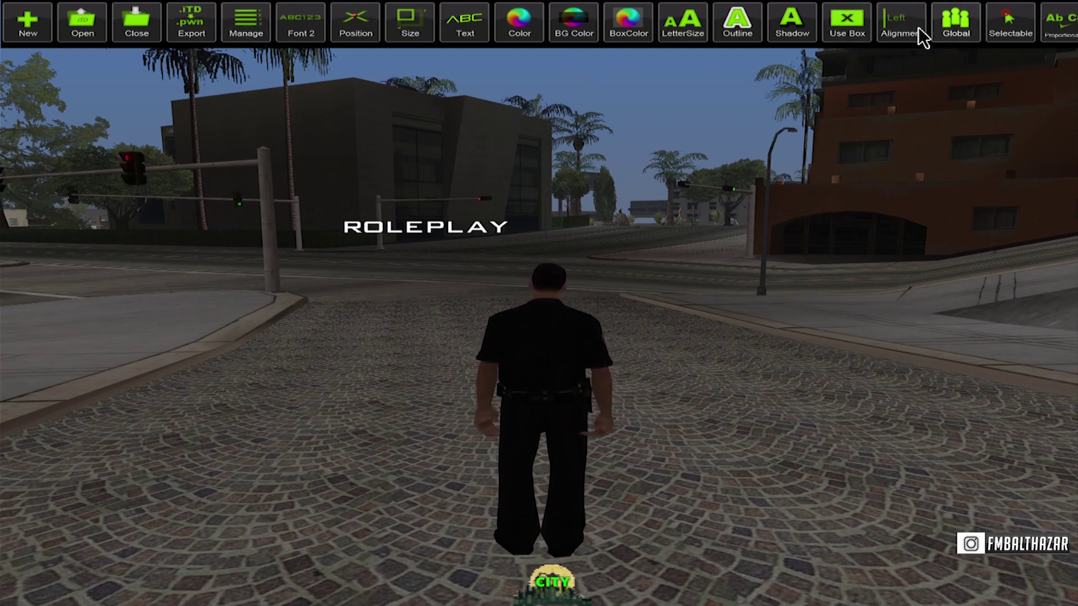
# Nudge ROLEPLAY down with the arrow keys to just below the CITY logo.
pyautogui.click(364, 37)
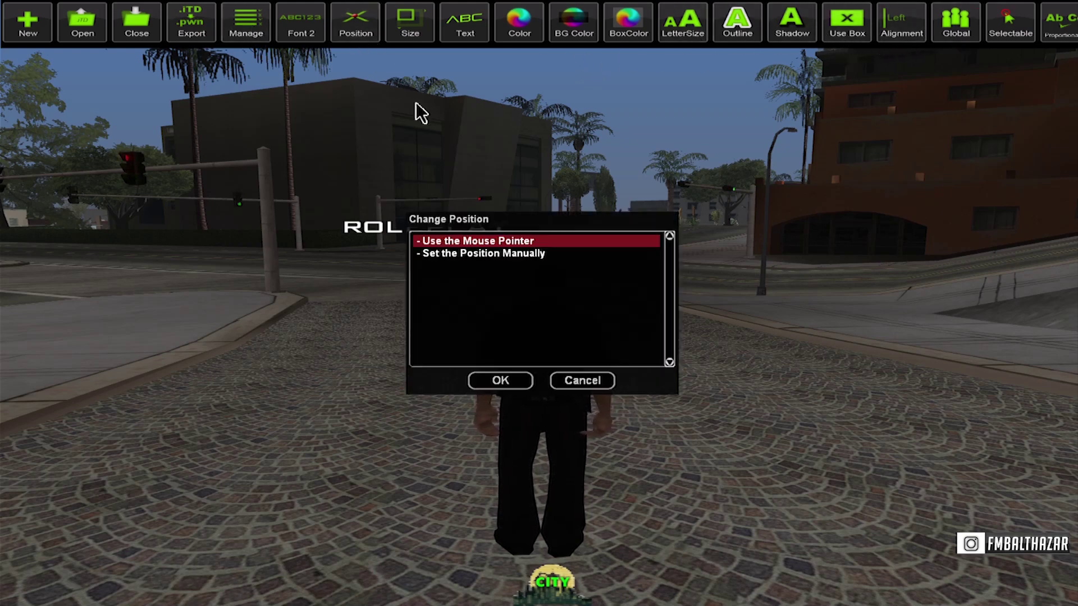
pyautogui.click(499, 384)
pyautogui.press('Down')
pyautogui.press('Right')
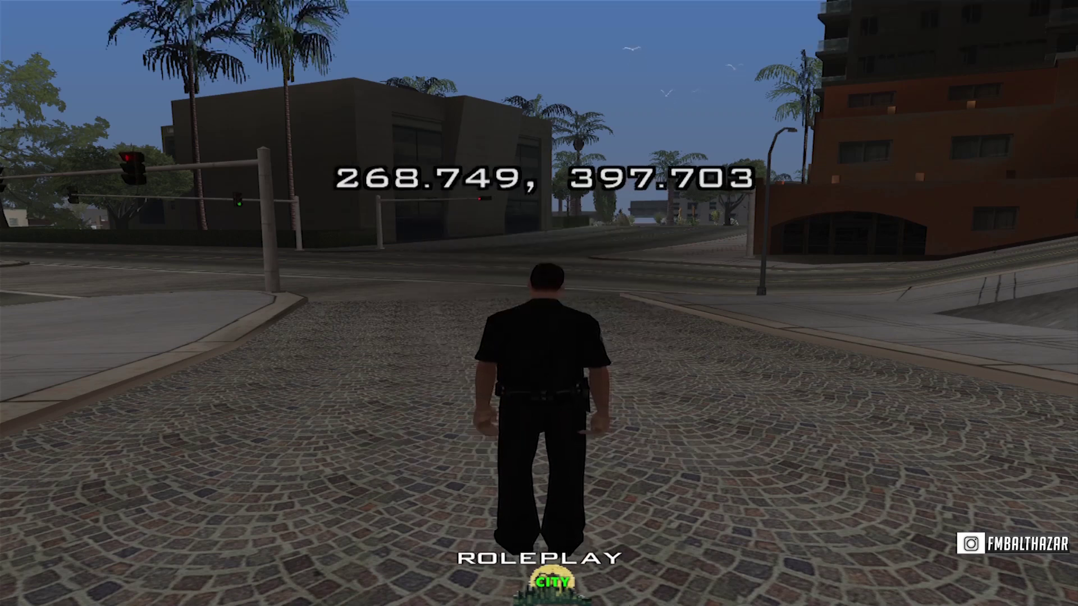
pyautogui.press('Down')
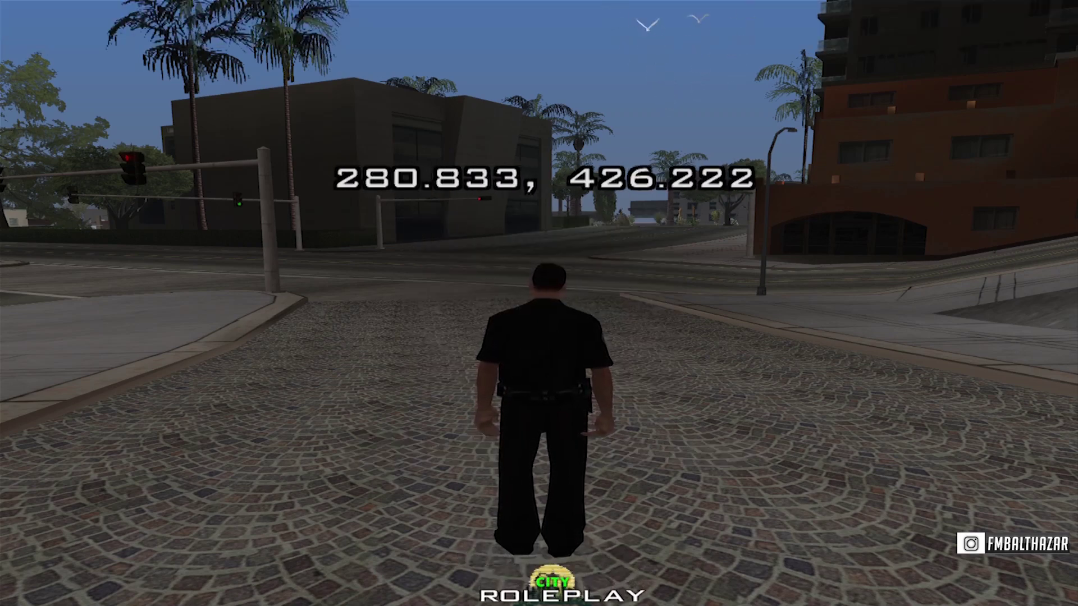
pyautogui.press('Return')
# Shrink ROLEPLAY's letter size to 0.296, 1.320 with the mouse pointer.
pyautogui.click(696, 40)
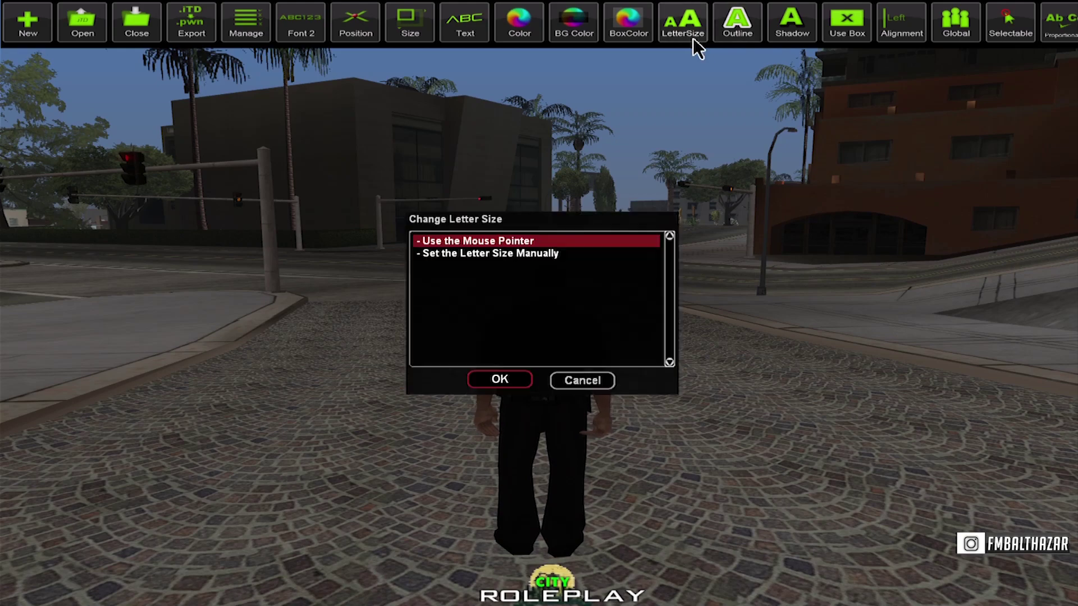
pyautogui.click(500, 384)
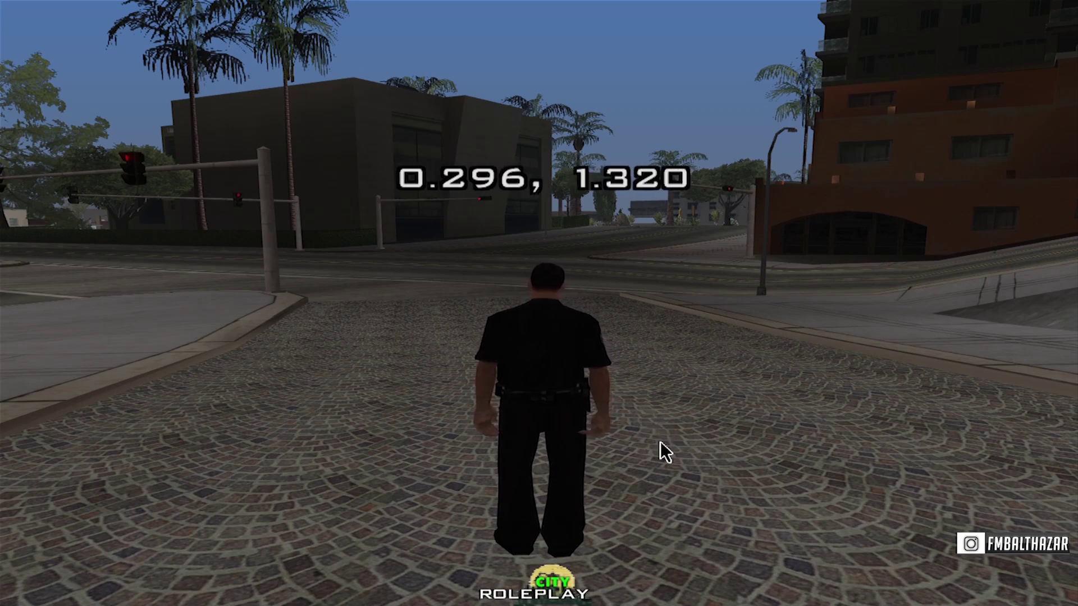
pyautogui.click(665, 452)
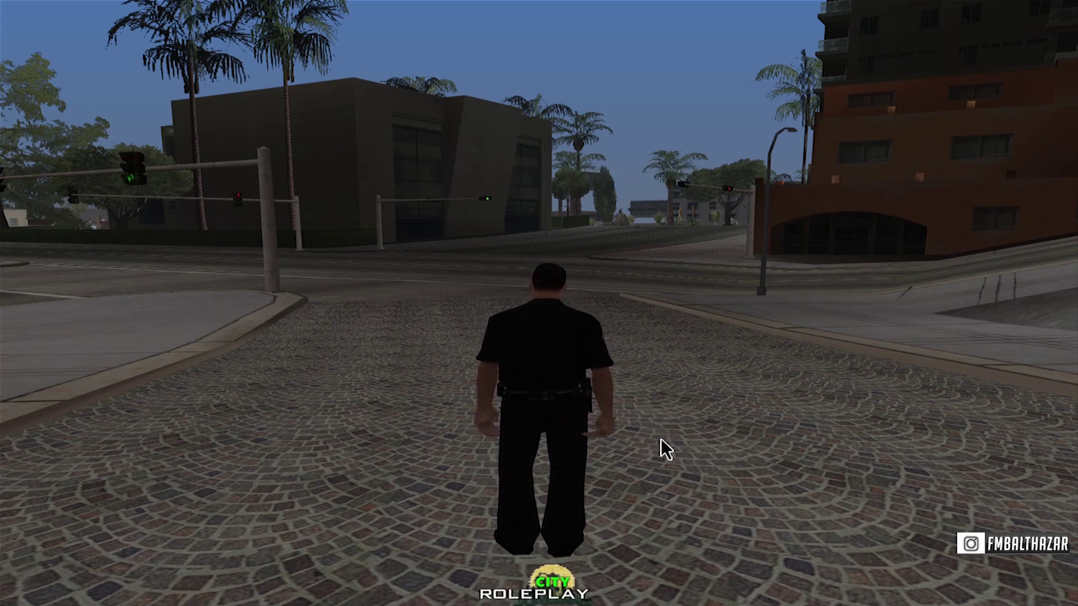
# Place ROLEPLAY centred beneath CITY at 292.499, 426.740.
pyautogui.click(356, 31)
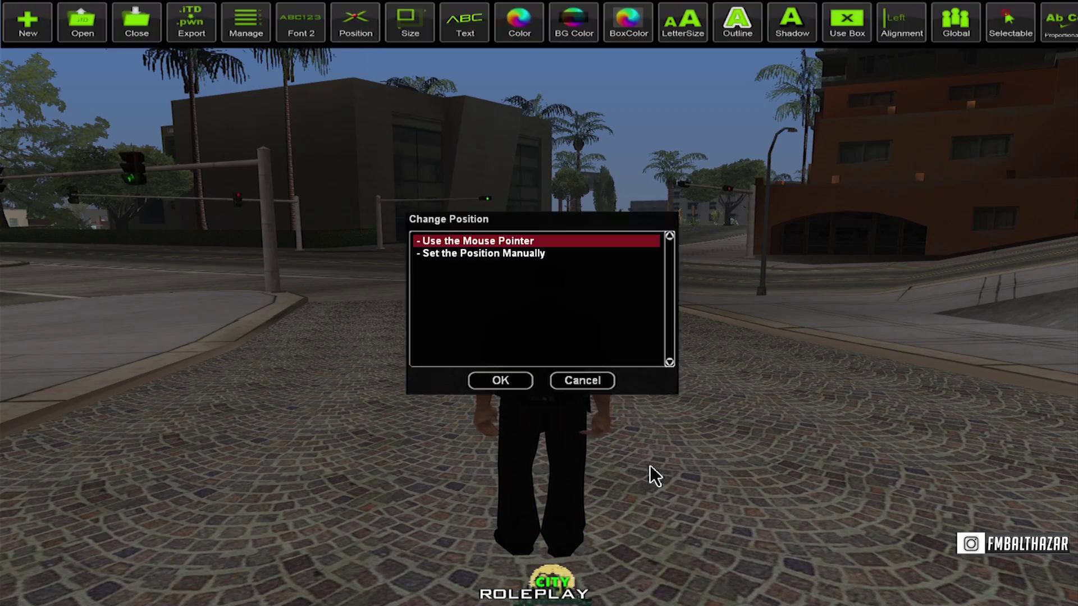
pyautogui.click(512, 383)
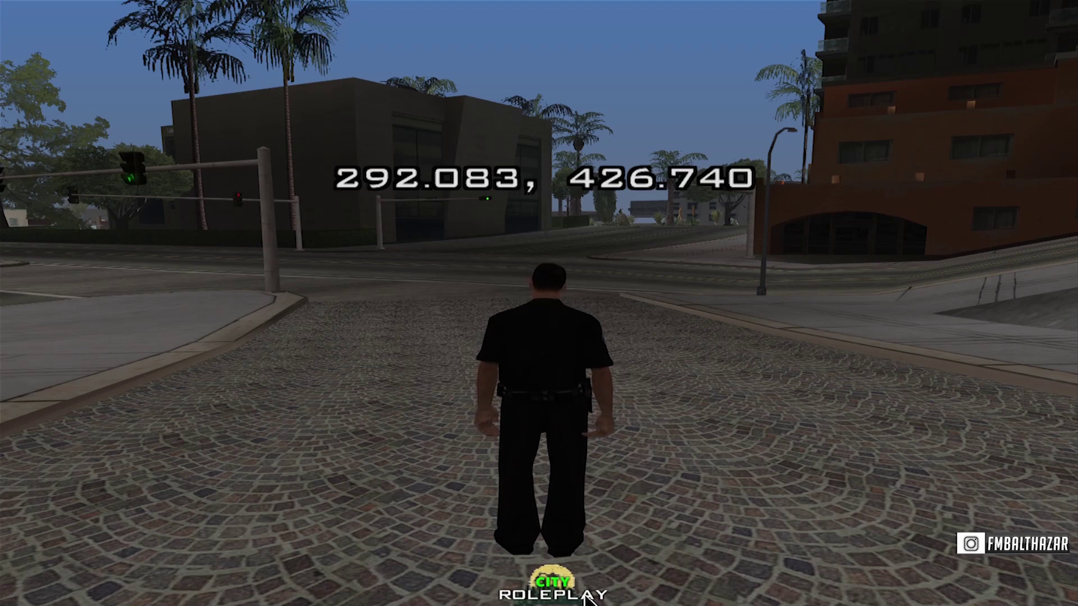
pyautogui.click(587, 600)
pyautogui.click(587, 599)
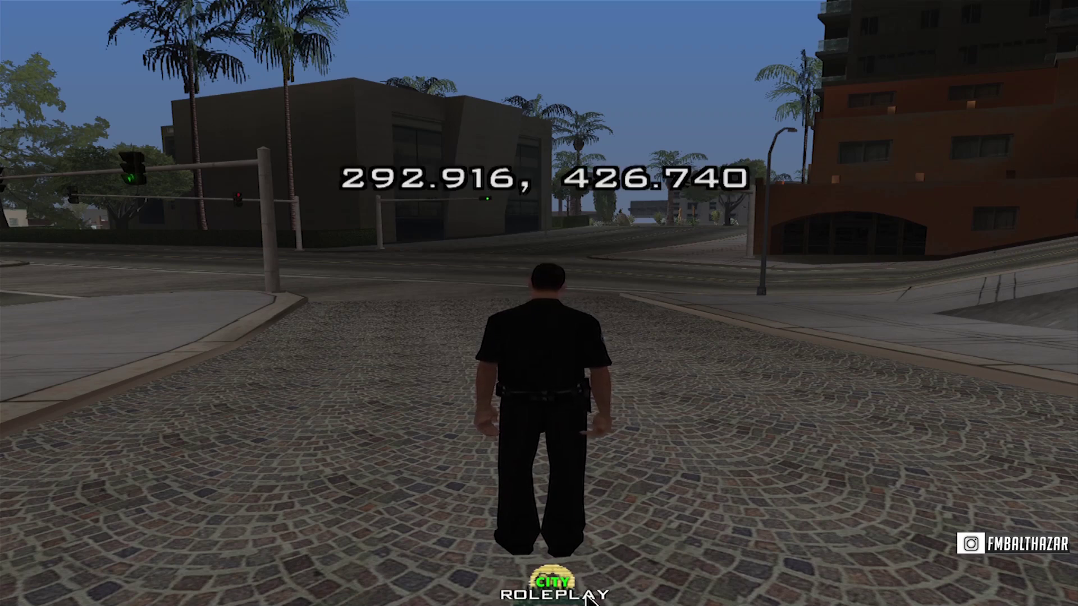
pyautogui.click(587, 599)
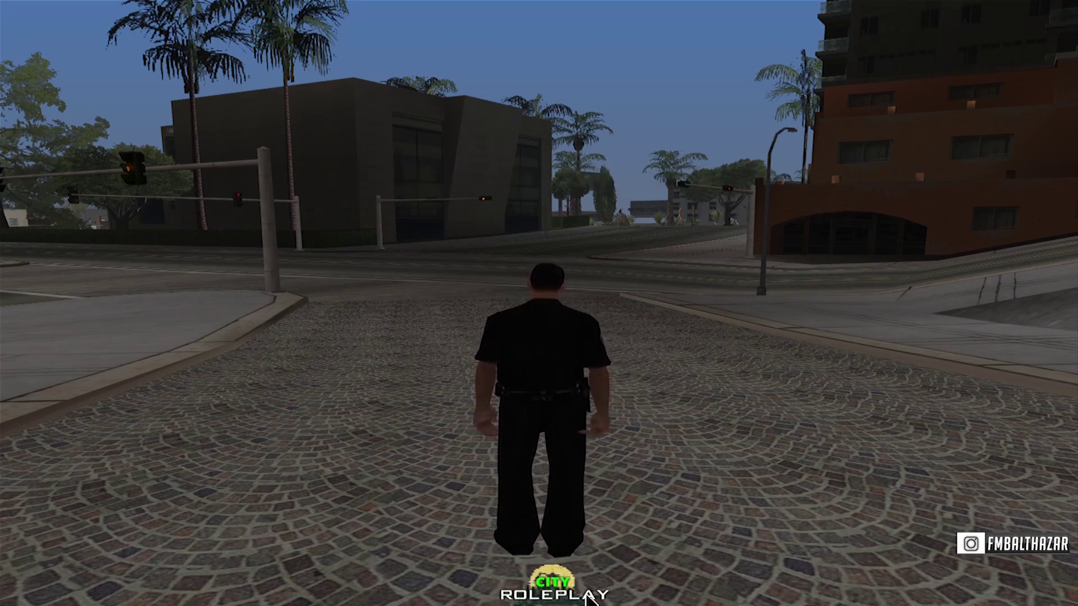
pyautogui.click(586, 599)
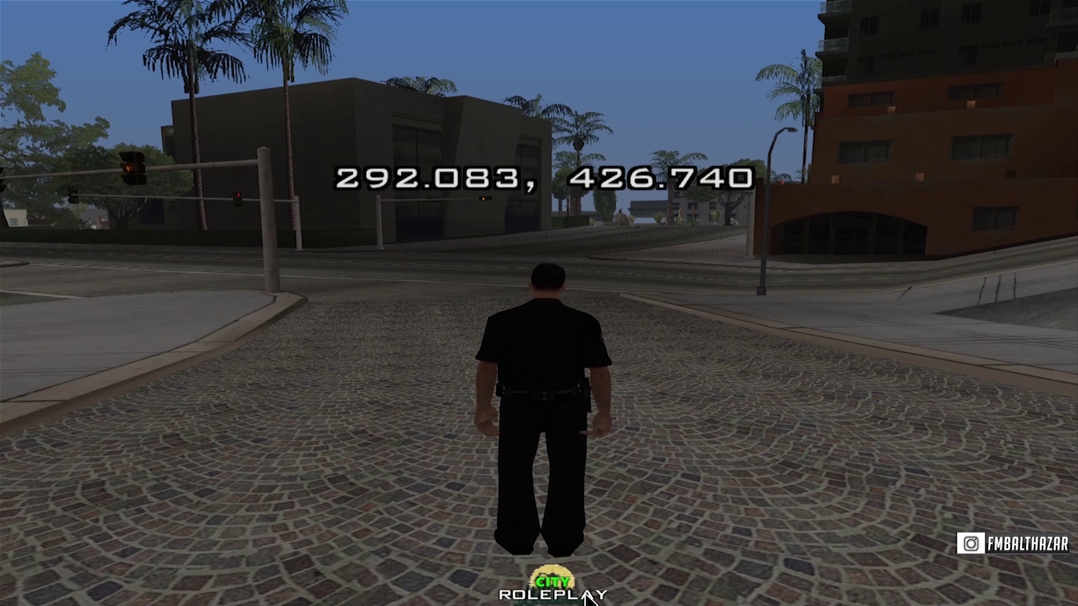
pyautogui.click(641, 528)
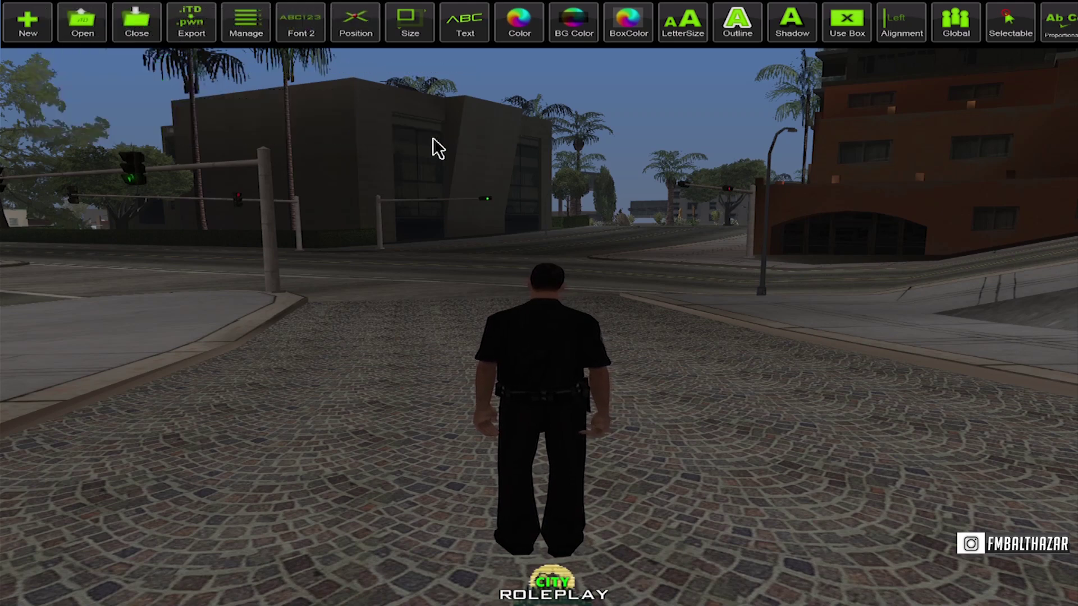
# Quit the game with /q, then open scriptfiles and select the exported TD_Teks.pwn.
pyautogui.press('t')
pyautogui.press('Return')
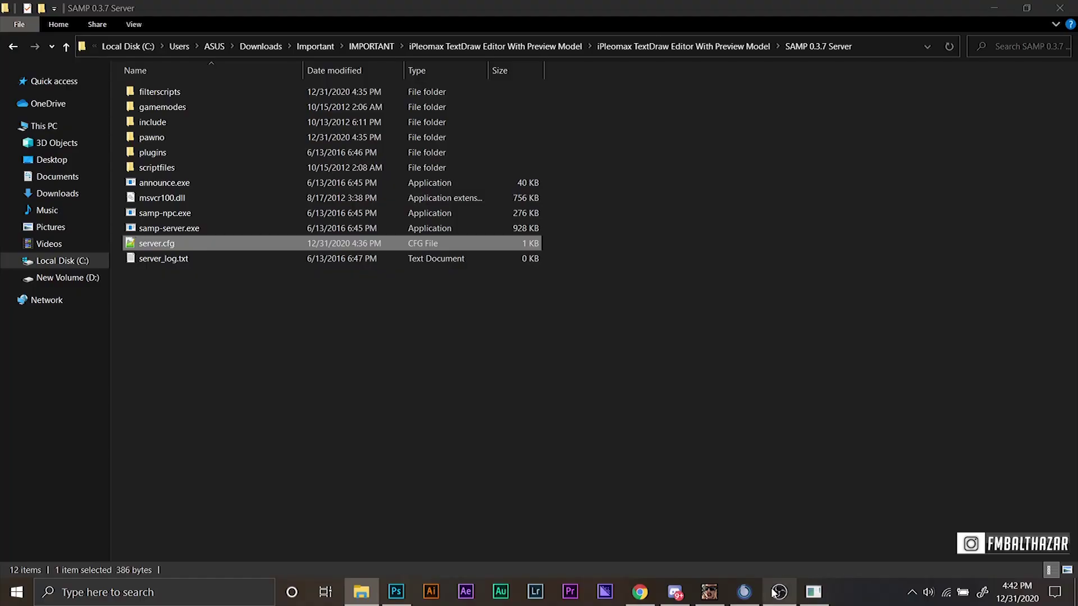
pyautogui.click(777, 592)
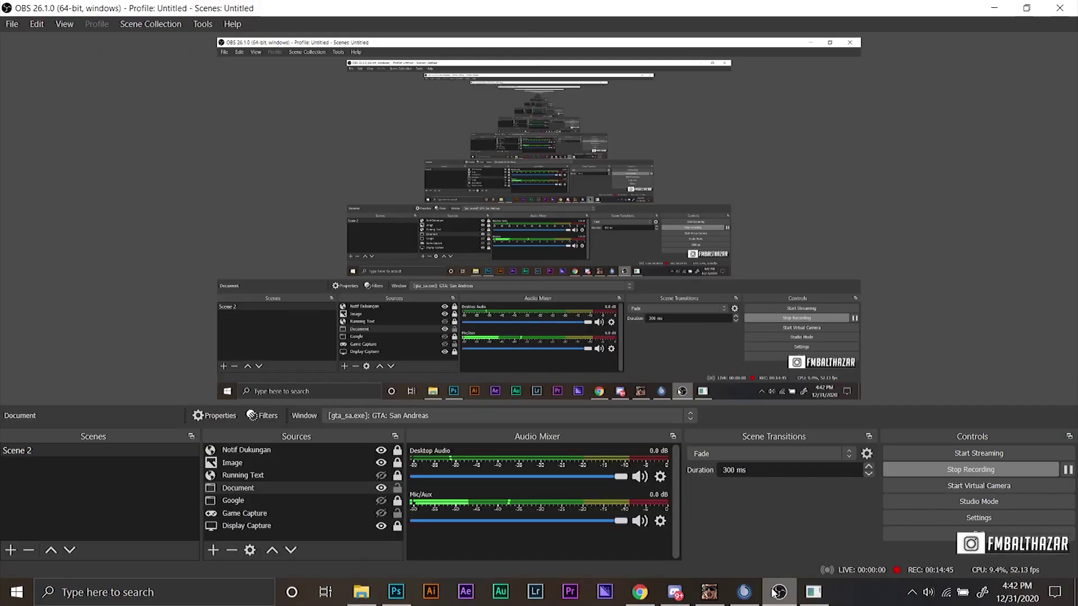
pyautogui.click(778, 593)
pyautogui.click(778, 592)
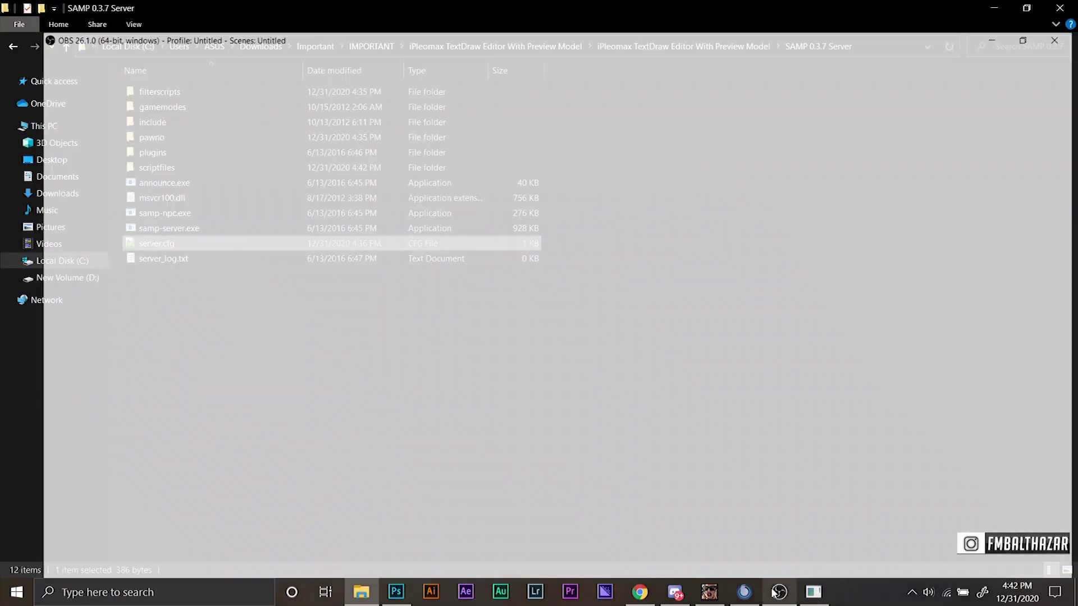
pyautogui.click(778, 593)
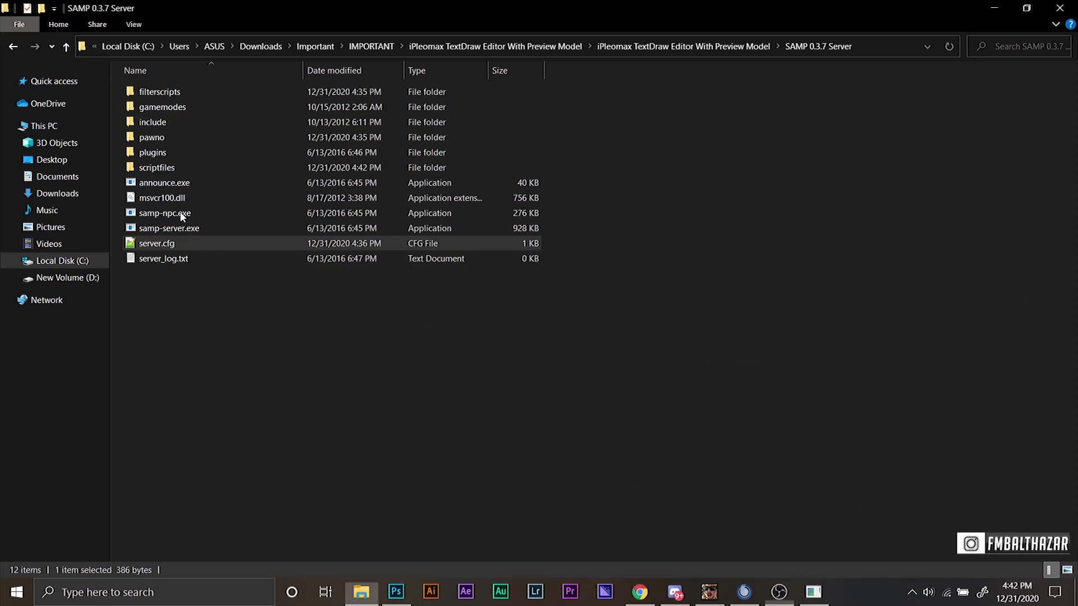
pyautogui.click(166, 170)
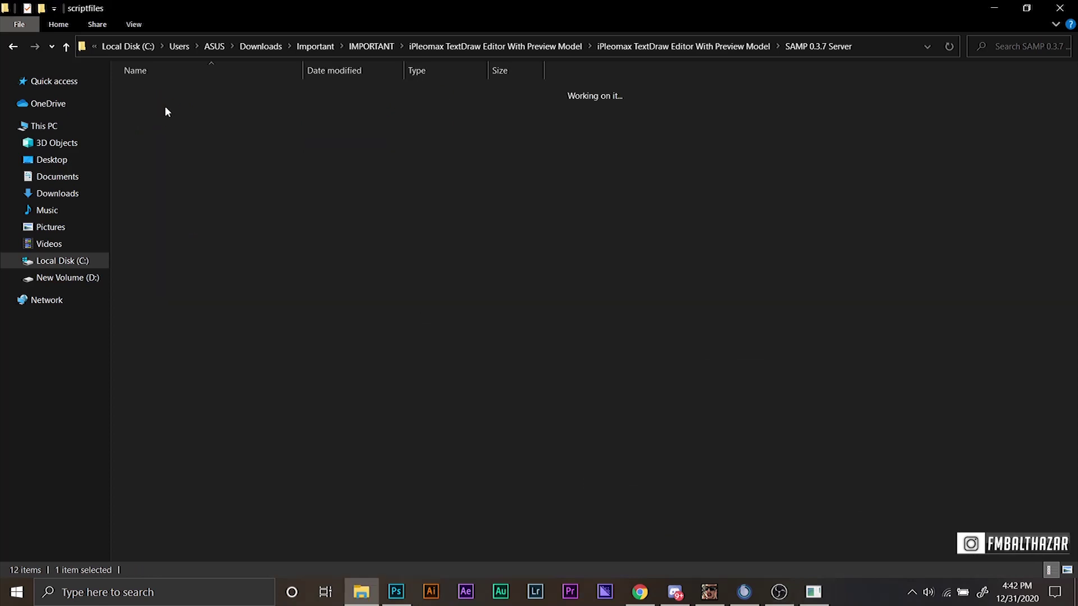
pyautogui.click(176, 120)
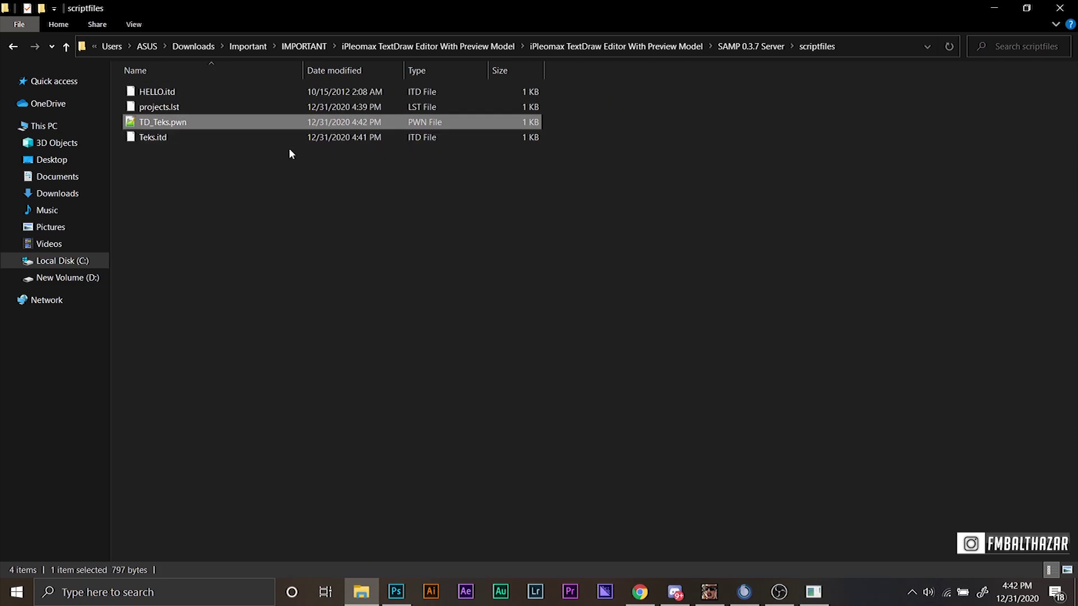
# Review TD_Teks.pwn's CITY and ROLEPLAY code in Notepad++, then go up to SAMP 0.3.7 Server.
pyautogui.doubleClick(184, 127)
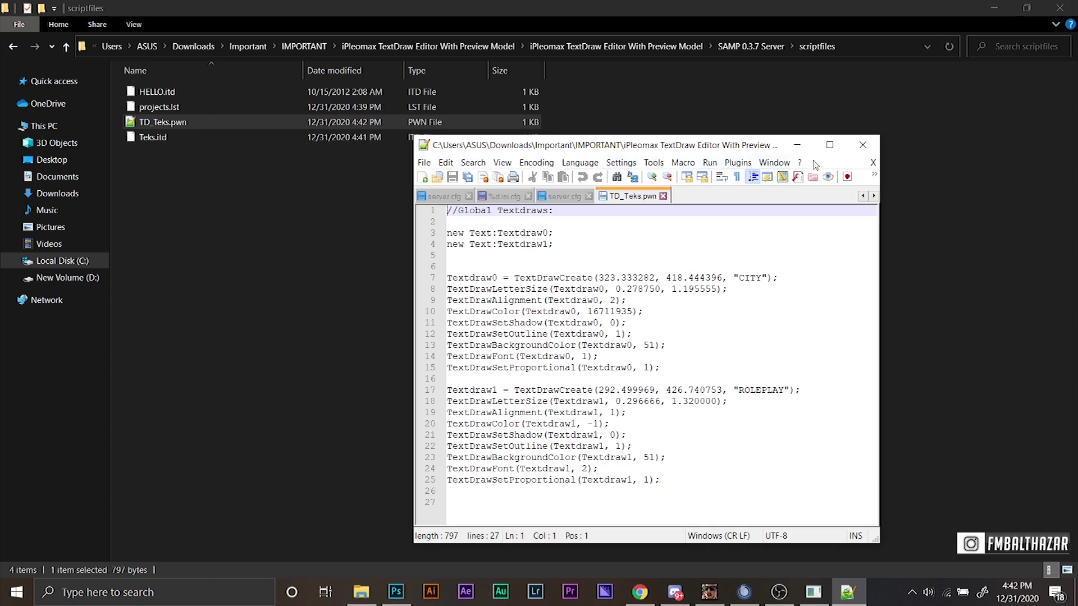
pyautogui.click(830, 145)
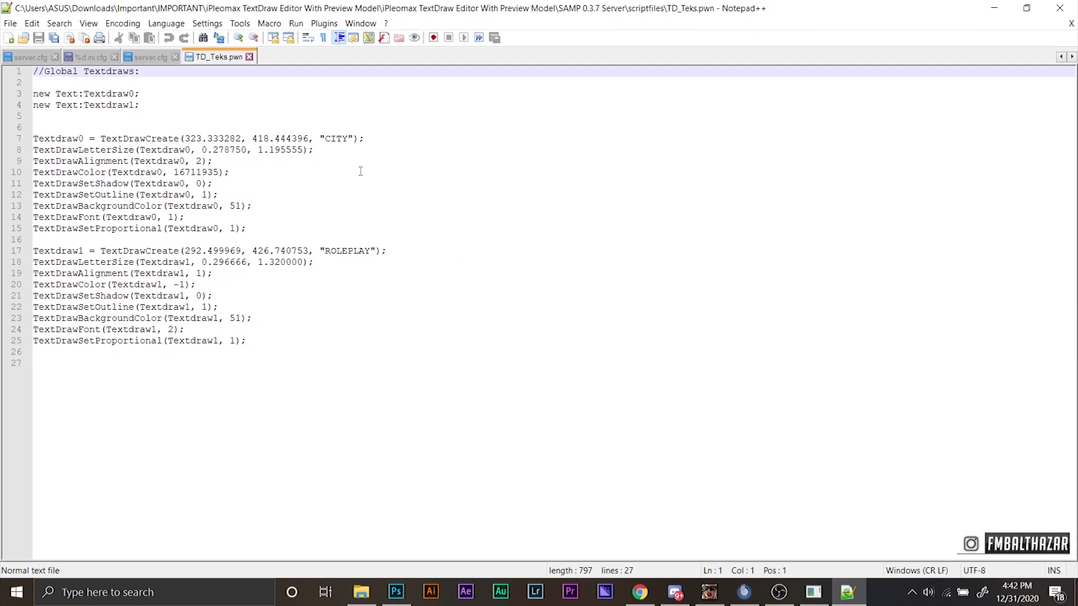
pyautogui.click(994, 8)
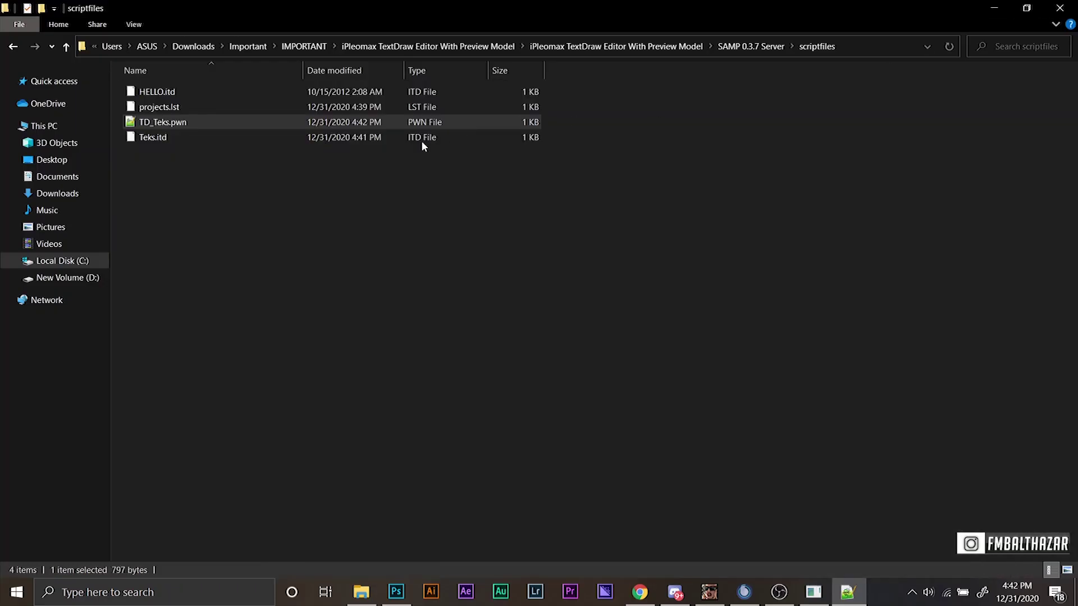
pyautogui.hotkey('alt', 'Up')
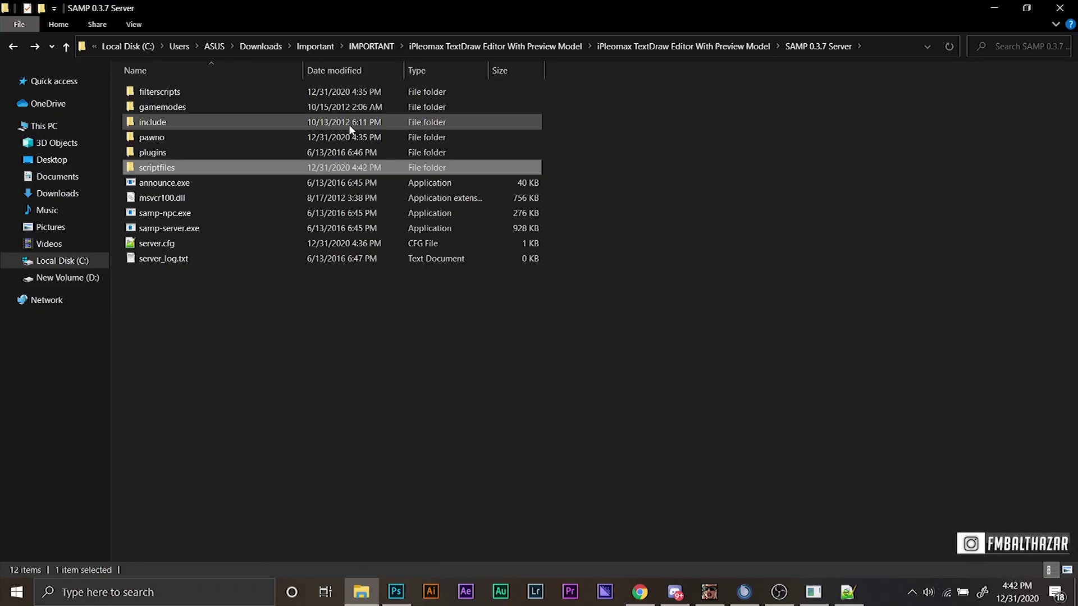
# Go up to the IMPORTANT folder and into SA-MP RPG Server\pawno.
pyautogui.doubleClick(286, 91)
pyautogui.hotkey('alt', 'Up')
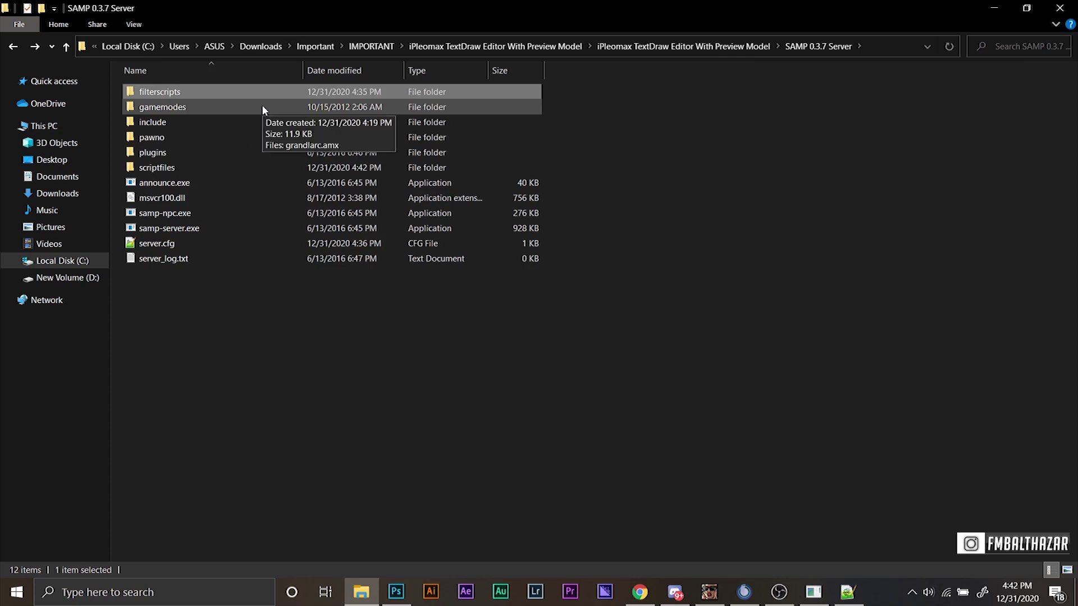
pyautogui.hotkey('alt', 'Up')
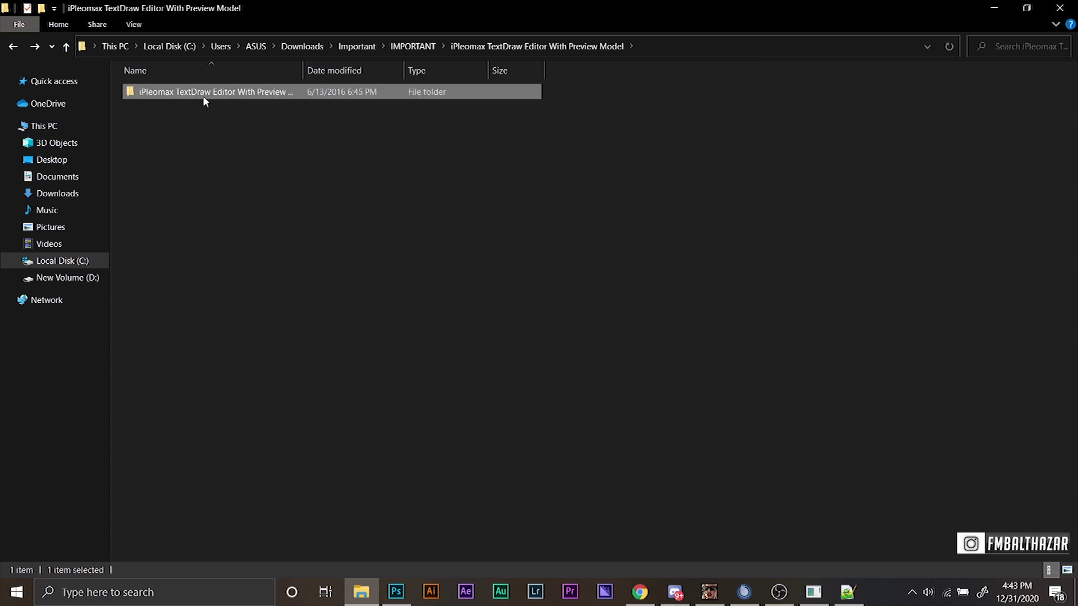
pyautogui.hotkey('alt', 'Up')
pyautogui.hotkey('alt', 'Up')
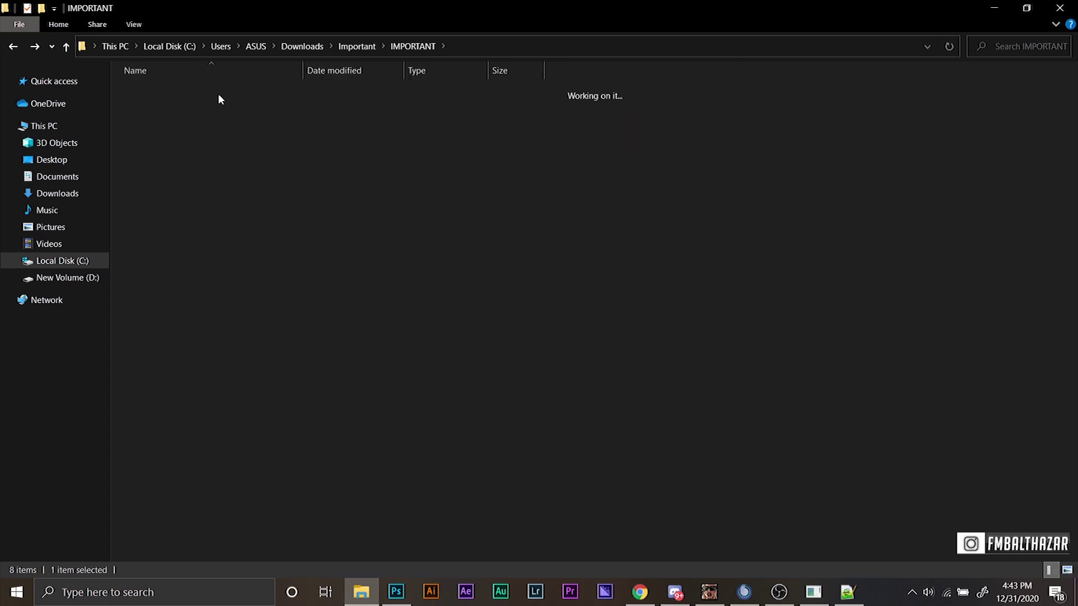
pyautogui.doubleClick(210, 106)
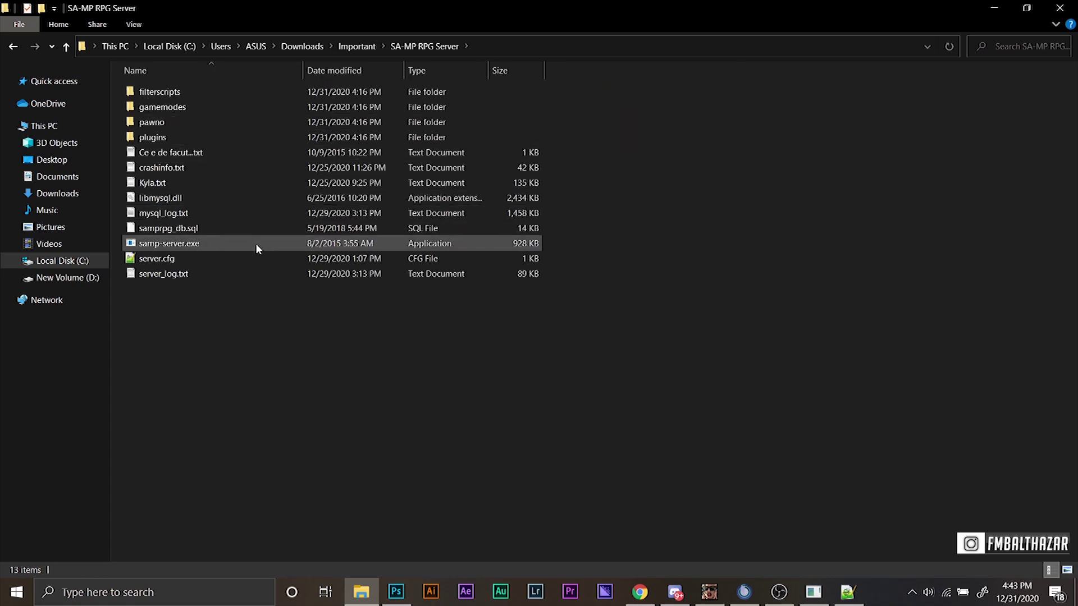
pyautogui.doubleClick(206, 124)
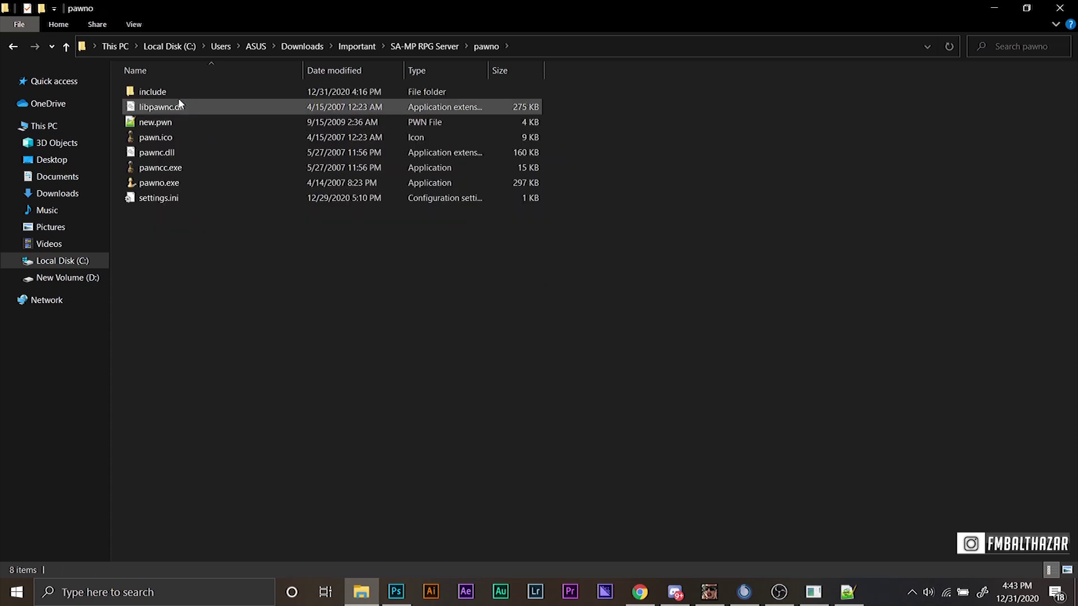
# Launch pawno.exe and open SA-MP RPG Server\gamemodes\RPG.pwn.
pyautogui.doubleClick(187, 184)
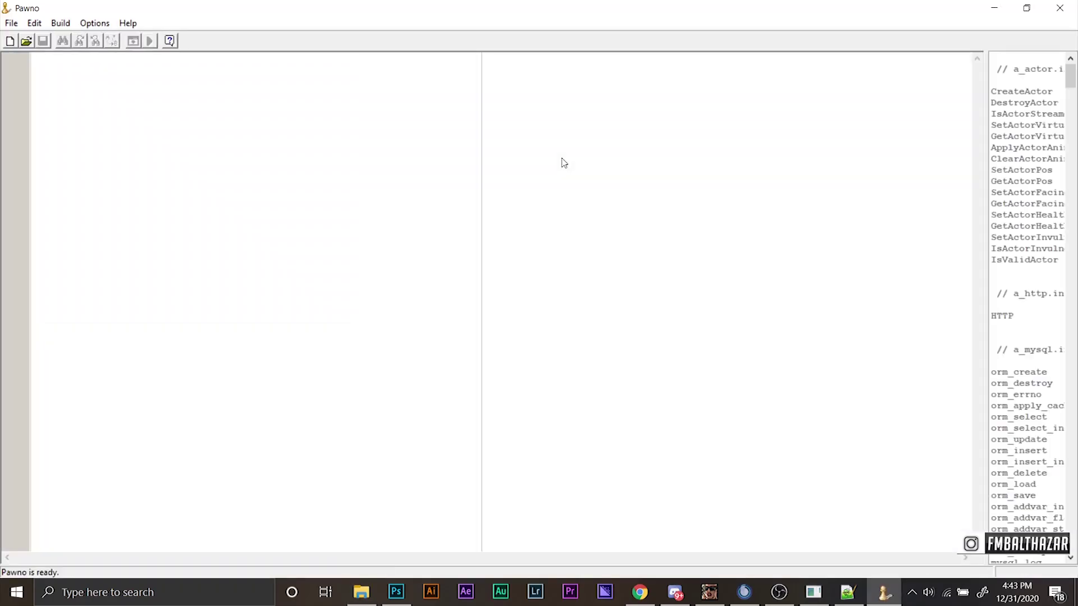
pyautogui.click(26, 41)
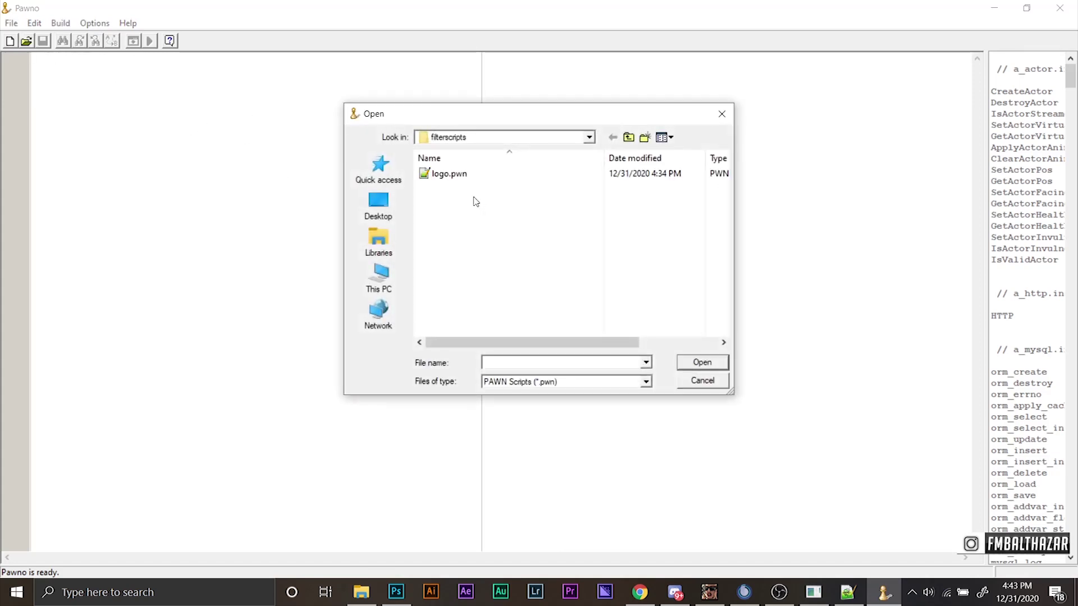
pyautogui.click(589, 138)
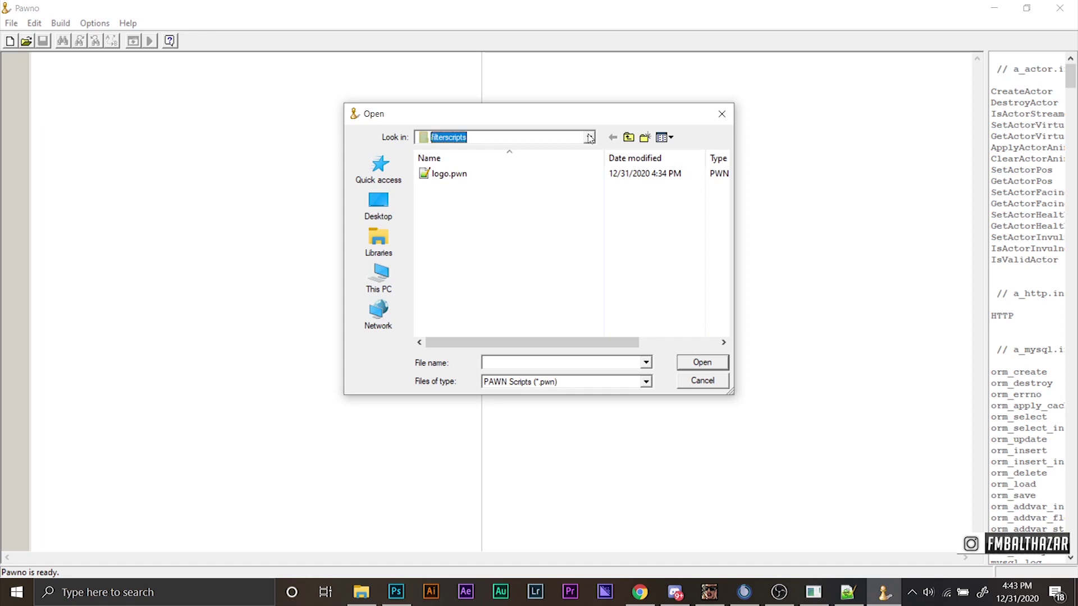
pyautogui.click(589, 137)
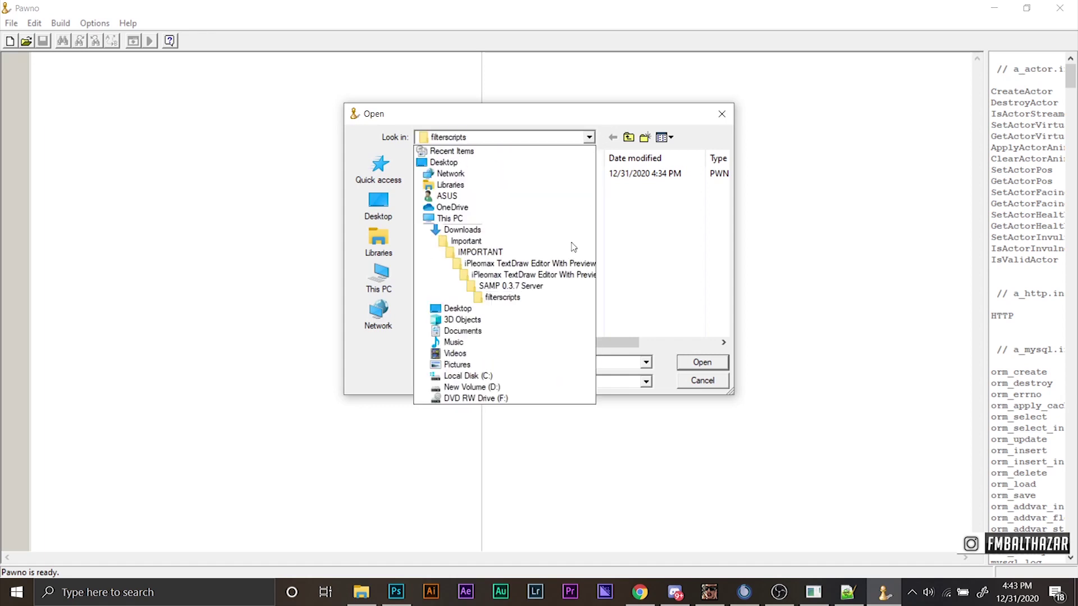
pyautogui.click(481, 252)
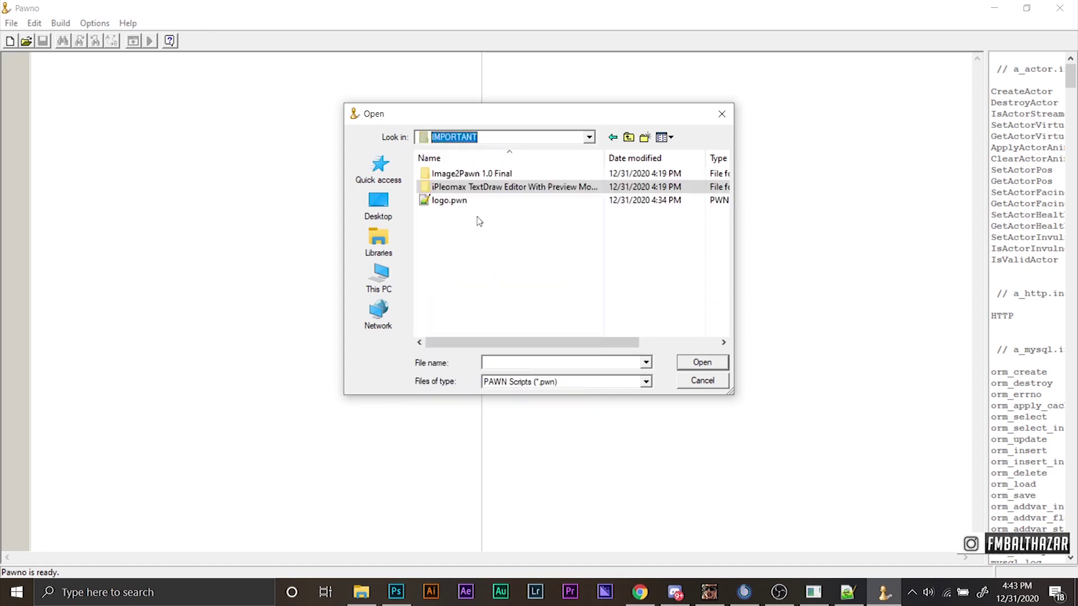
pyautogui.click(587, 137)
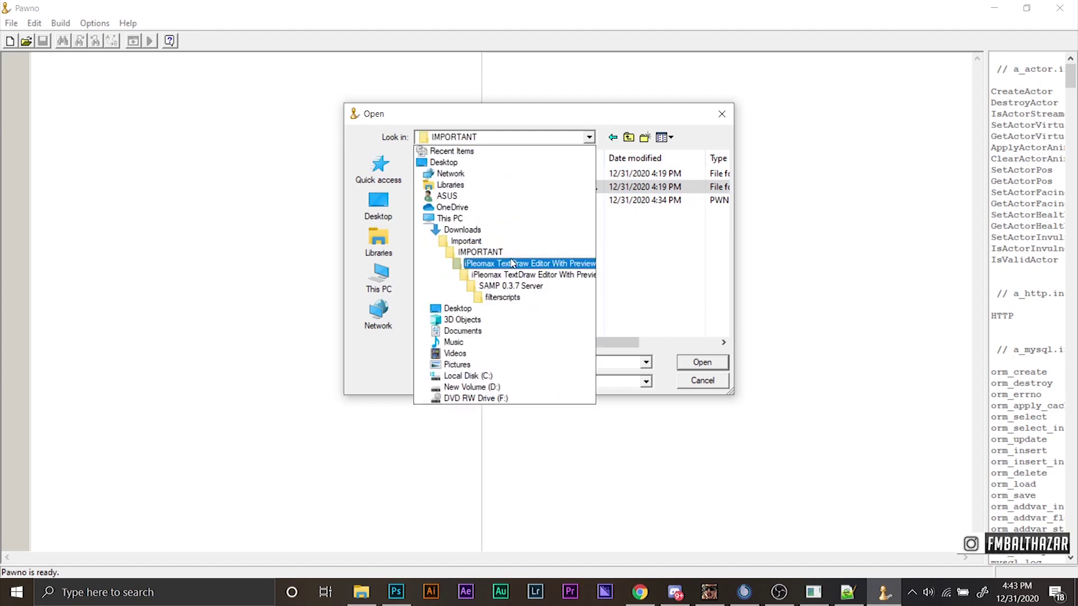
pyautogui.click(461, 237)
pyautogui.doubleClick(512, 193)
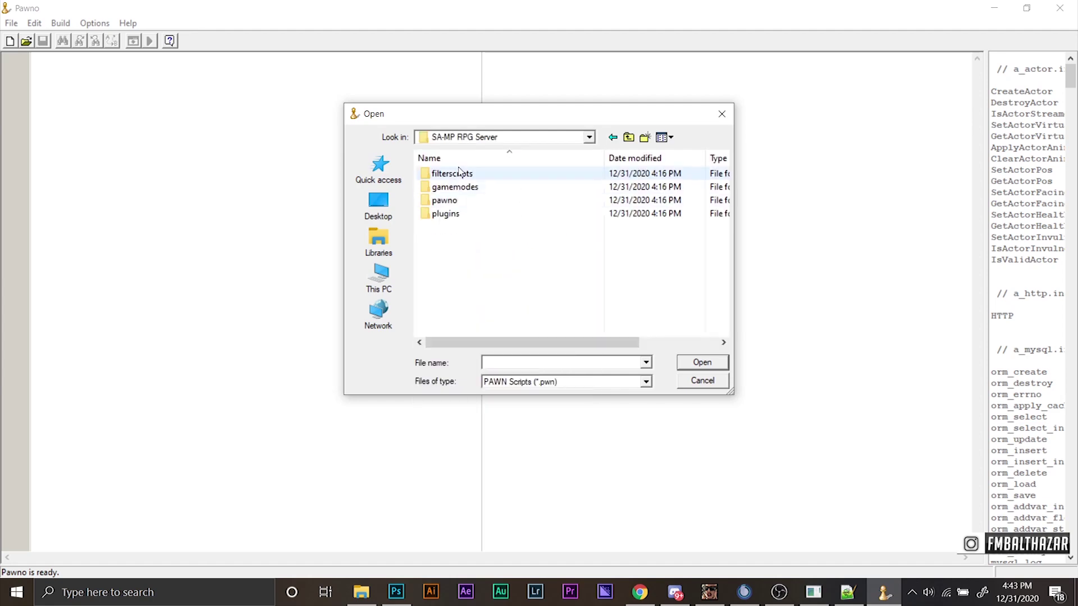
pyautogui.doubleClick(455, 186)
pyautogui.doubleClick(451, 174)
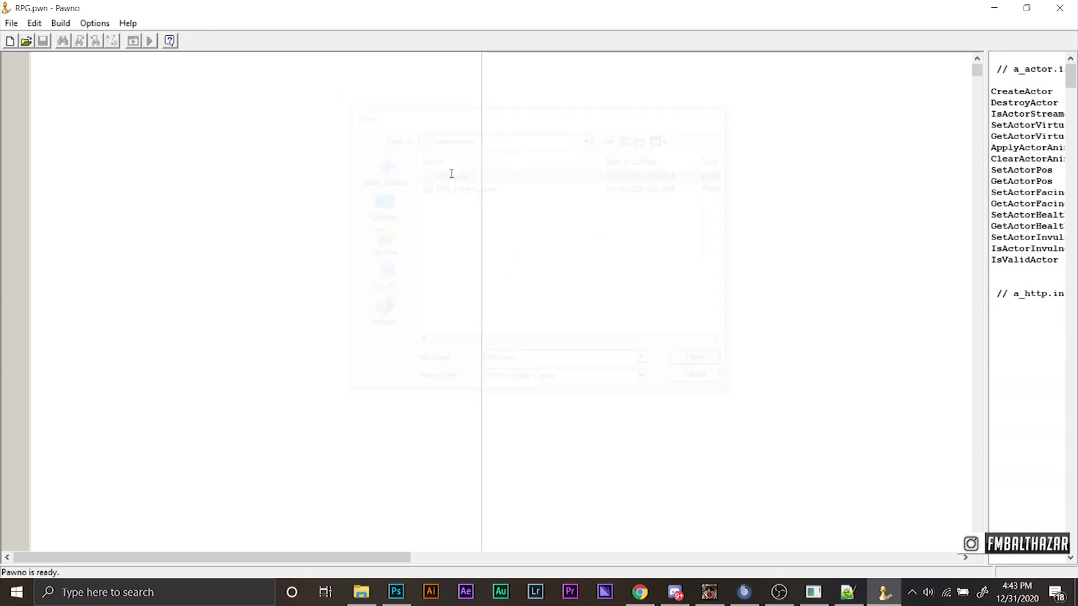
# Scroll RPG.pwn to the Textdraws[10] declaration on line 132.
pyautogui.scroll(-4, 462, 184)
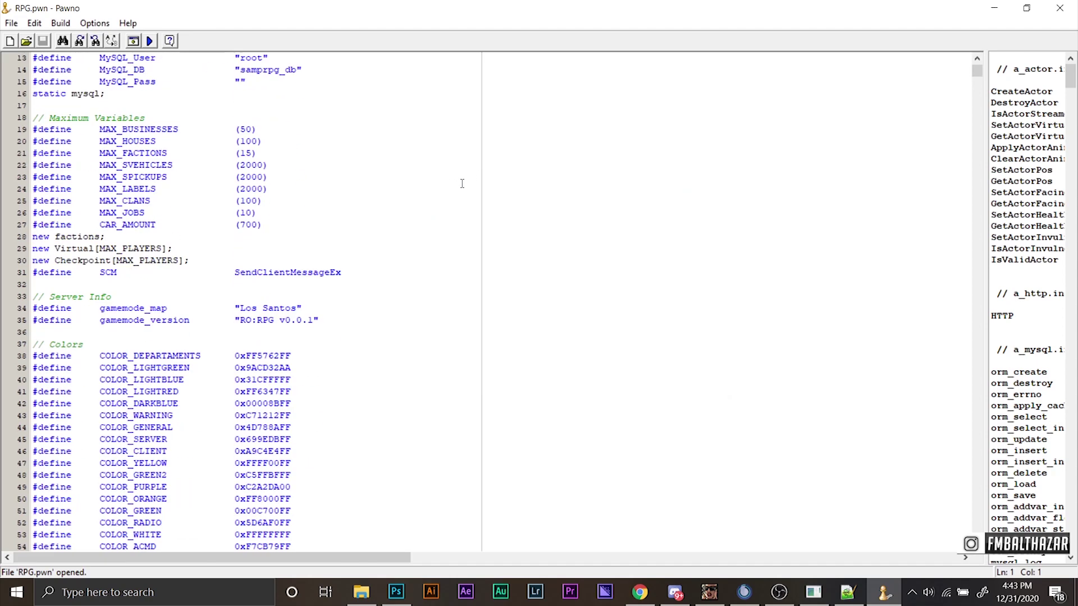
pyautogui.scroll(-3, 462, 183)
pyautogui.scroll(-3, 462, 184)
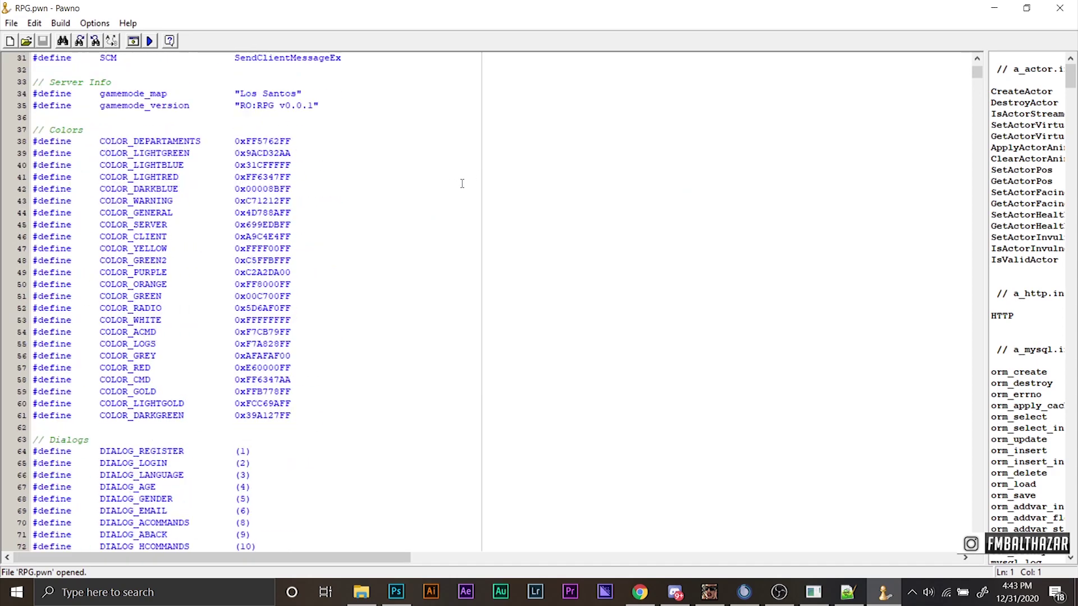
pyautogui.moveTo(977, 79); pyautogui.dragTo(979, 83)
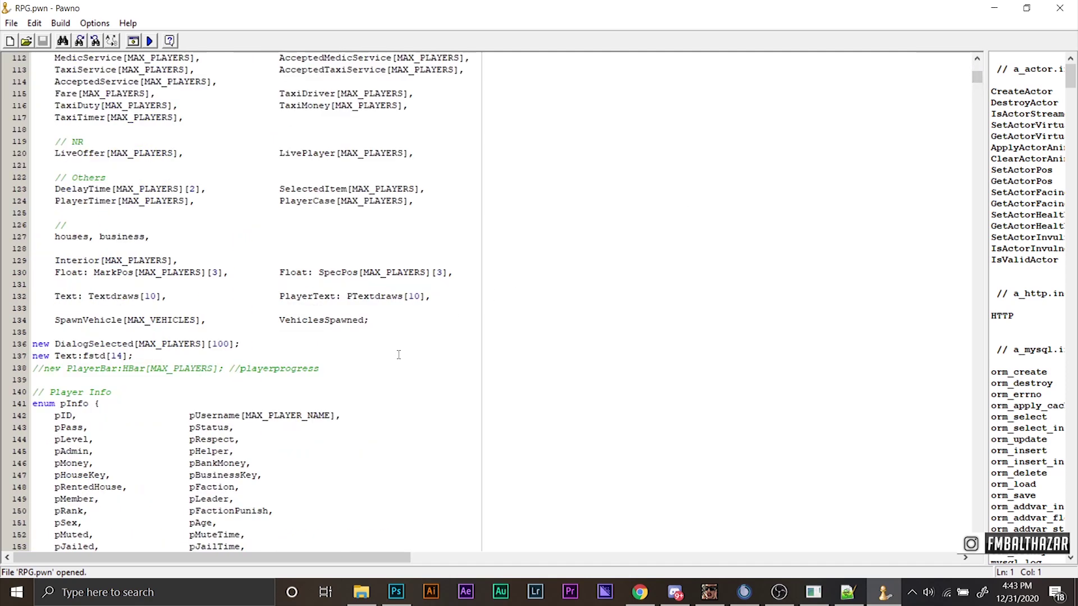
pyautogui.scroll(-4, 374, 352)
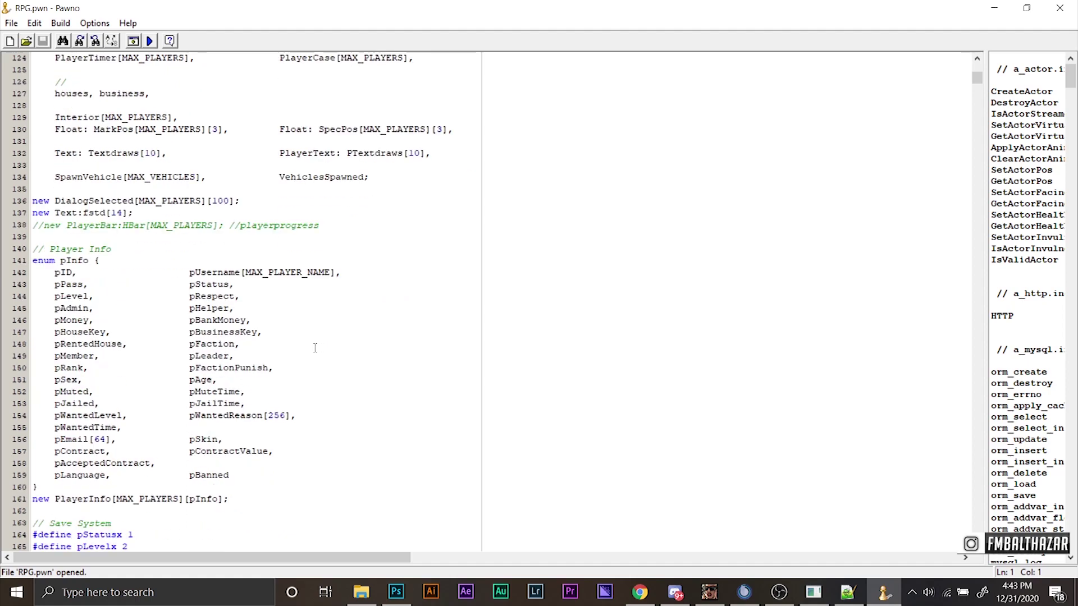
pyautogui.scroll(9, 315, 348)
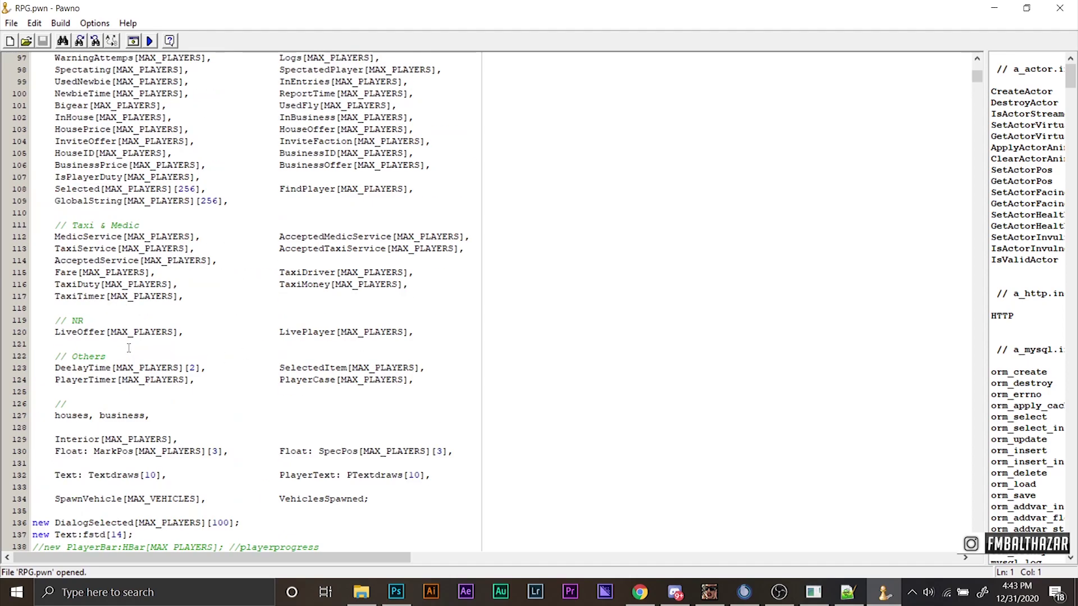
pyautogui.scroll(7, 129, 349)
pyautogui.scroll(5, 128, 348)
pyautogui.scroll(-20, 128, 348)
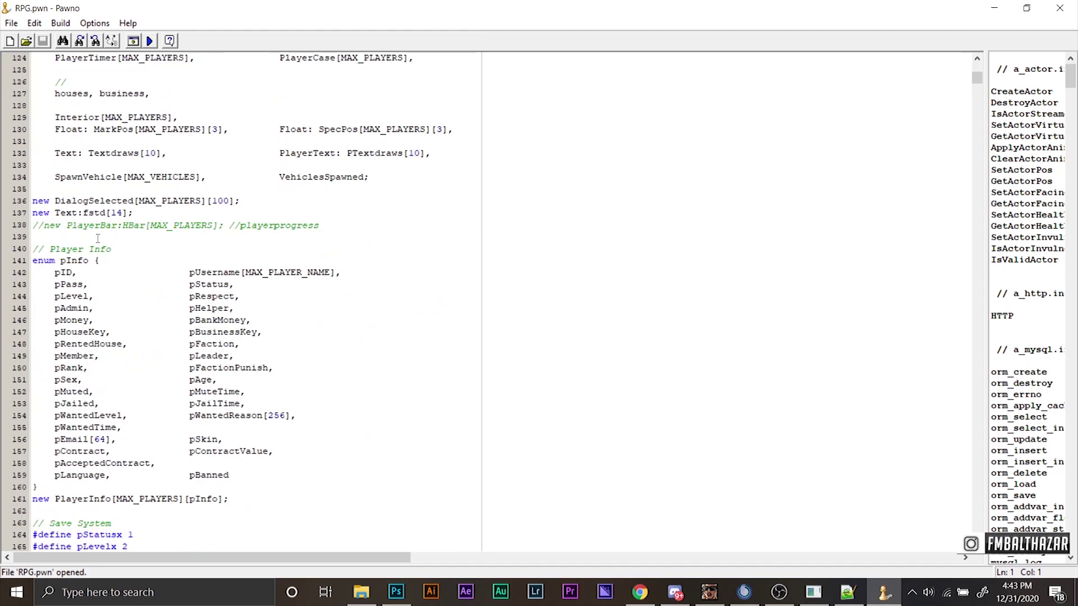
pyautogui.click(70, 153)
pyautogui.scroll(10, 61, 158)
pyautogui.scroll(-6, 78, 292)
# Select 'Text: Textdraws' on line 132 and switch to Notepad++ with TD_Teks.pwn.
pyautogui.click(57, 296)
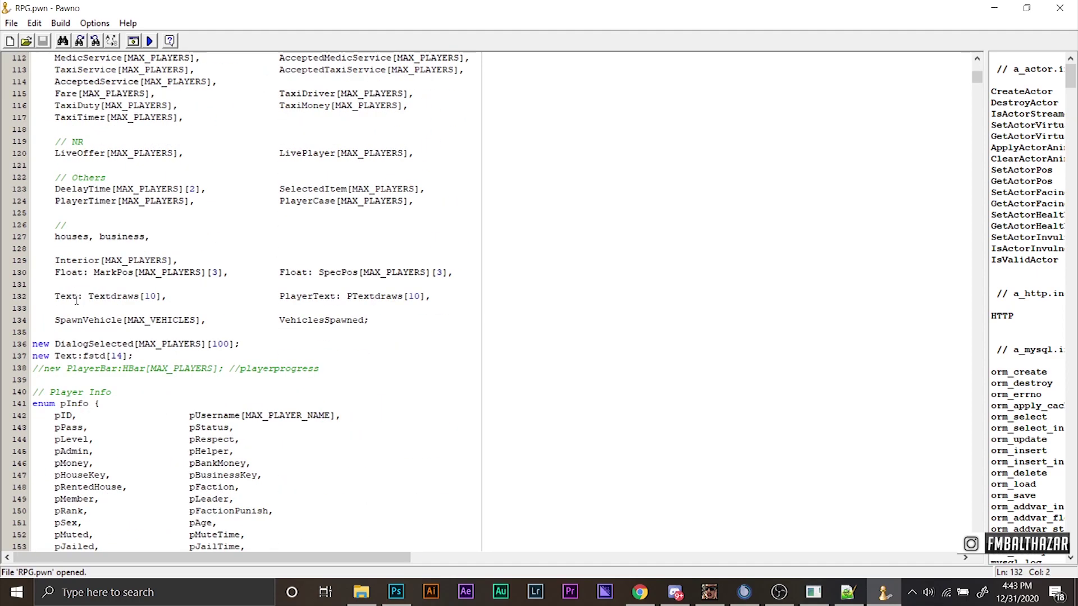
pyautogui.moveTo(55, 296); pyautogui.dragTo(163, 297)
pyautogui.hotkey('alt', 'Tab')
pyautogui.hotkey('alt', 'Tab')
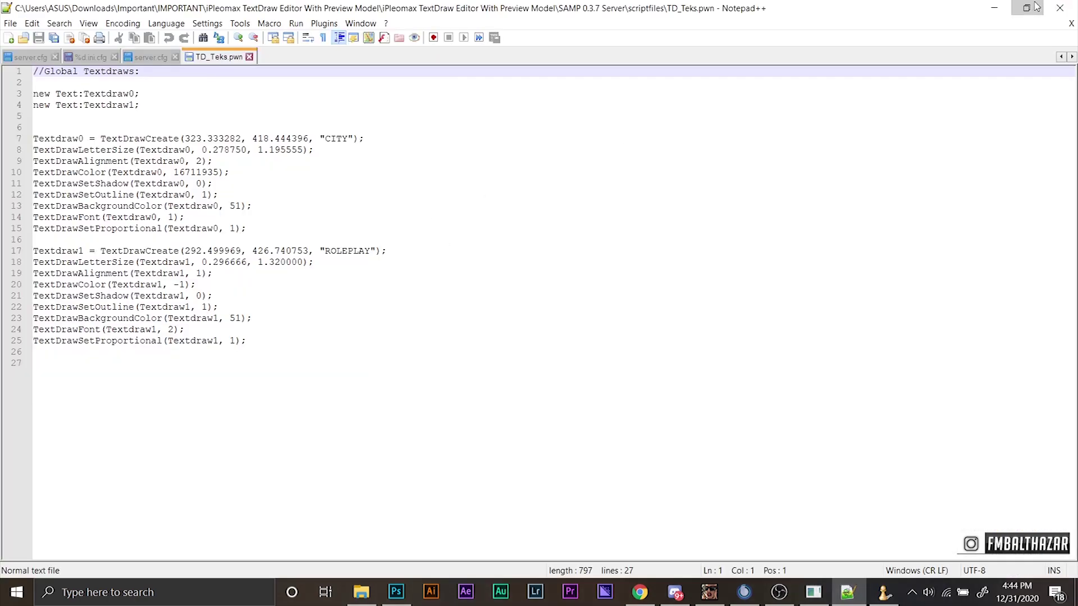
# Restore Notepad++ and start a Replace on Textdraw0 from line 7 of TD_Teks.pwn.
pyautogui.click(1037, 7)
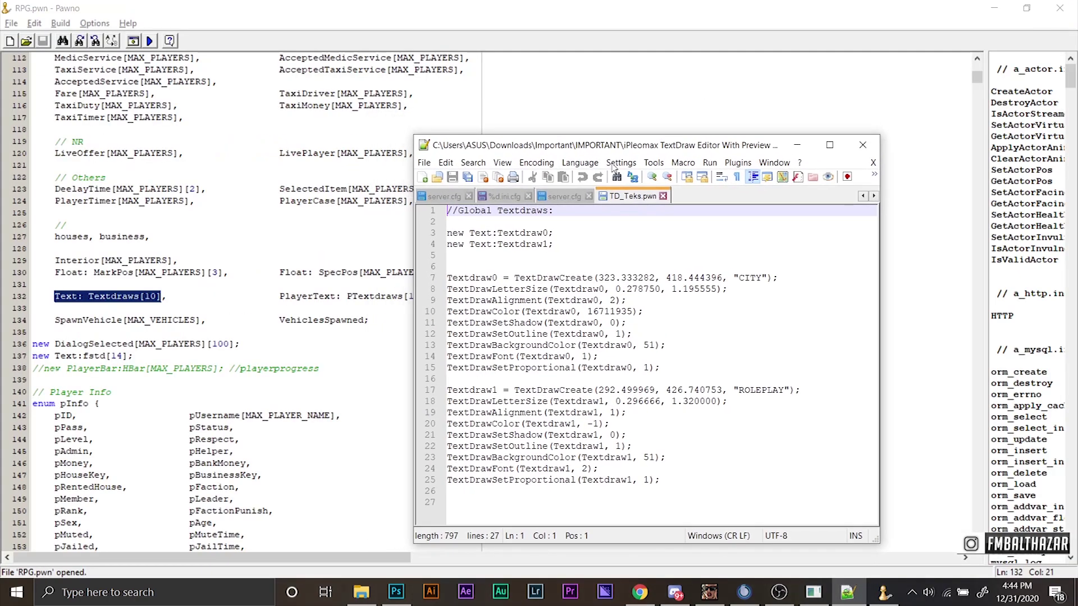
pyautogui.click(494, 278)
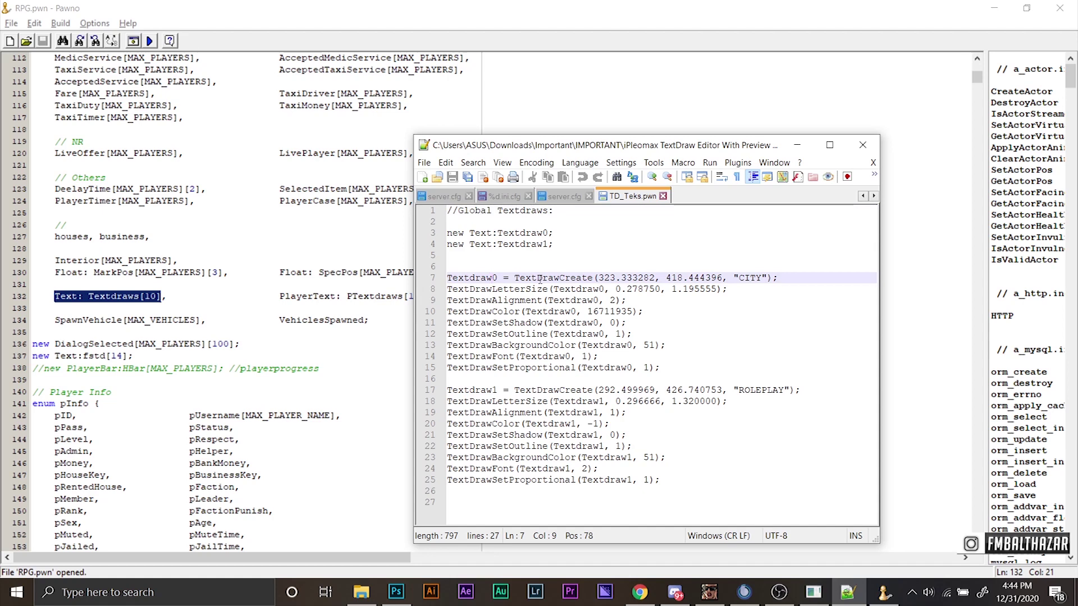
pyautogui.hotkey('ctrl', 'h')
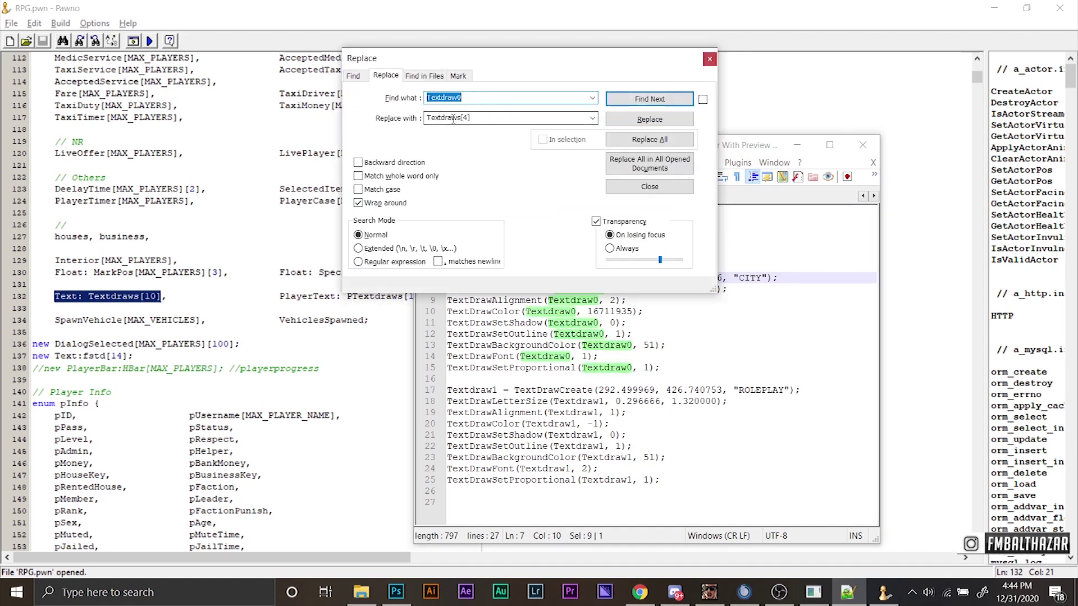
# Replace all Textdraw0 with Textdraws[5] in TD_Teks.pwn.
pyautogui.click(452, 120)
pyautogui.click(475, 119)
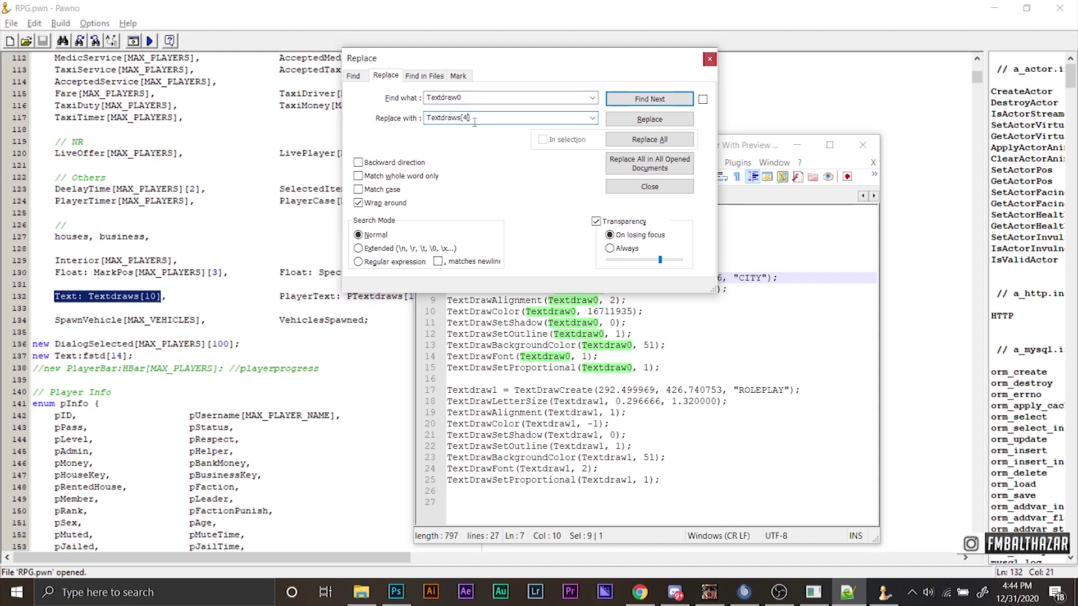
pyautogui.press('Left')
pyautogui.press('BackSpace')
pyautogui.write('5')
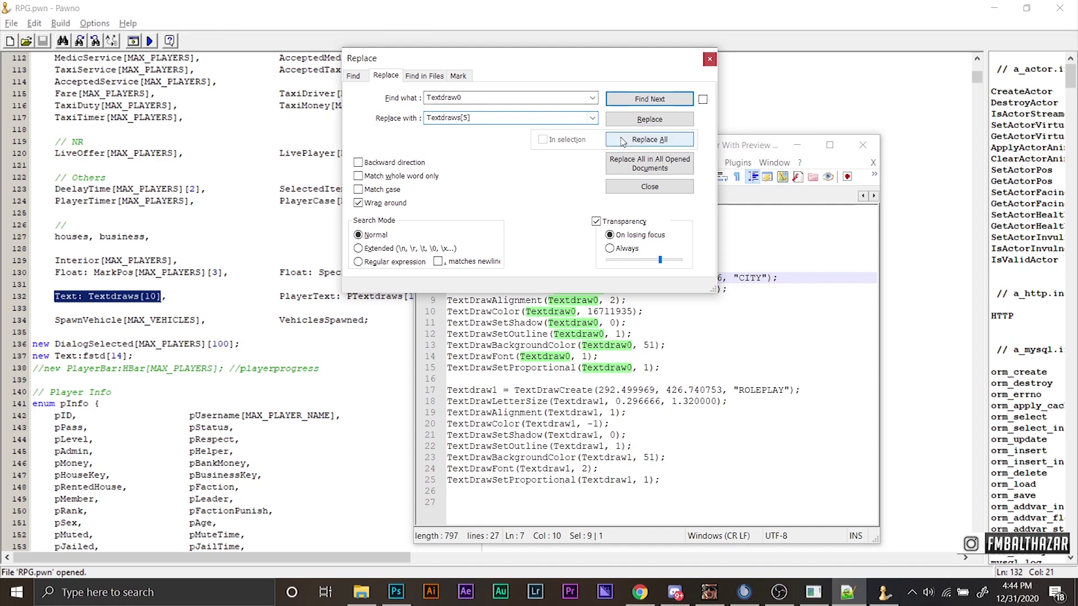
pyautogui.click(622, 140)
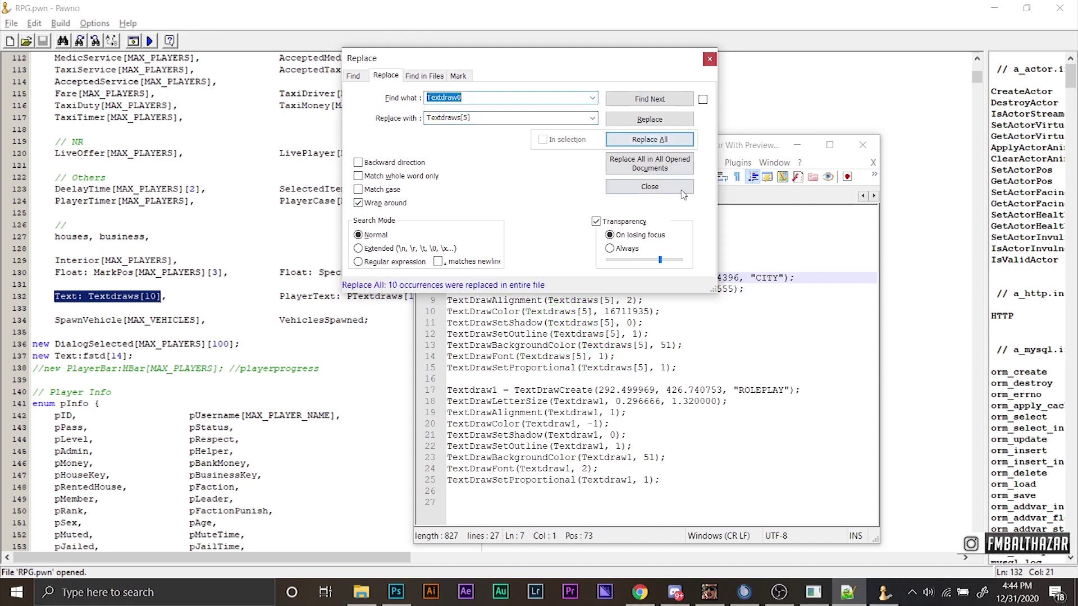
# Replace all Textdraw1 with Textdraws[6].
pyautogui.click(463, 97)
pyautogui.write('1')
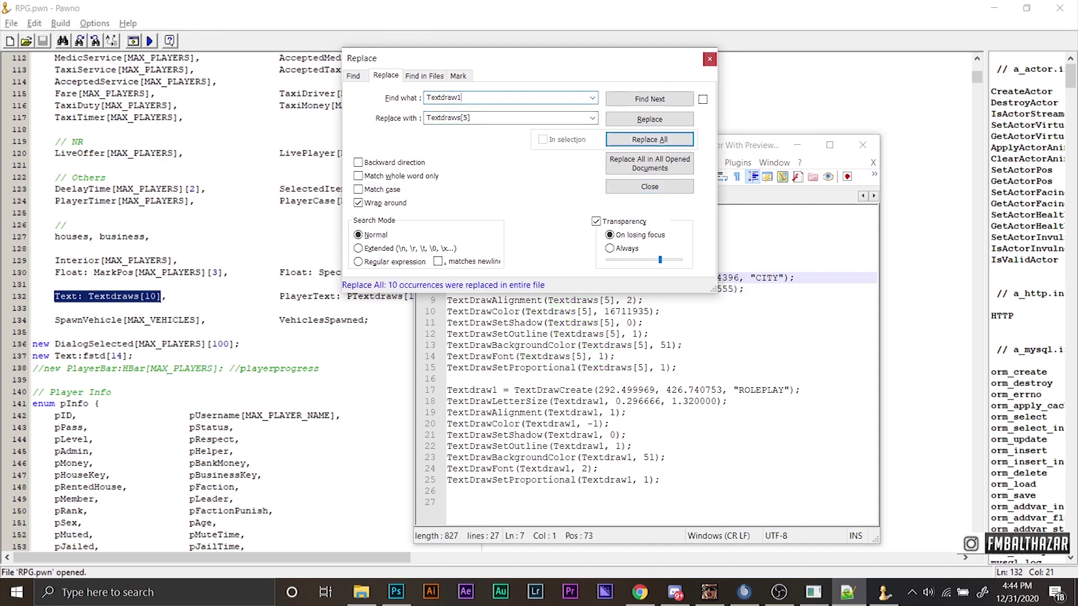
pyautogui.press('Tab')
pyautogui.click(483, 119)
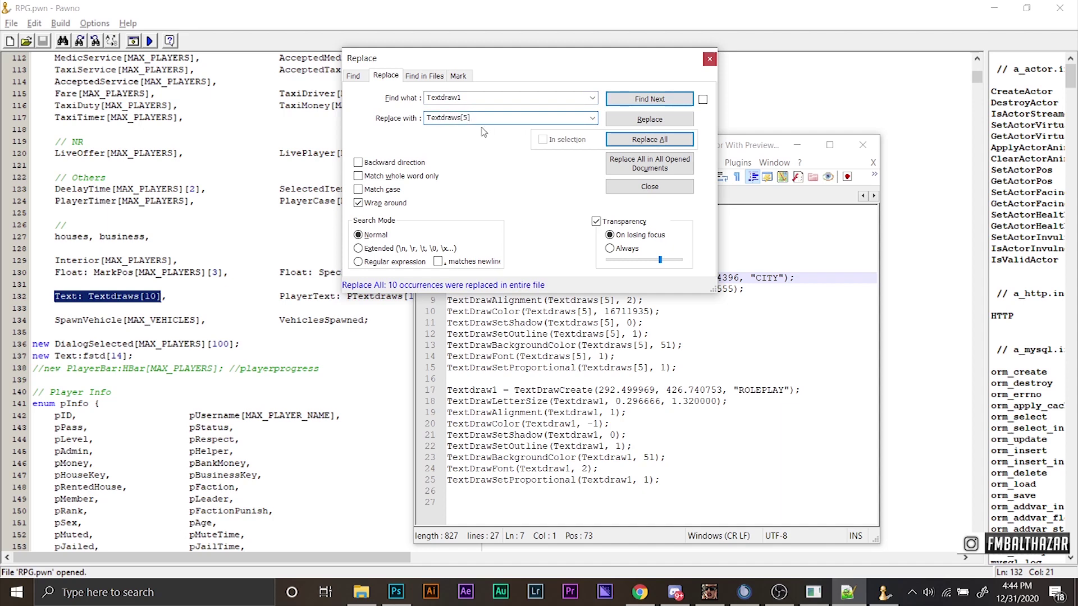
pyautogui.press('Left')
pyautogui.press('BackSpace')
pyautogui.write('6')
pyautogui.click(664, 141)
# Close the Replace dialog, minimize Notepad++ and return to RPG.pwn in Pawno.
pyautogui.click(709, 59)
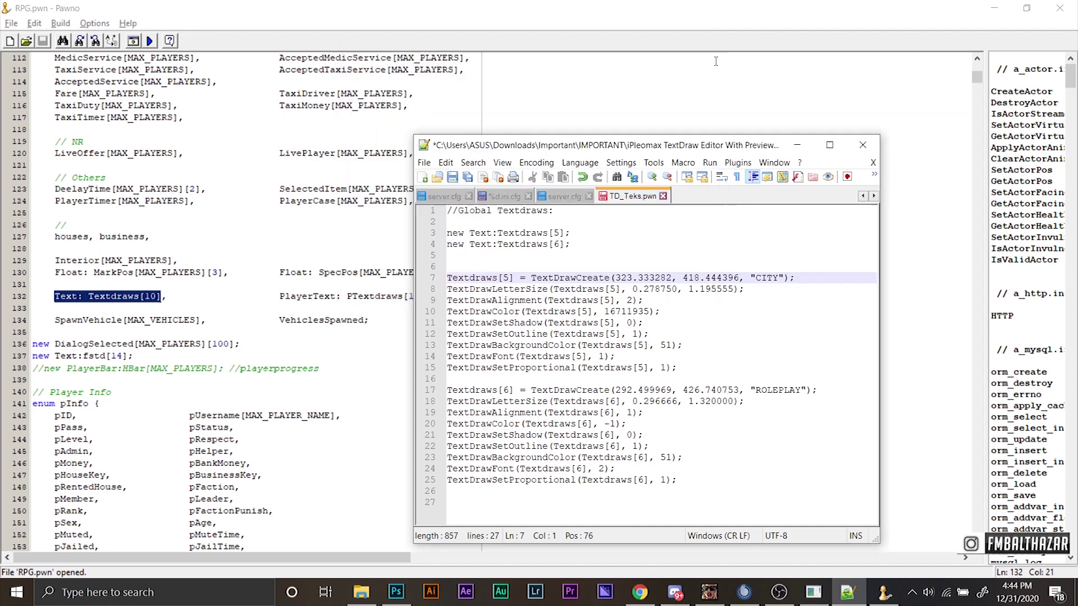
pyautogui.click(800, 147)
pyautogui.click(151, 296)
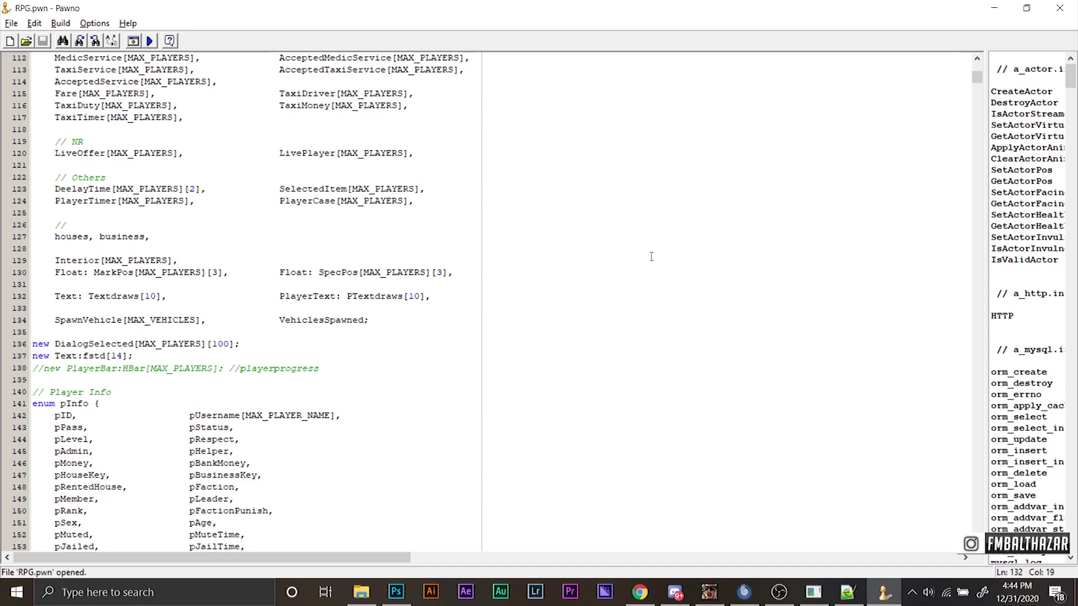
# Search RPG.pwn for 'onplayerconnect' to jump to the OnPlayerConnect callback.
pyautogui.scroll(-10, 653, 256)
pyautogui.hotkey('ctrl', 'f')
pyautogui.write('onplayerconnect')
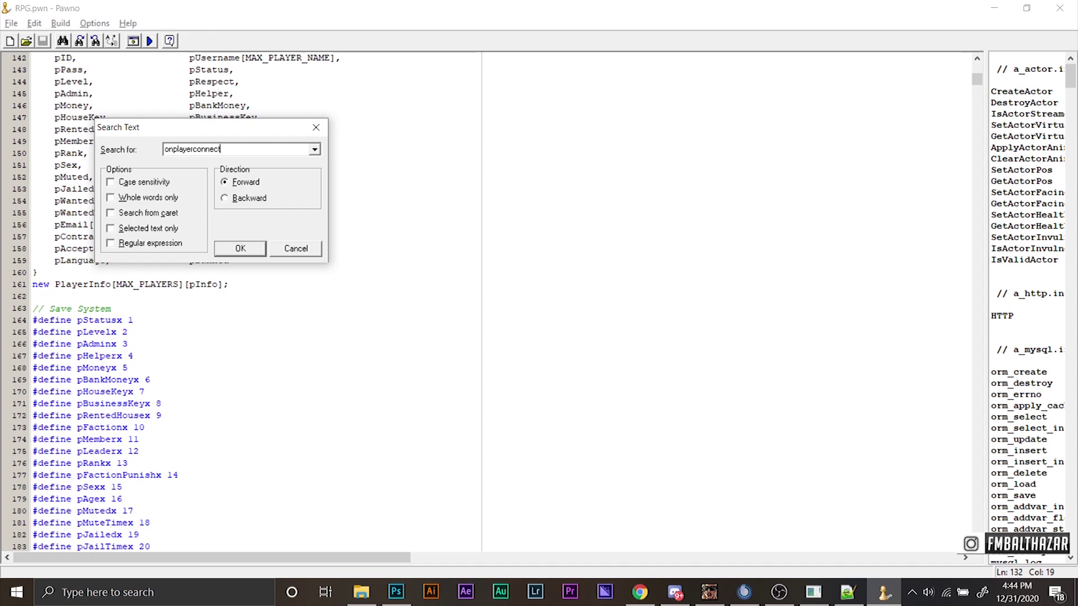
pyautogui.press('Return')
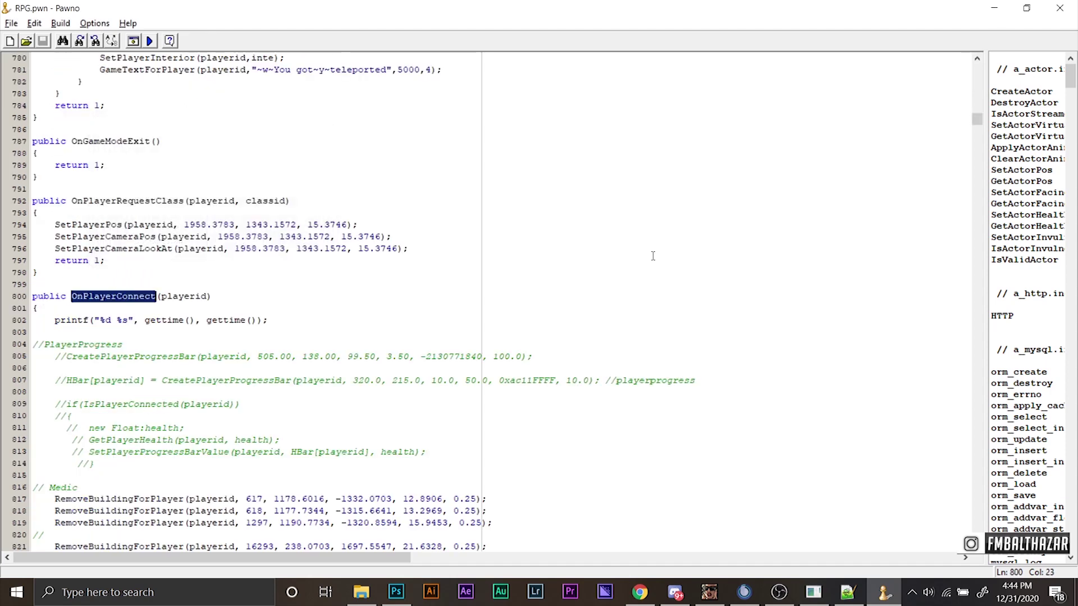
pyautogui.click(377, 339)
# Insert a blank line after the Textdraws[4] show call on line 835, then return to TD_Teks.pwn.
pyautogui.scroll(-4, 253, 349)
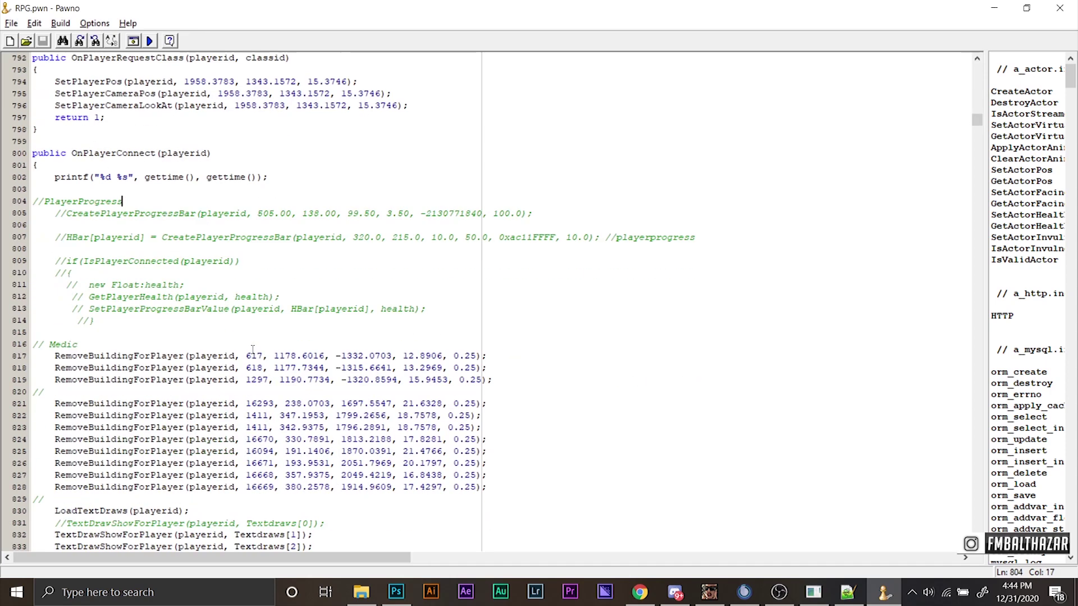
pyautogui.scroll(-2, 101, 303)
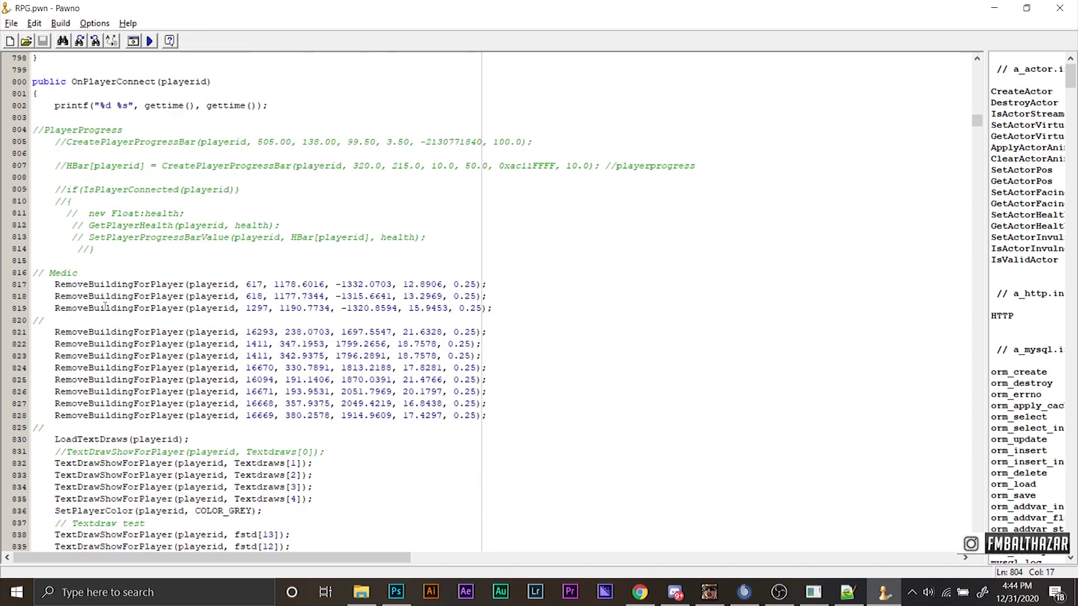
pyautogui.scroll(-8, 105, 306)
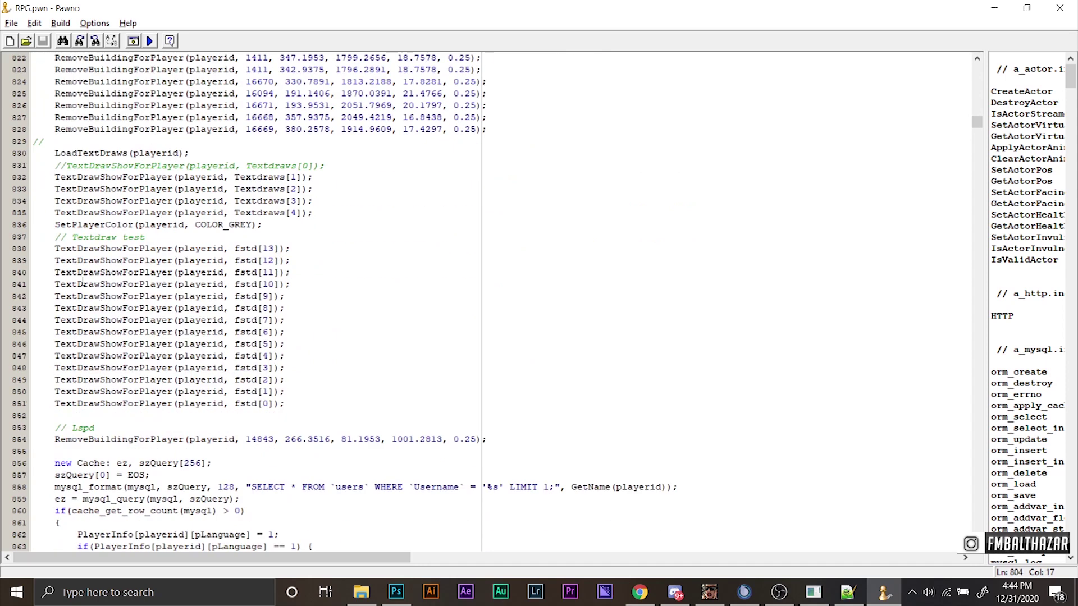
pyautogui.scroll(2, 68, 240)
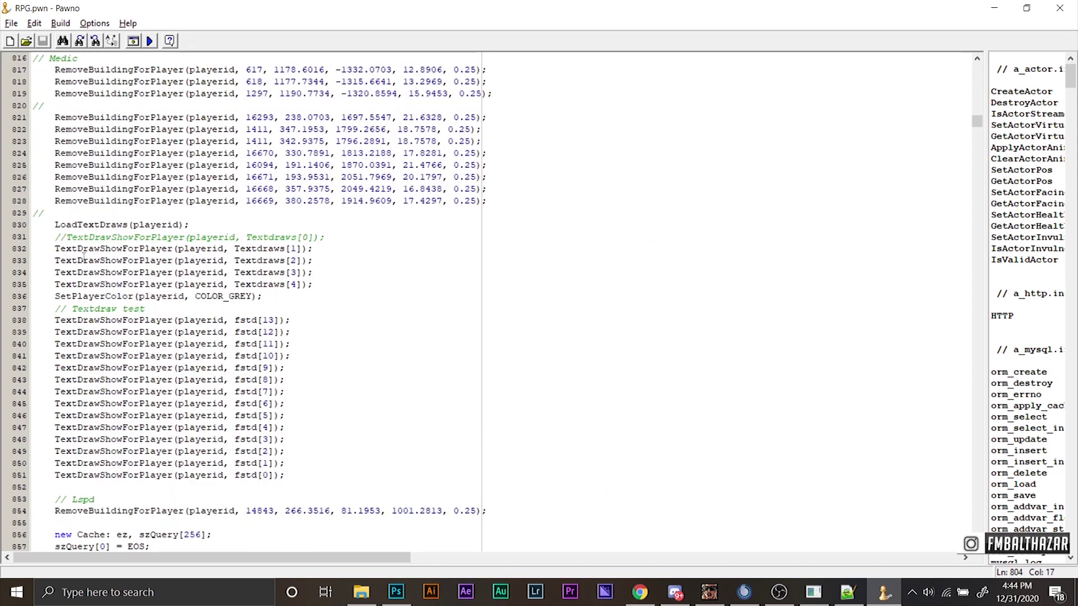
pyautogui.click(321, 283)
pyautogui.press('Return')
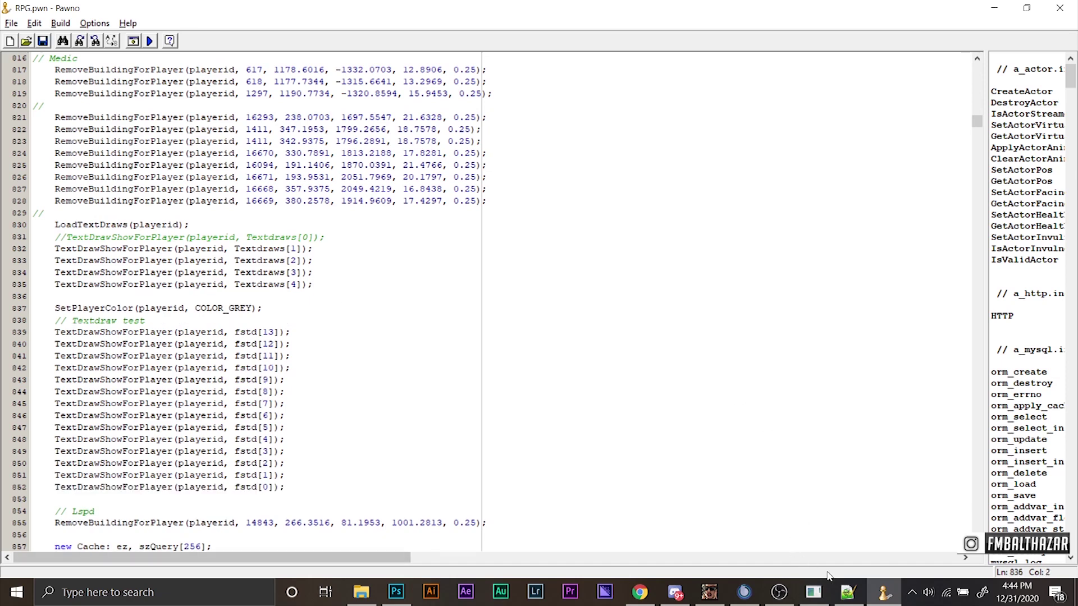
pyautogui.click(848, 592)
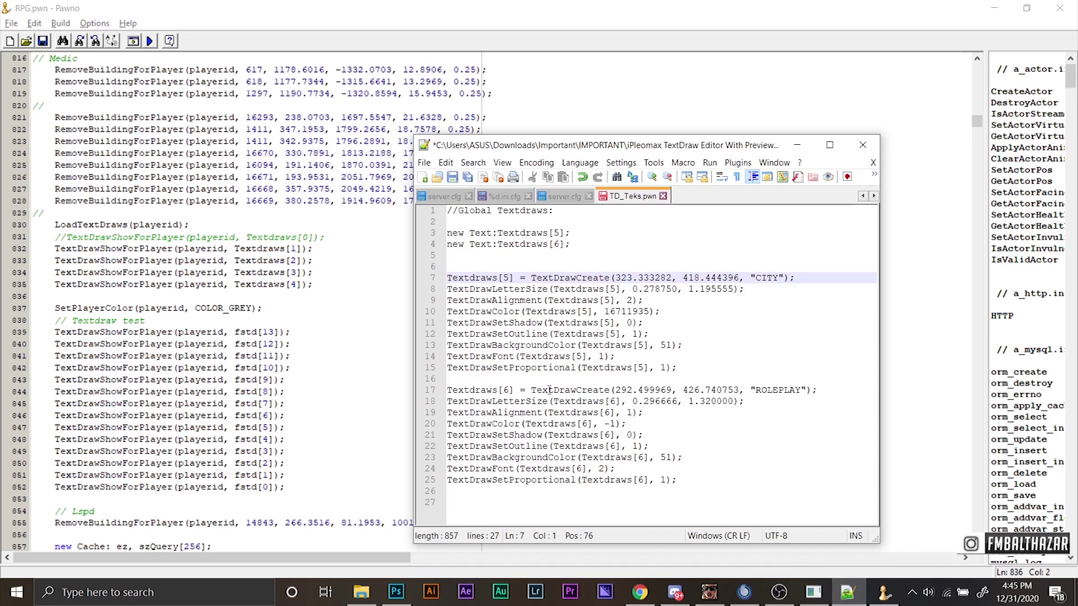
# Copy the TextDrawShowForPlayer Textdraws[4] line on line 835.
pyautogui.click(797, 145)
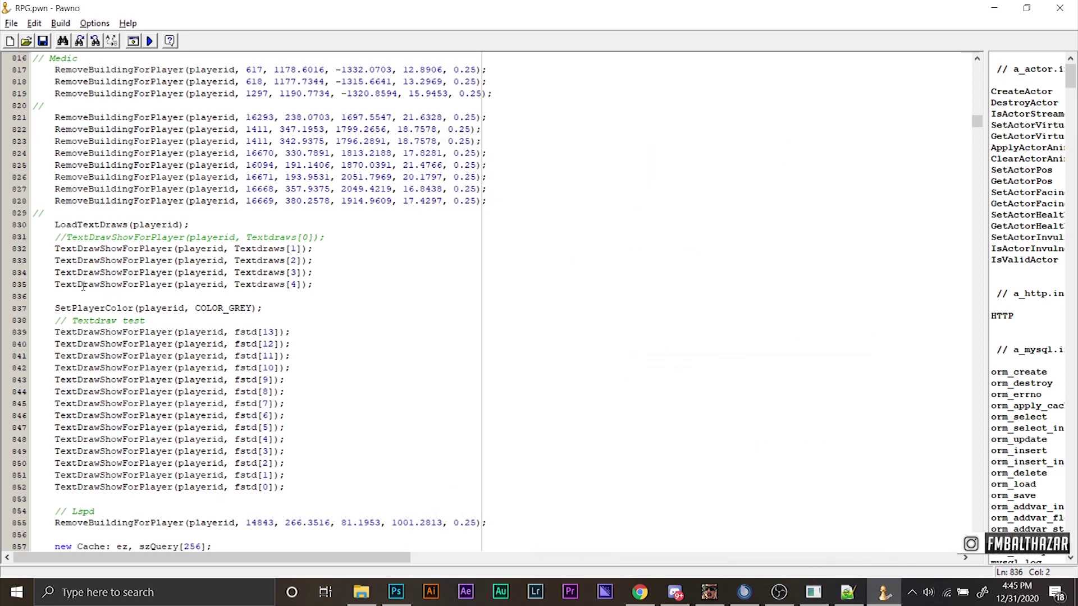
pyautogui.moveTo(50, 283); pyautogui.dragTo(314, 288)
pyautogui.click(313, 288)
pyautogui.moveTo(55, 285); pyautogui.dragTo(313, 286)
pyautogui.click(314, 286)
pyautogui.moveTo(56, 286); pyautogui.dragTo(312, 286)
pyautogui.click(315, 287)
pyautogui.moveTo(128, 285); pyautogui.dragTo(55, 282)
pyautogui.hotkey('ctrl', 'c')
pyautogui.click(305, 284)
# Paste the show call onto line 836 and change its index to Textdraws[5].
pyautogui.click(80, 292)
pyautogui.hotkey('ctrl', 'v')
pyautogui.click(297, 297)
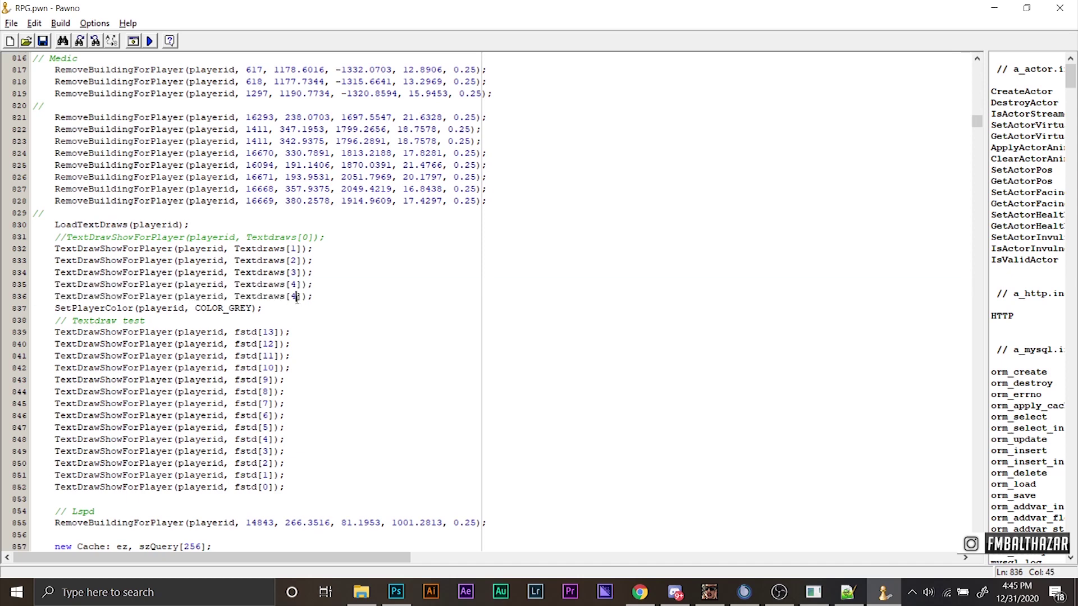
pyautogui.press('BackSpace')
pyautogui.write('5')
pyautogui.click(353, 299)
# Add another copy on line 837 showing Textdraws[6].
pyautogui.press('Return')
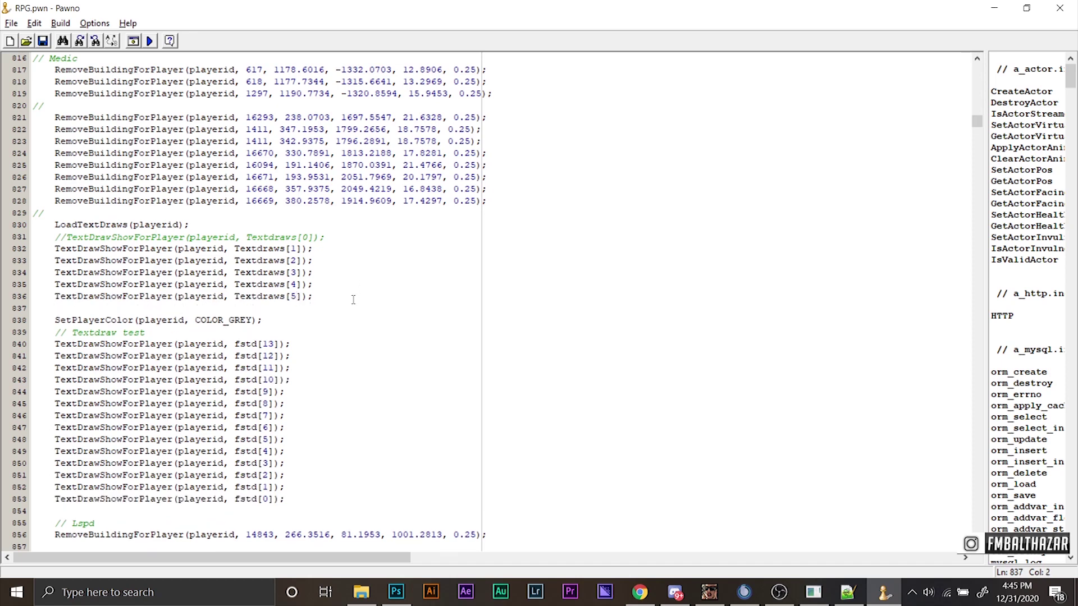
pyautogui.hotkey('ctrl', 'v')
pyautogui.press('Left')
pyautogui.press('Left')
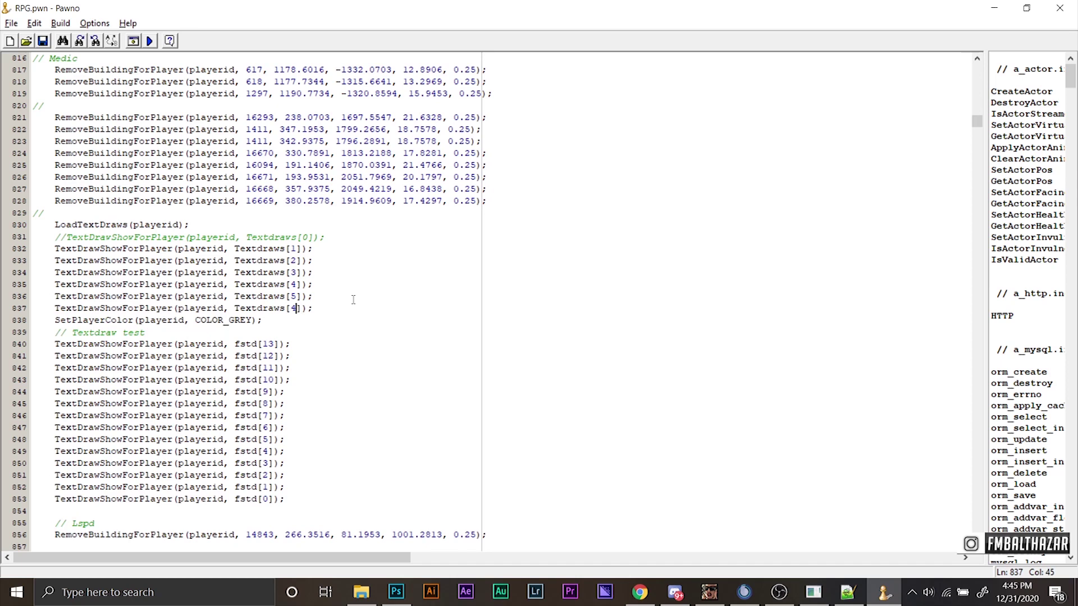
pyautogui.press('BackSpace')
pyautogui.write('6')
# Add blank lines after the ROLEPLAY Textdraws[4] definition block in OnGameModeInit.
pyautogui.scroll(15, 119, 273)
pyautogui.scroll(19, 119, 273)
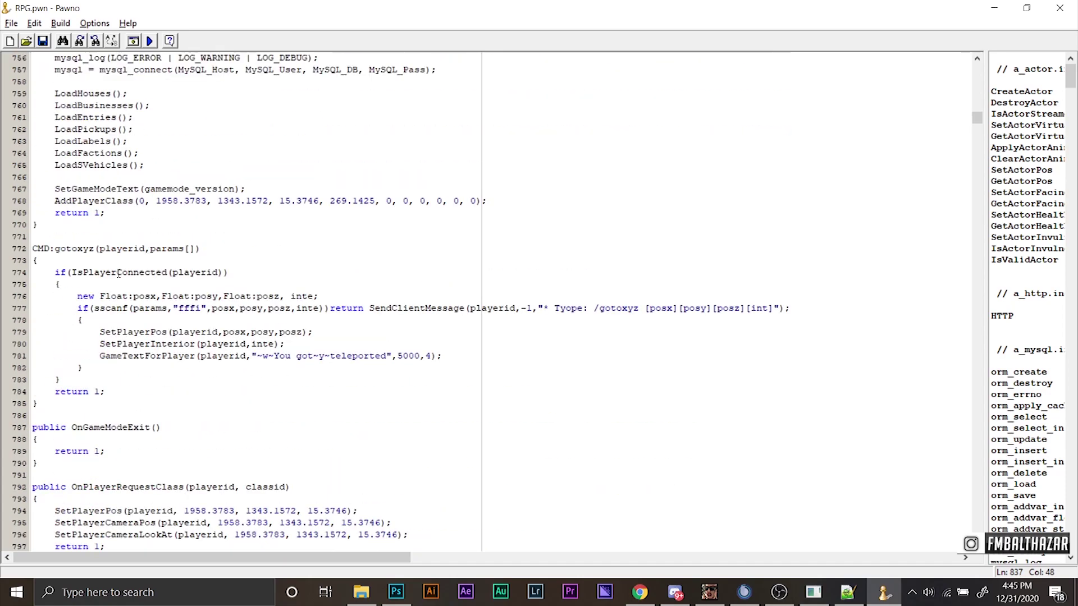
pyautogui.scroll(20, 119, 274)
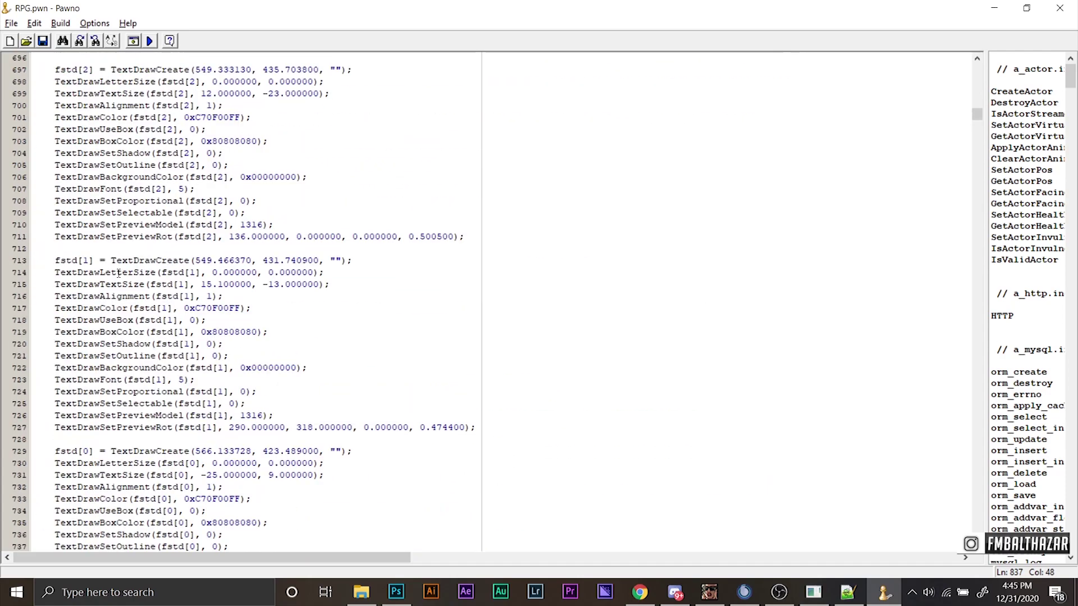
pyautogui.scroll(20, 118, 273)
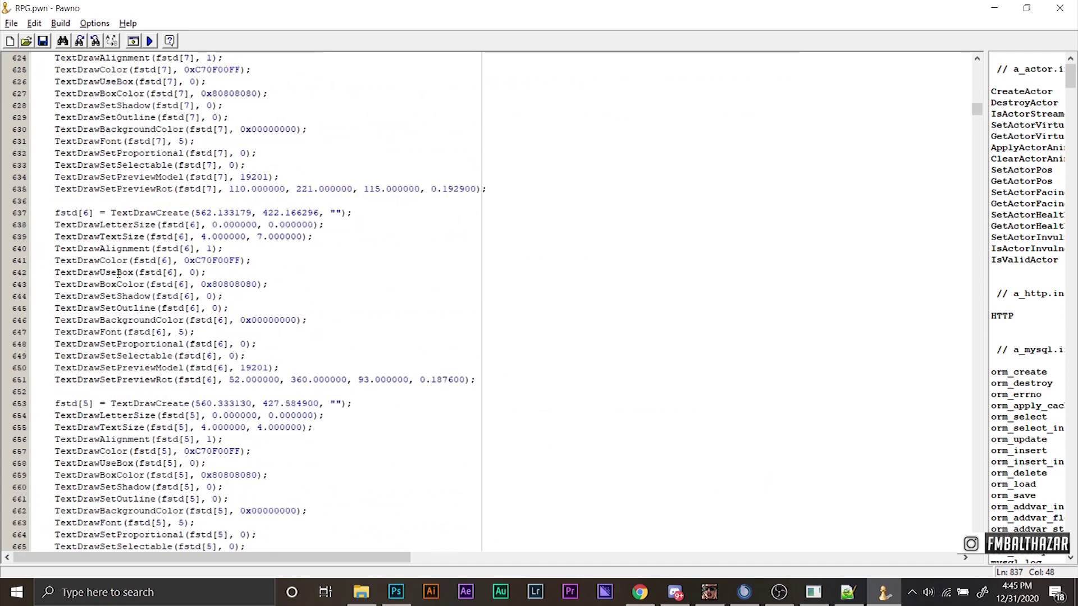
pyautogui.scroll(20, 118, 273)
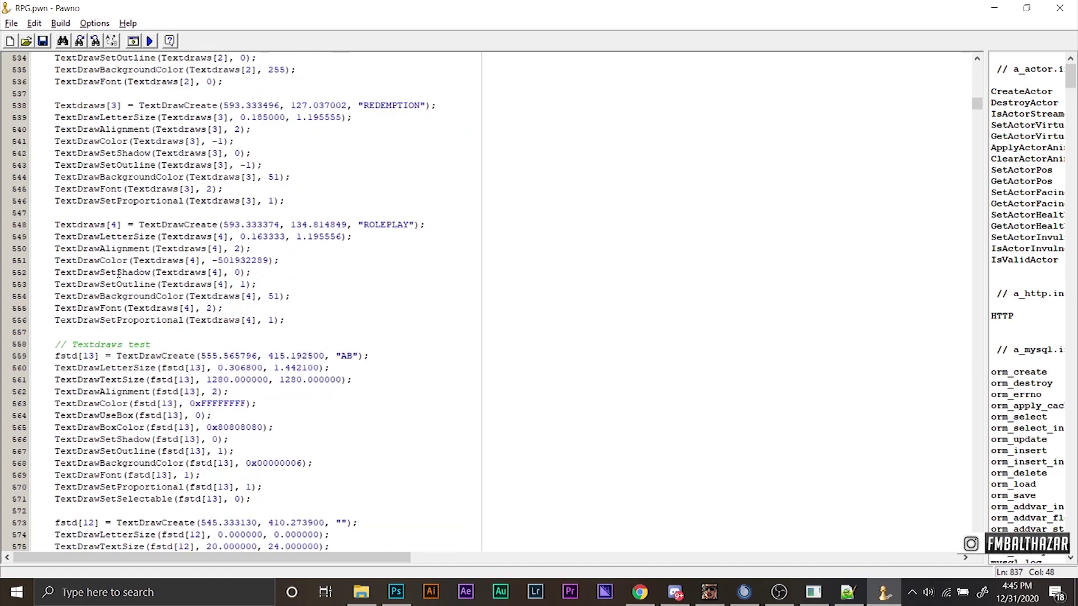
pyautogui.scroll(20, 119, 273)
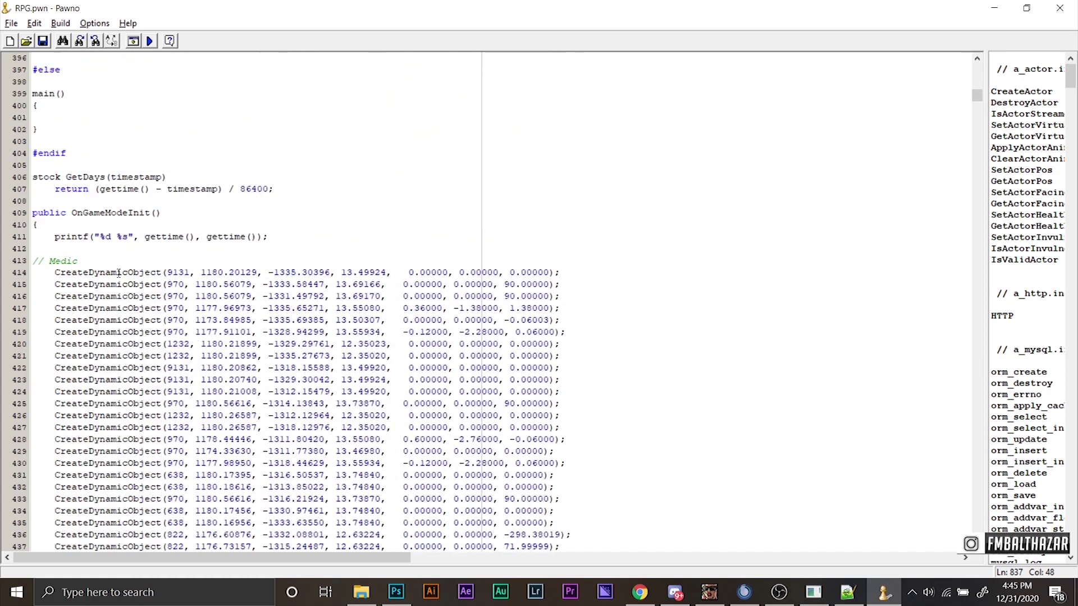
pyautogui.scroll(-20, 114, 418)
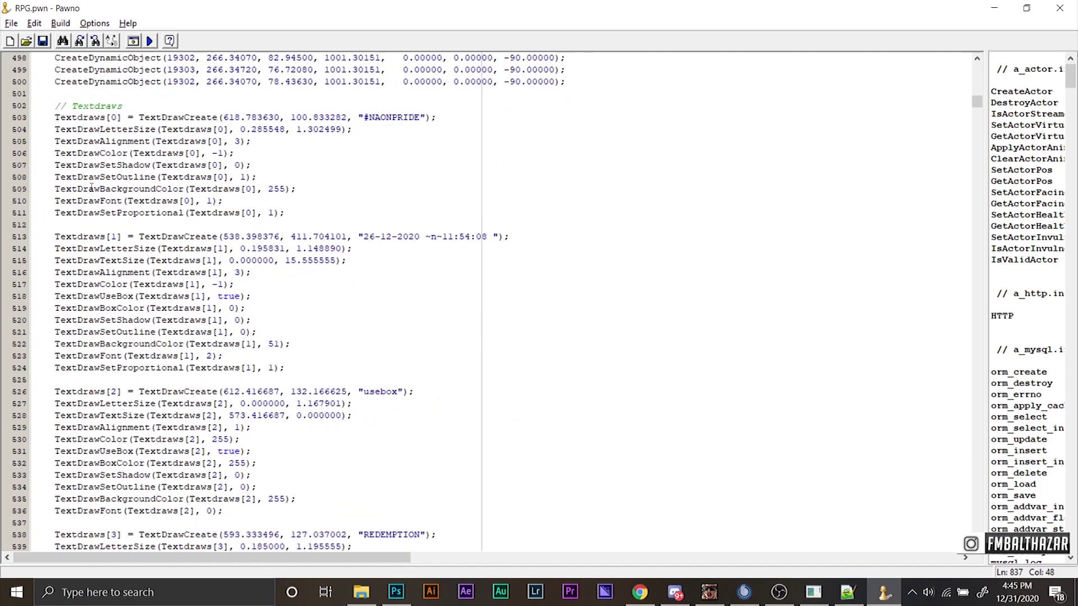
pyautogui.scroll(-12, 188, 247)
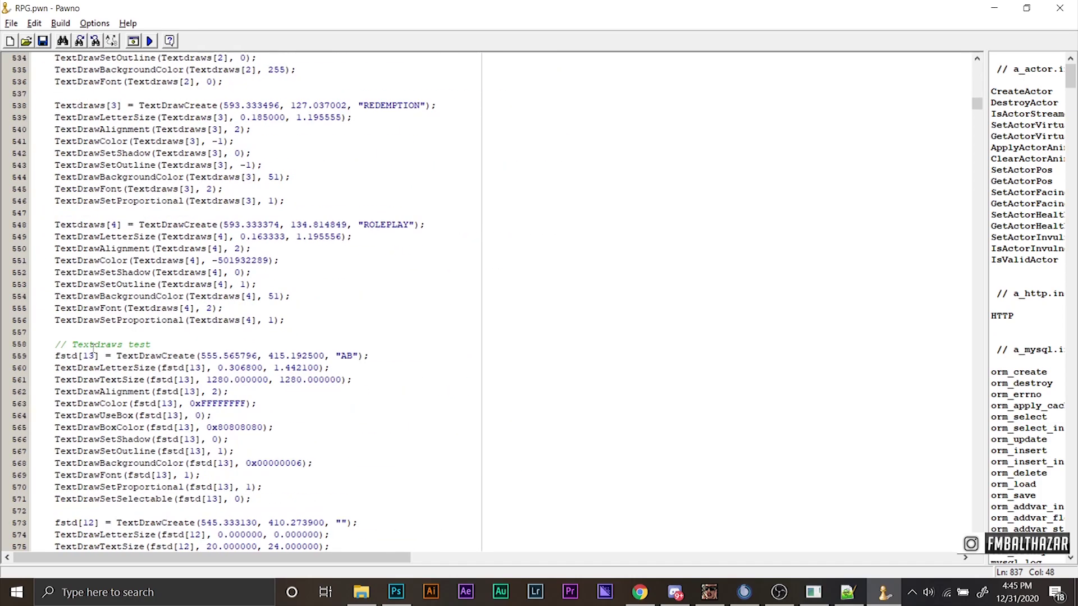
pyautogui.click(307, 320)
pyautogui.press('Return')
pyautogui.press('Return')
pyautogui.hotkey('alt', 'Tab')
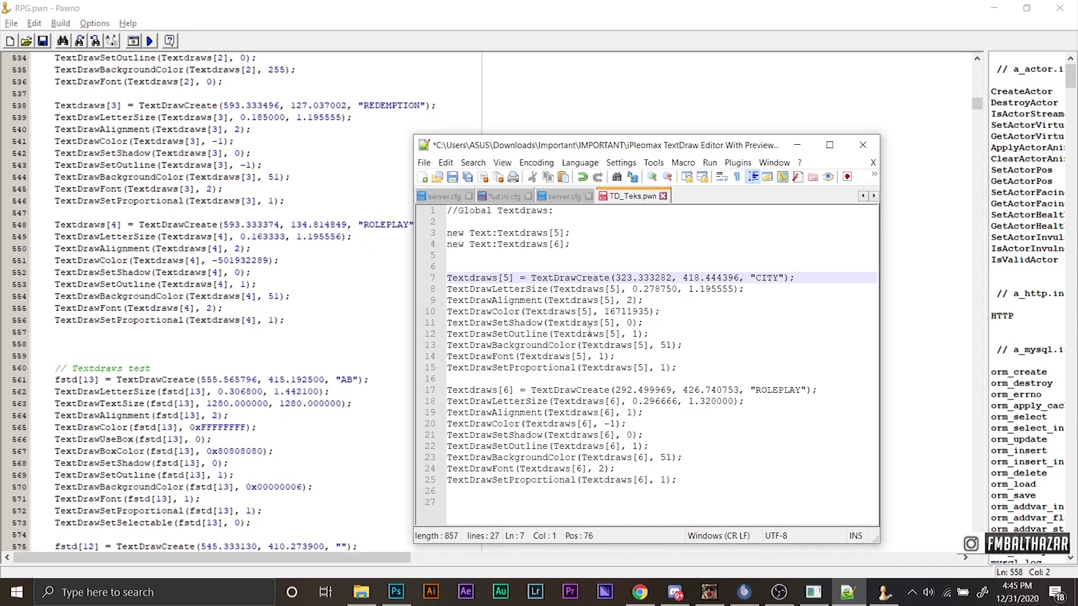
# Copy the Textdraws[5] CITY and Textdraws[6] ROLEPLAY code from TD_Teks.pwn into RPG.pwn at line 558.
pyautogui.click(493, 277)
pyautogui.moveTo(447, 277); pyautogui.dragTo(703, 484)
pyautogui.hotkey('ctrl', 'c')
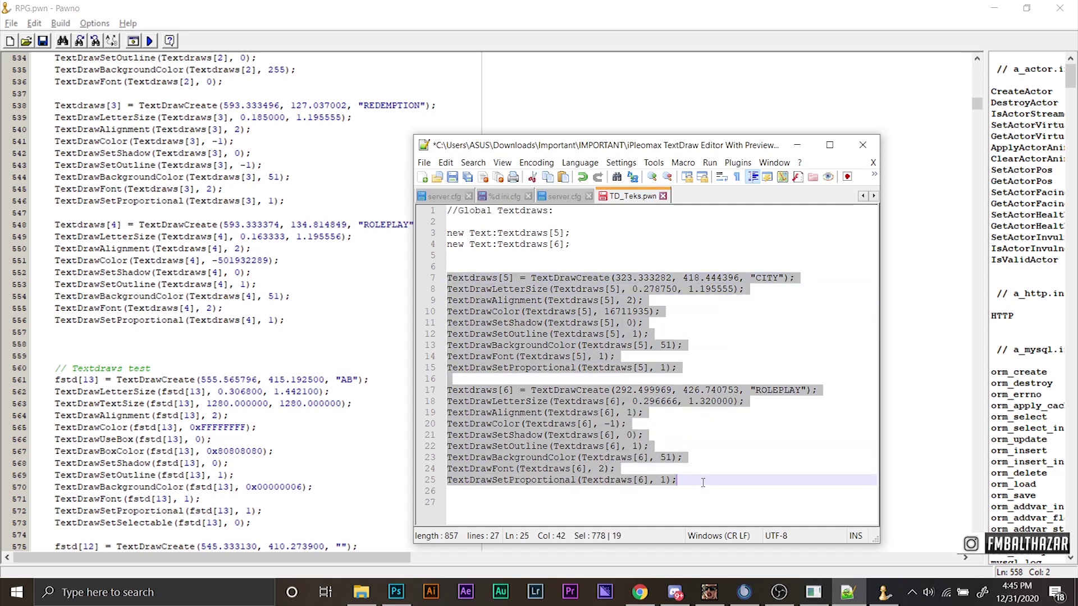
pyautogui.click(299, 345)
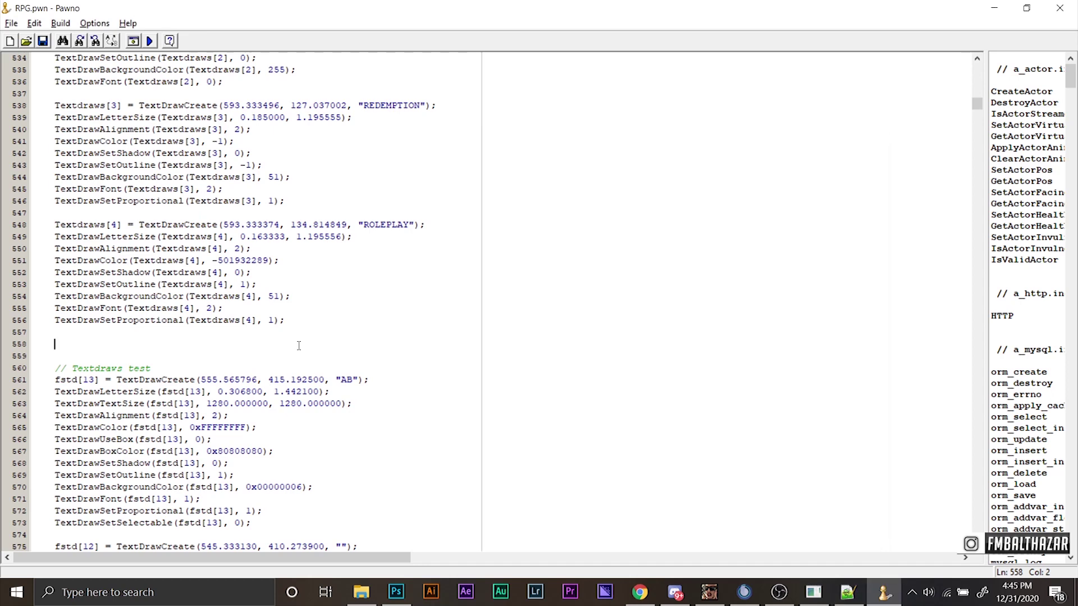
pyautogui.hotkey('ctrl', 'v')
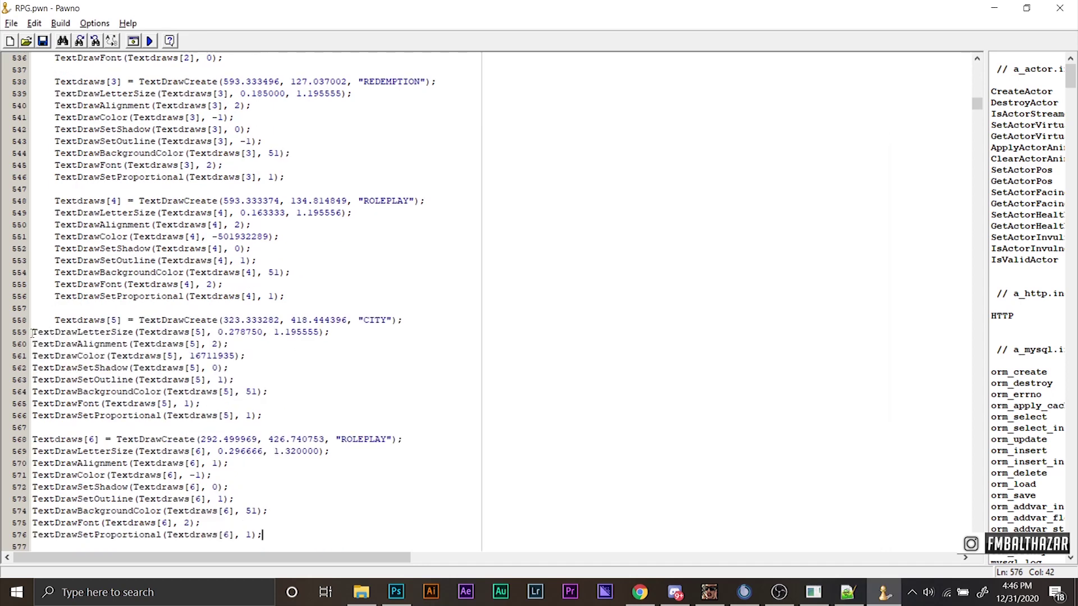
# Re-paste the textdraw code over lines 559–576 and indent the block one level with Tab.
pyautogui.moveTo(32, 331); pyautogui.dragTo(365, 533)
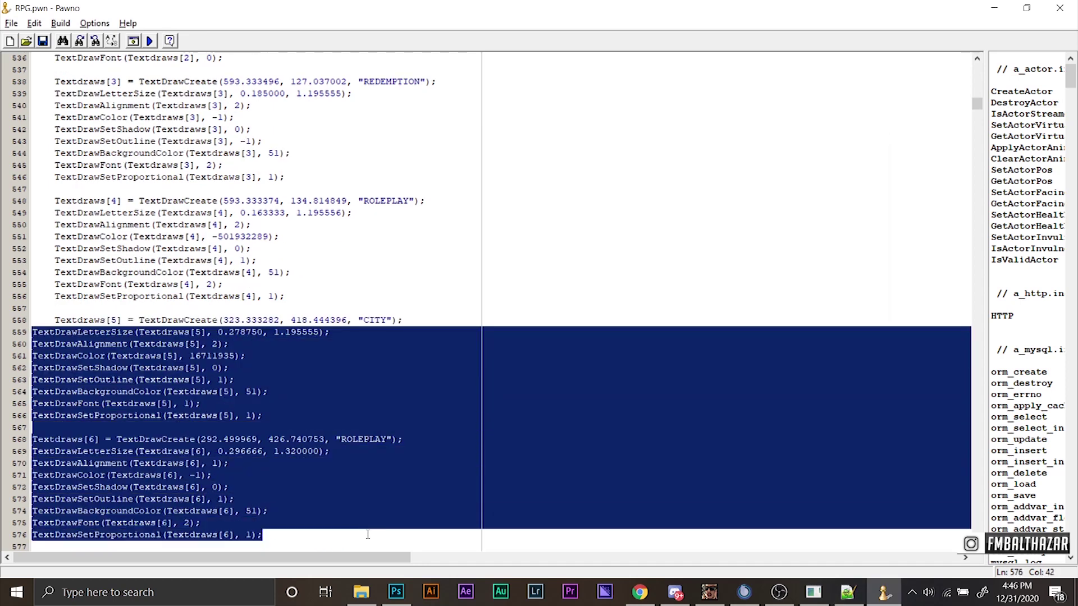
pyautogui.click(366, 533)
pyautogui.moveTo(33, 331); pyautogui.dragTo(314, 534)
pyautogui.click(336, 525)
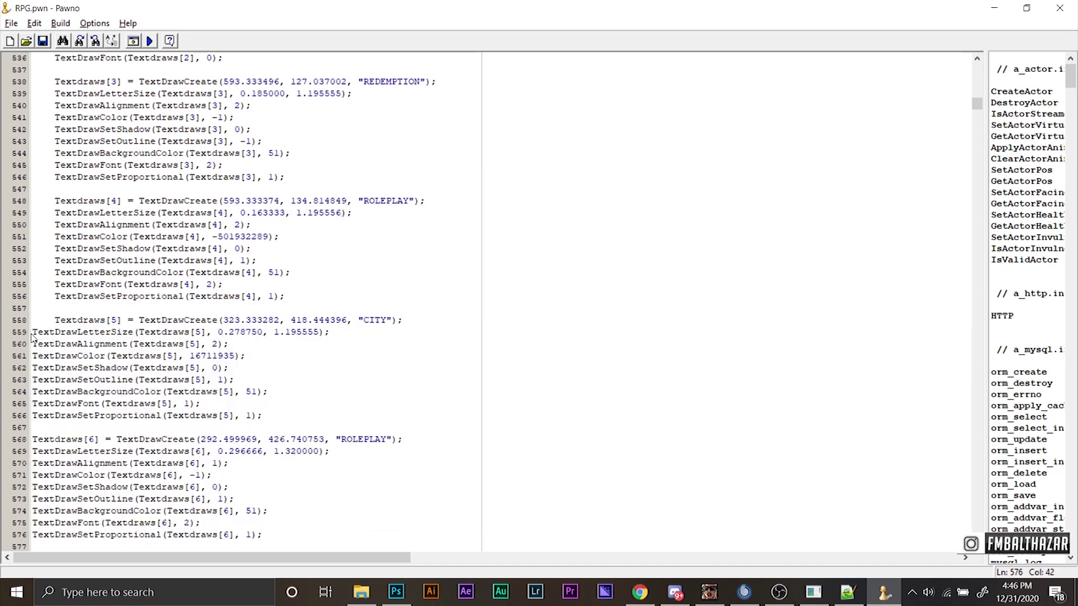
pyautogui.moveTo(34, 333); pyautogui.dragTo(361, 496)
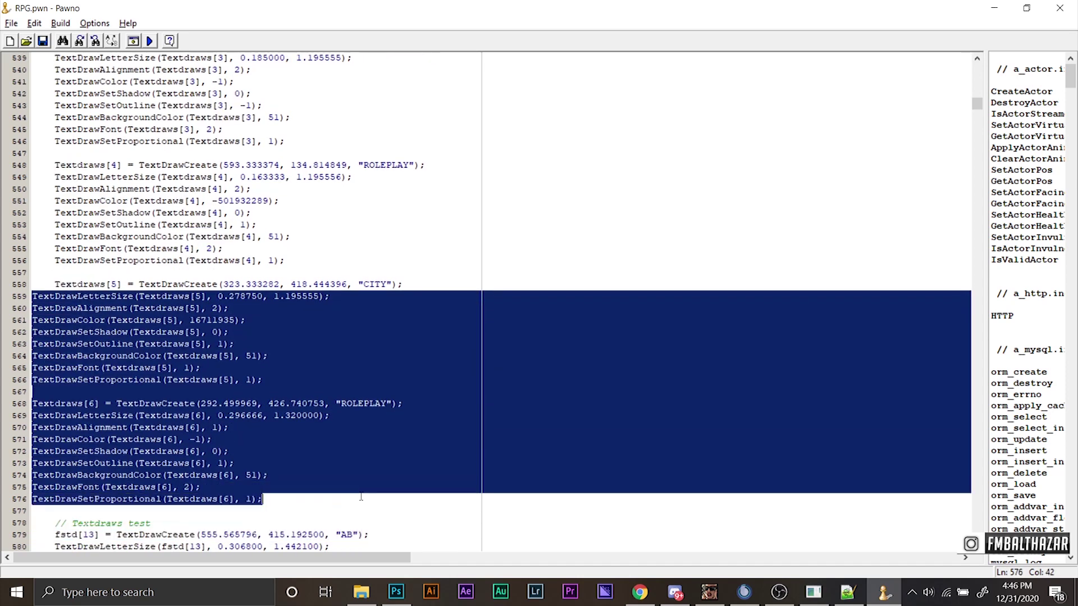
pyautogui.hotkey('ctrl', 'v')
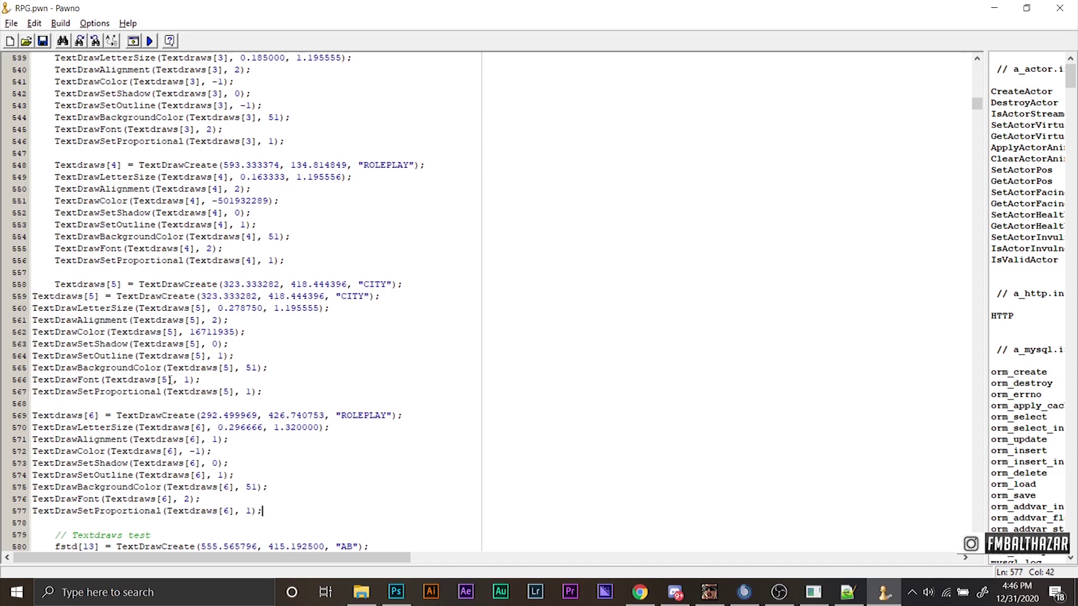
pyautogui.moveTo(32, 301); pyautogui.dragTo(375, 514)
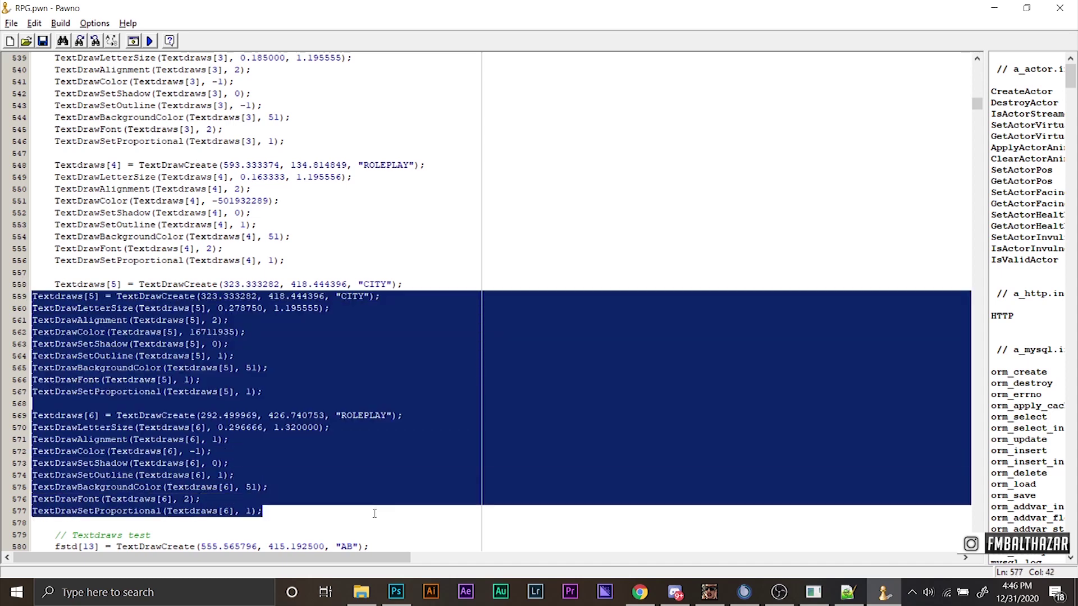
pyautogui.press('Tab')
pyautogui.click(342, 365)
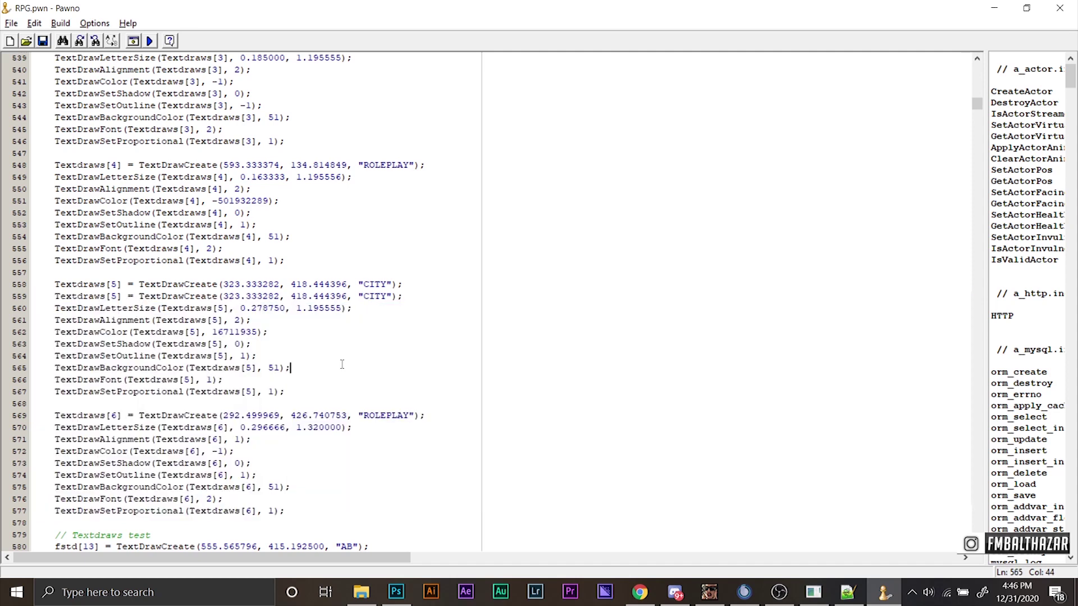
# Delete the duplicate CITY create line, then compile RPG.pwn with F5.
pyautogui.moveTo(405, 284); pyautogui.dragTo(10, 273)
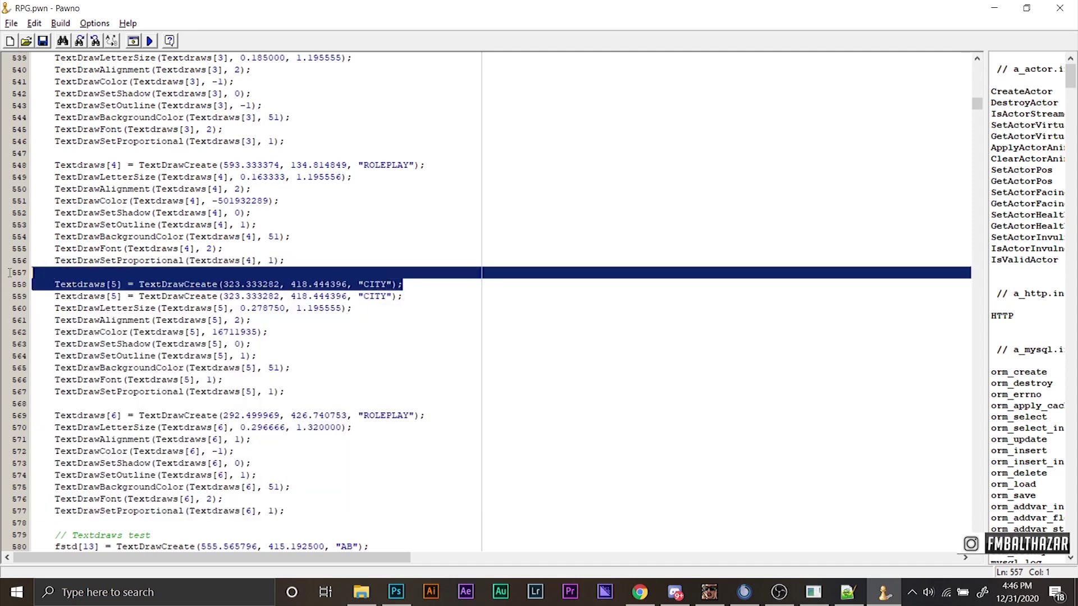
pyautogui.press('Delete')
pyautogui.click(311, 368)
pyautogui.click(304, 497)
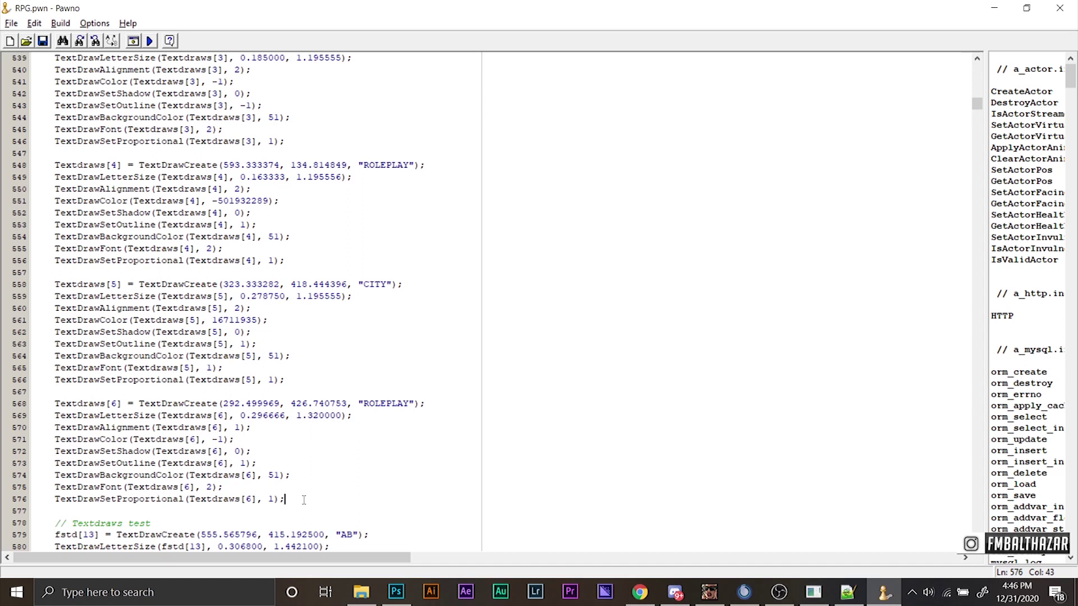
pyautogui.press('F5')
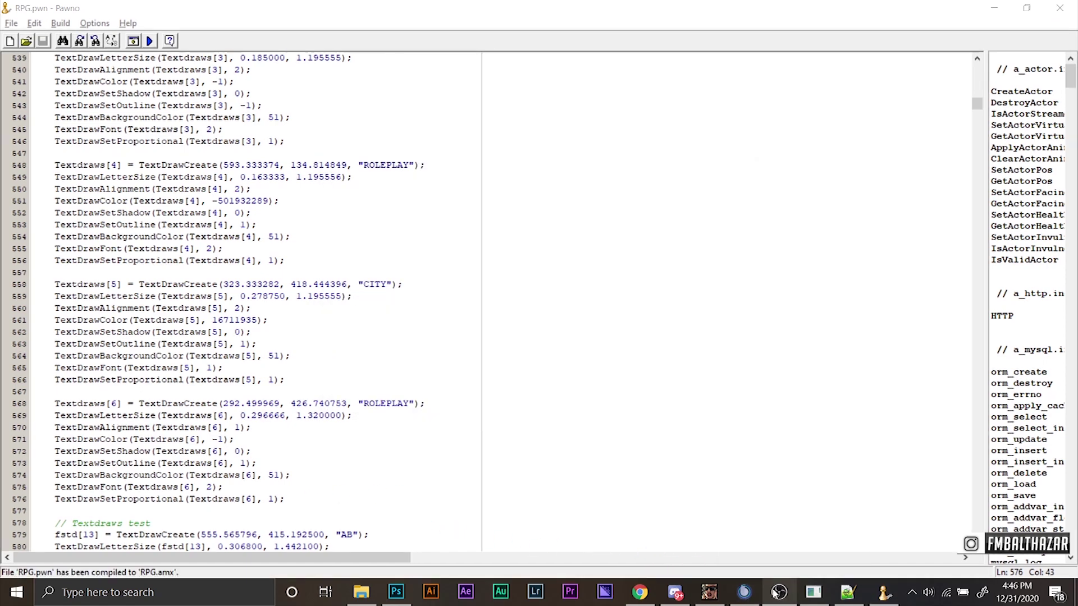
# Check the PAWN compiler output for RPG.amx, close it, and exit Pawno.
pyautogui.moveTo(884, 594)
pyautogui.click(887, 559)
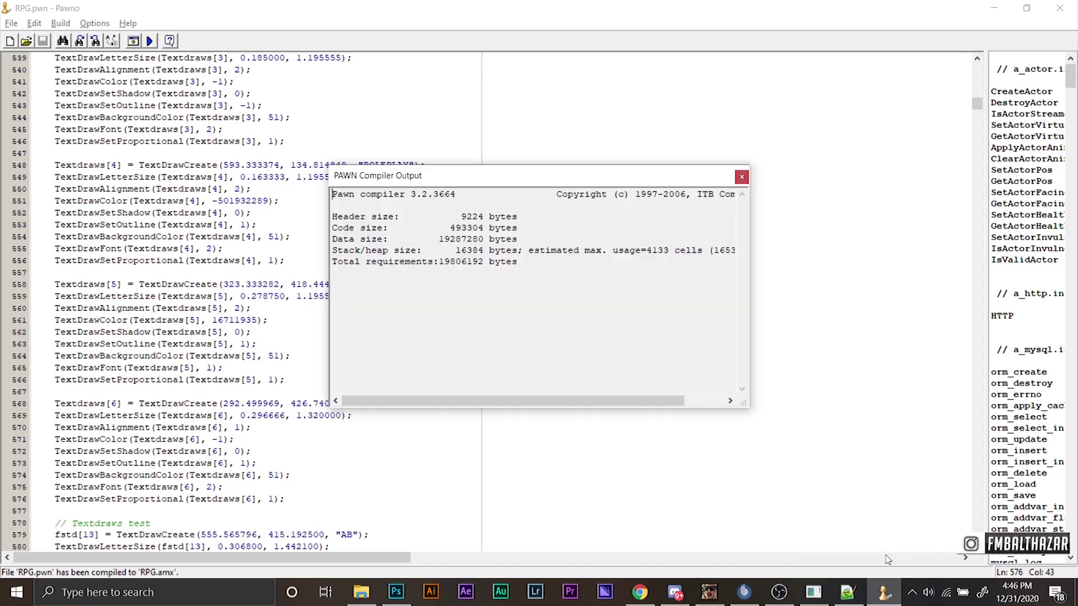
pyautogui.moveTo(631, 400); pyautogui.dragTo(670, 400)
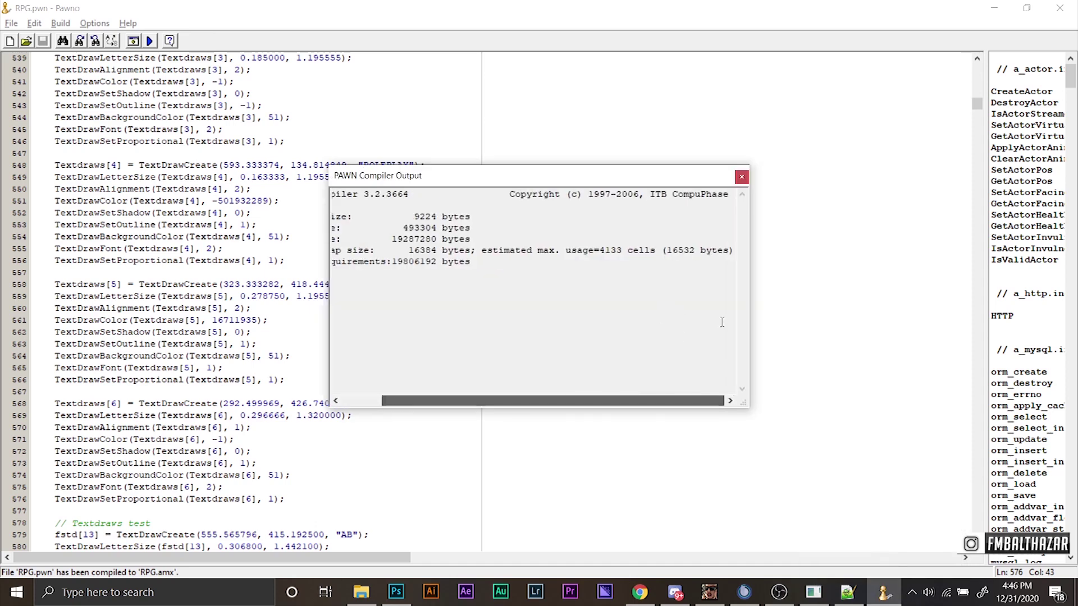
pyautogui.click(742, 177)
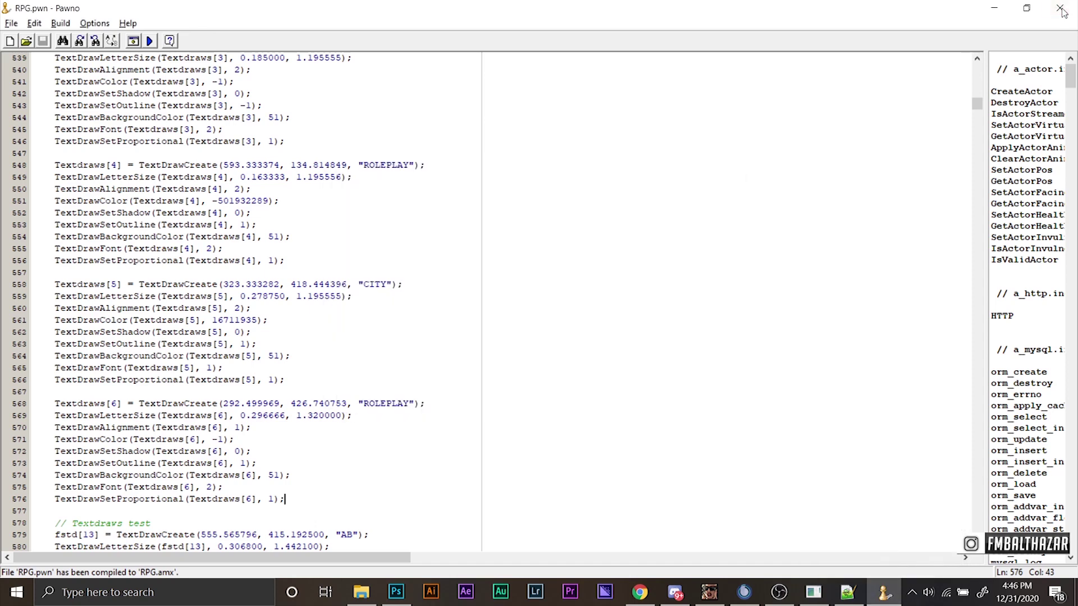
pyautogui.click(1061, 8)
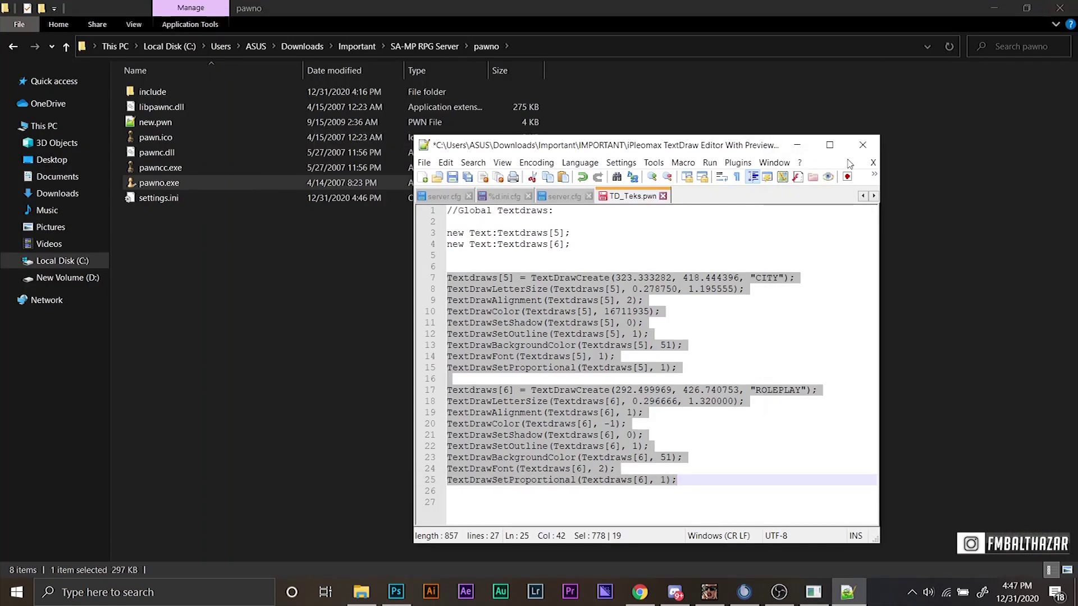
# Save TD_Teks.pwn, close Notepad++, and go up to the IMPORTANT folder.
pyautogui.hotkey('ctrl', 's')
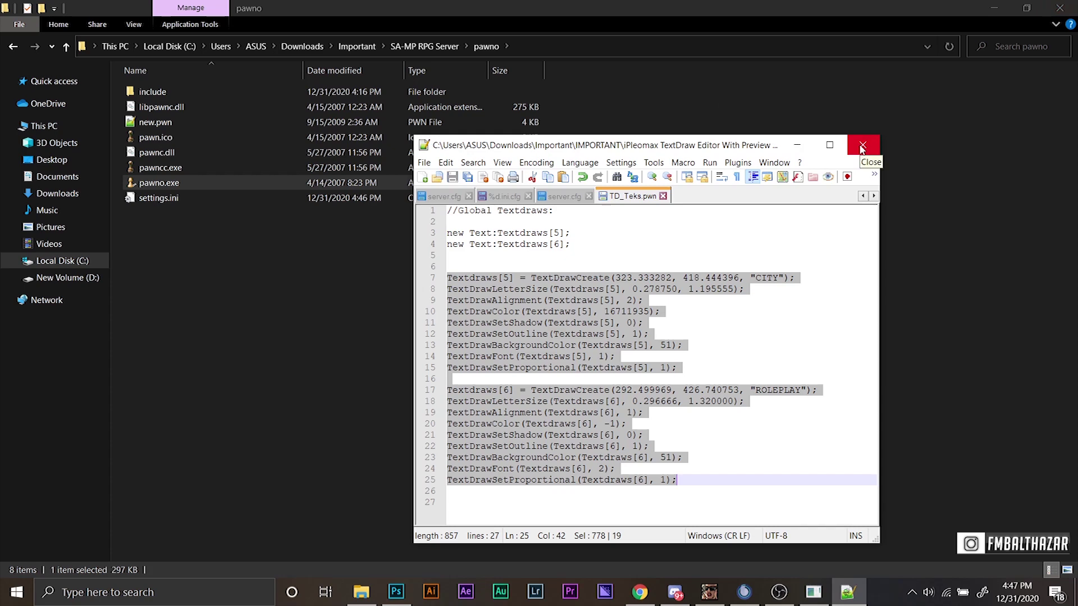
pyautogui.click(862, 147)
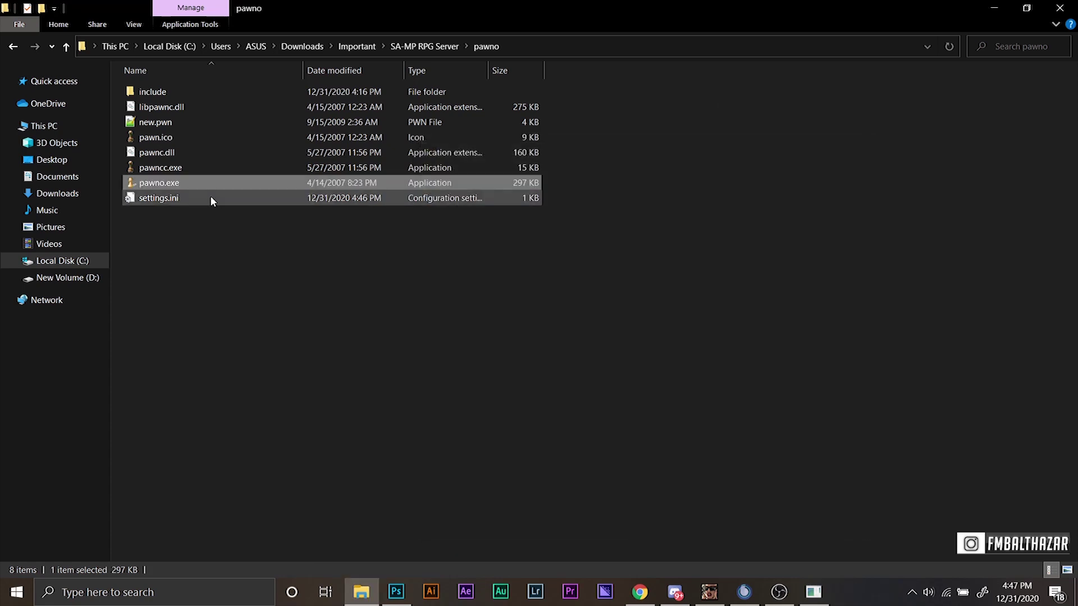
pyautogui.press('BackSpace')
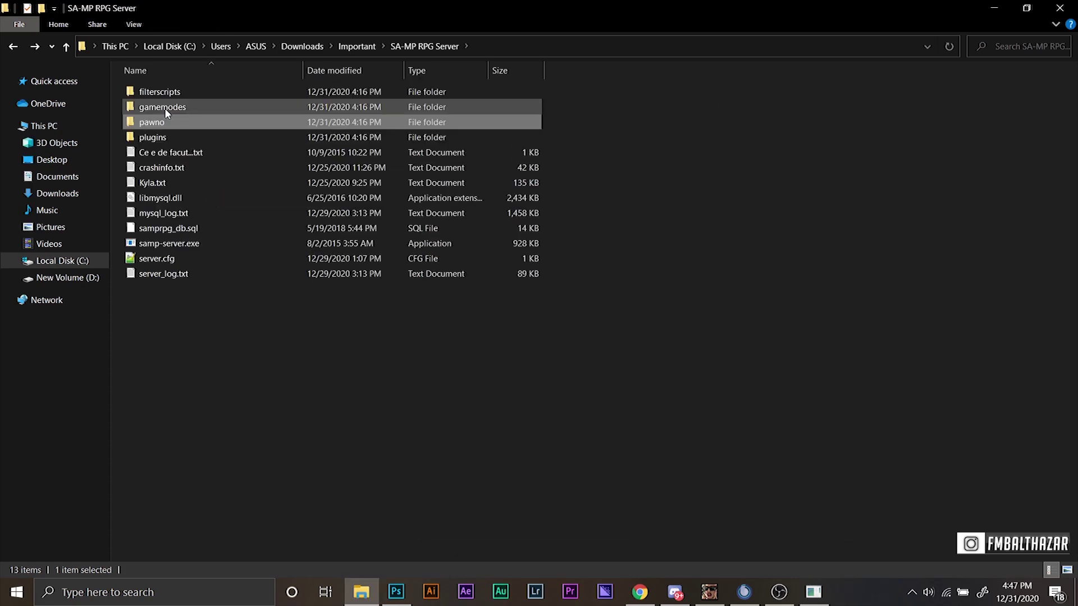
pyautogui.press('BackSpace')
pyautogui.press('Up')
pyautogui.press('Return')
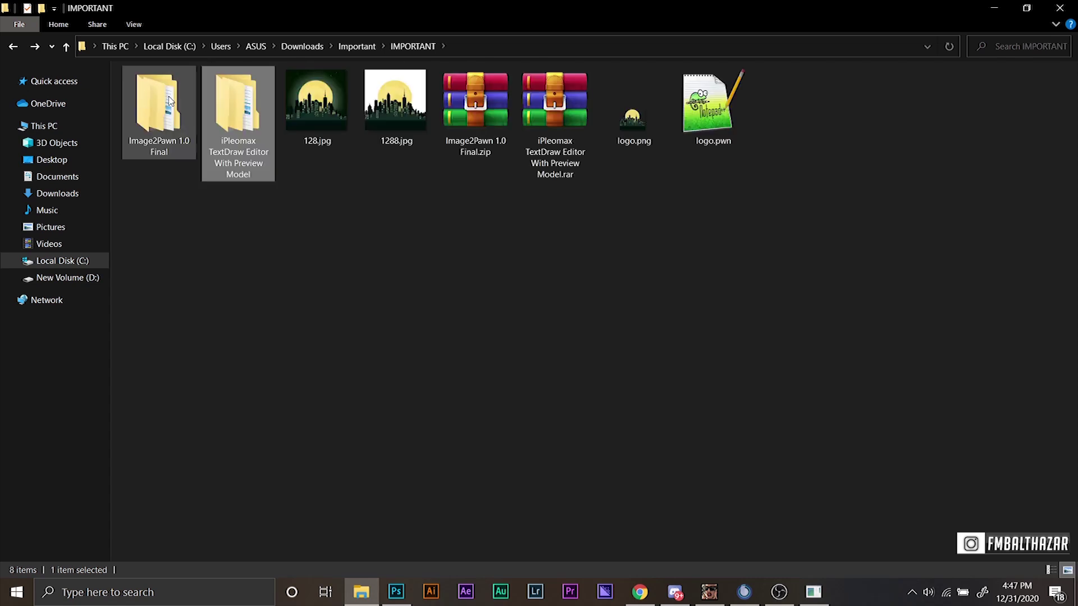
# Copy logo.amx from iPleomax TextDraw Editor's SAMP 0.3.7 Server\filterscripts folder.
pyautogui.click(160, 115)
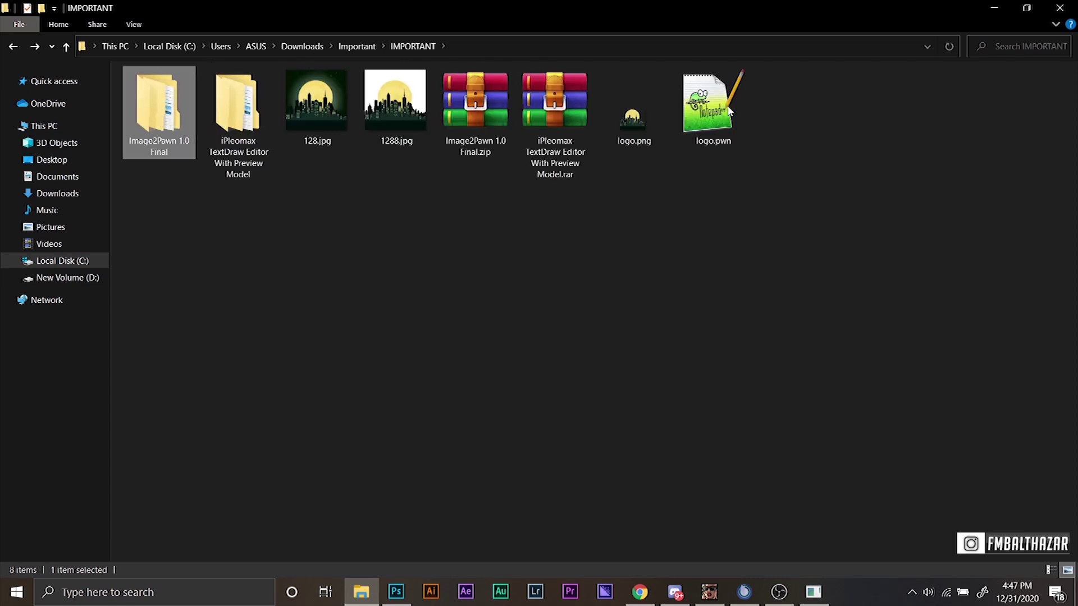
pyautogui.doubleClick(162, 118)
pyautogui.press('BackSpace')
pyautogui.doubleClick(236, 125)
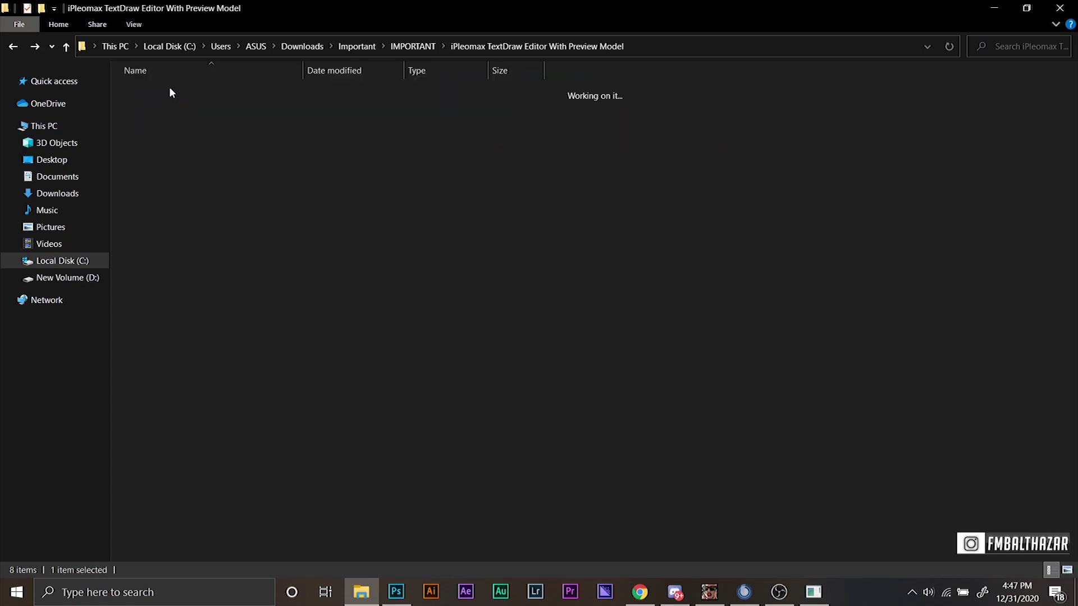
pyautogui.doubleClick(171, 98)
pyautogui.doubleClick(175, 107)
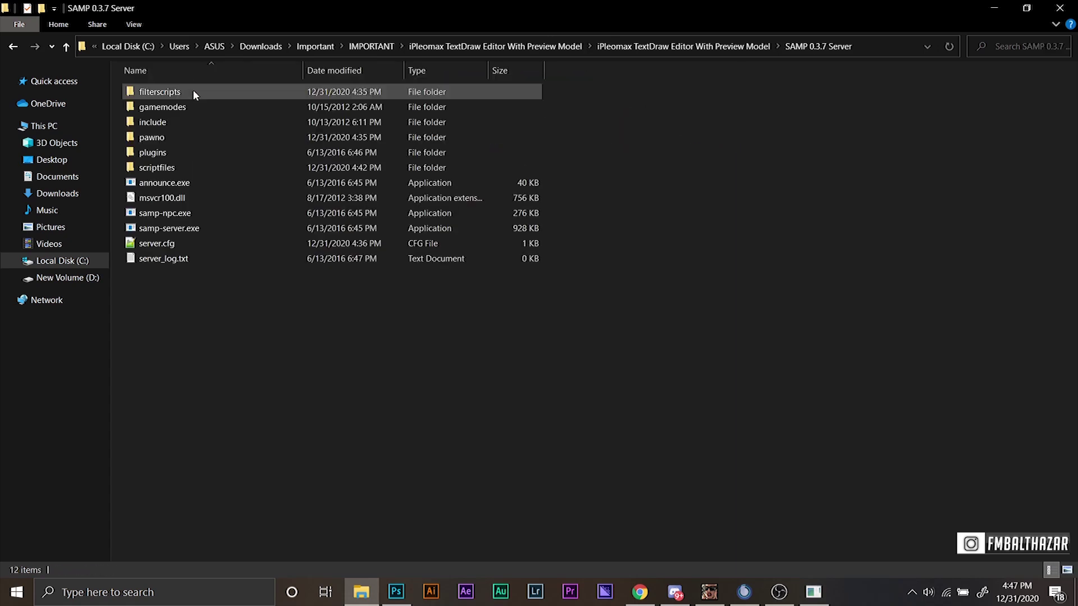
pyautogui.doubleClick(179, 95)
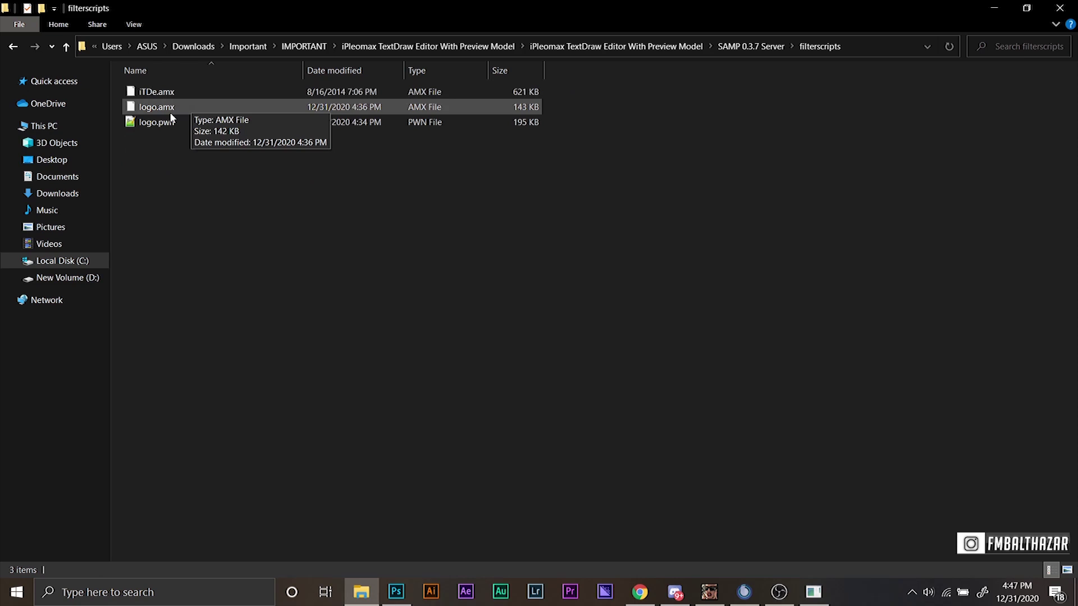
pyautogui.click(172, 113)
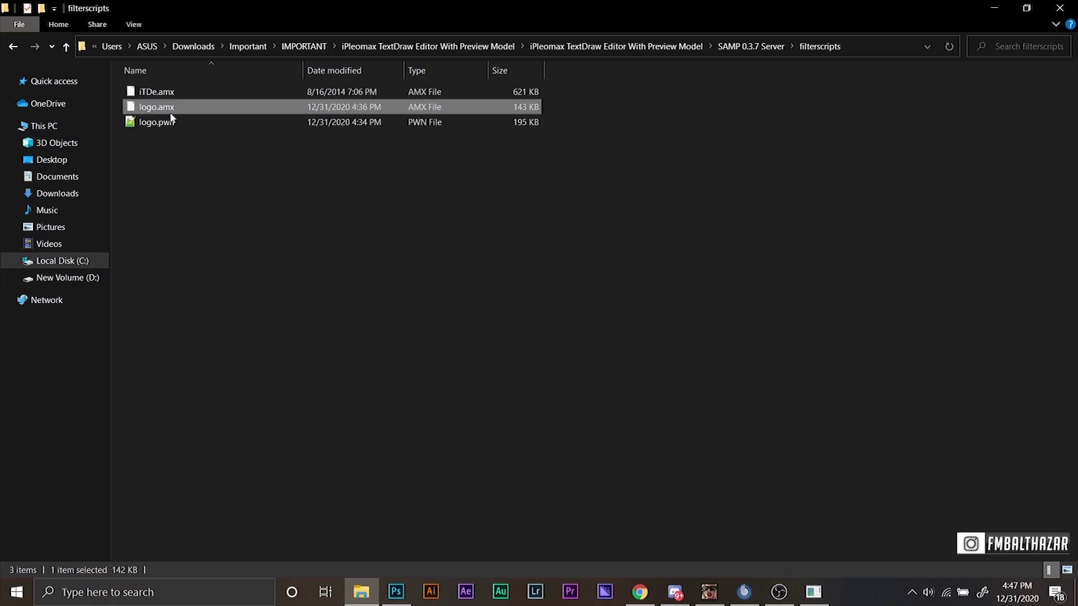
# Paste logo.amx into SA-MP RPG Server\filterscripts and open that server's server.cfg.
pyautogui.click(302, 51)
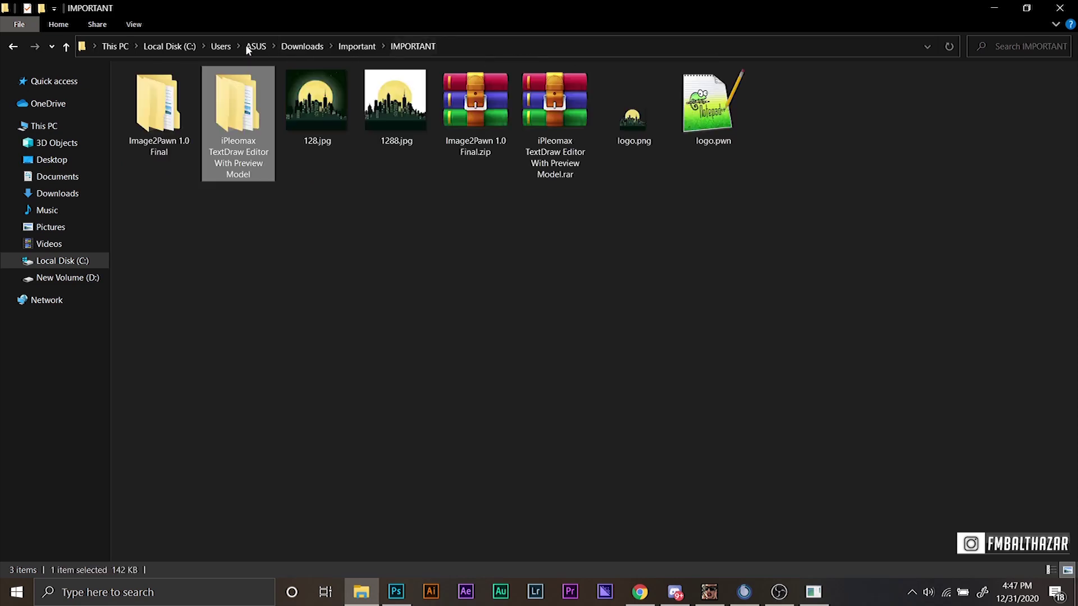
pyautogui.click(355, 47)
pyautogui.doubleClick(213, 105)
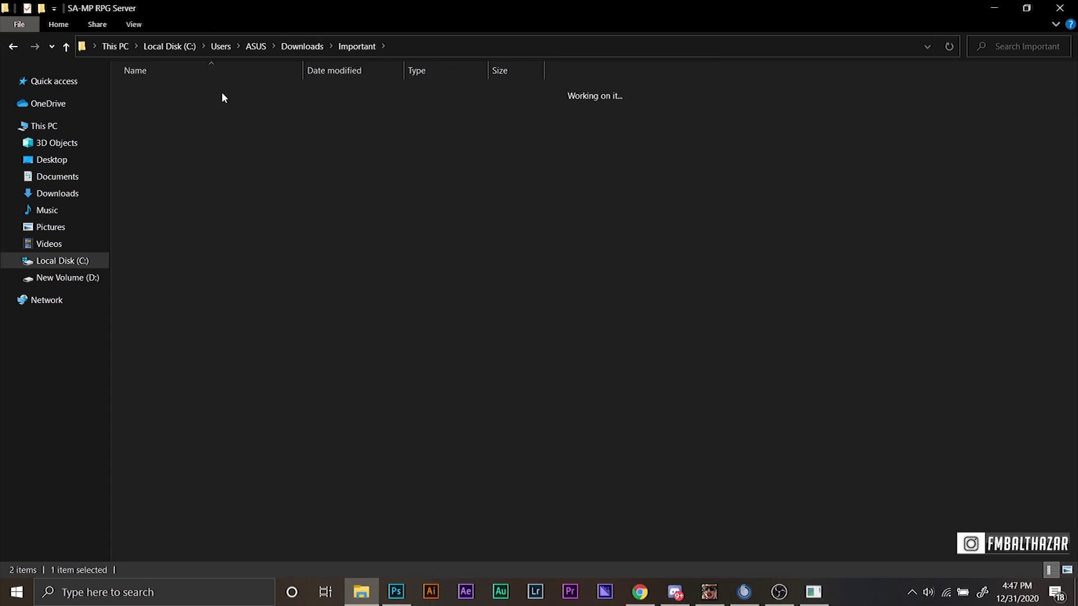
pyautogui.doubleClick(210, 94)
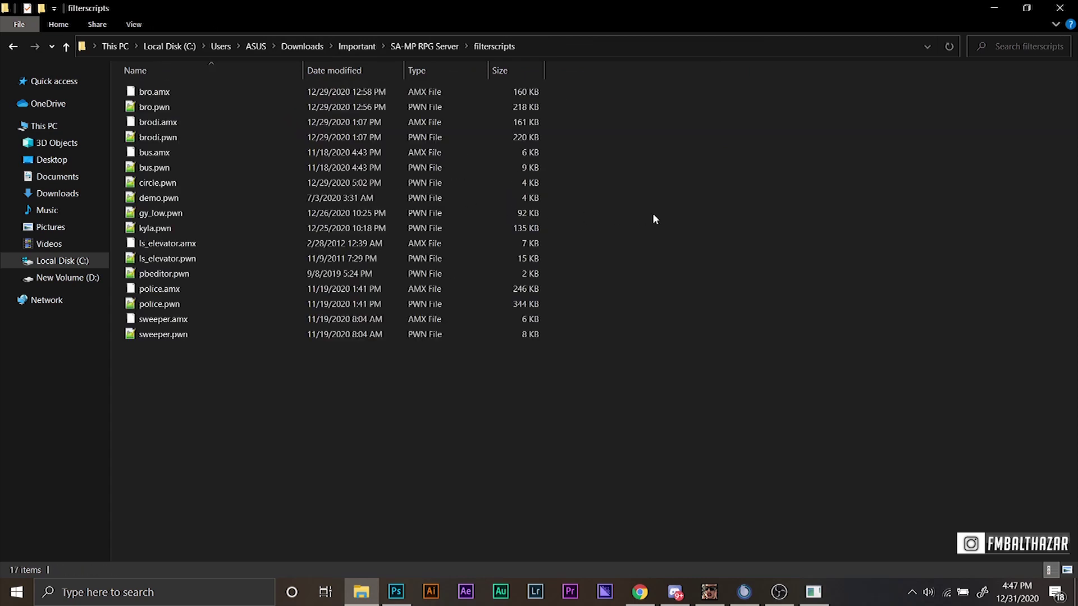
pyautogui.hotkey('ctrl', 'v')
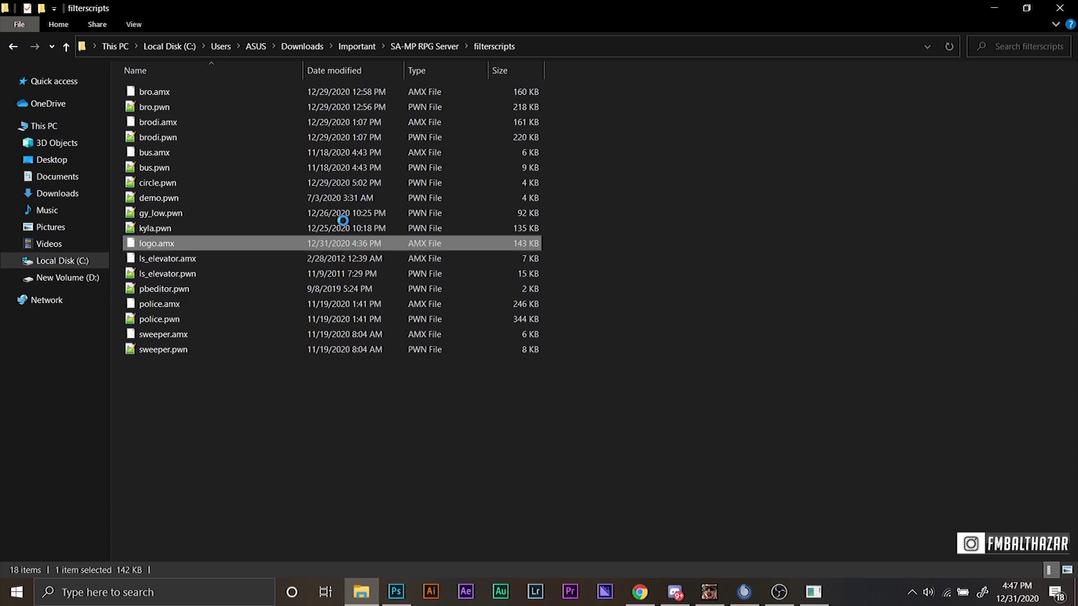
pyautogui.press('BackSpace')
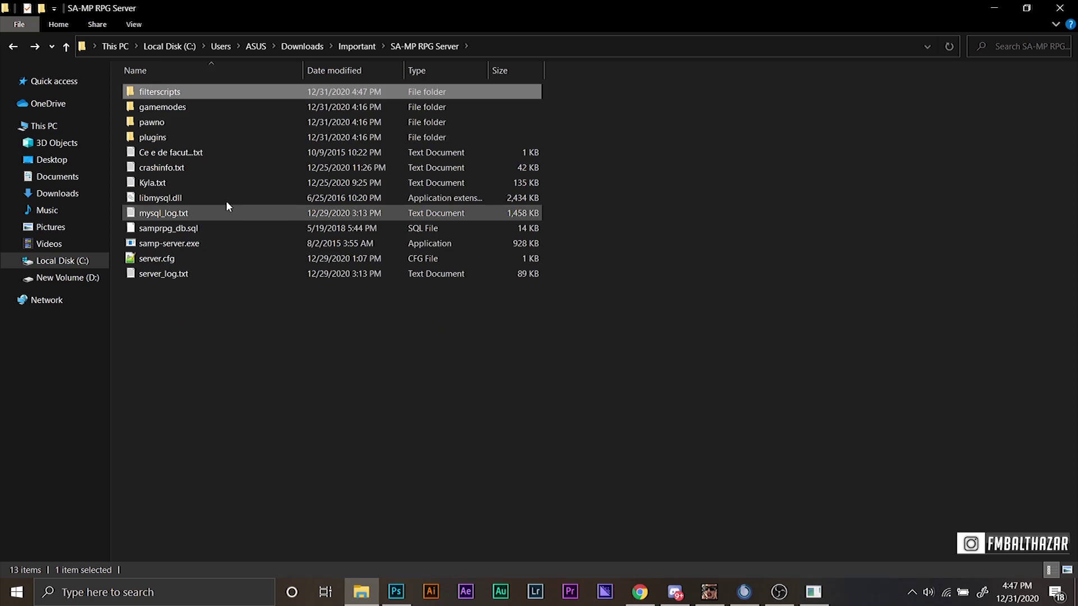
pyautogui.doubleClick(215, 259)
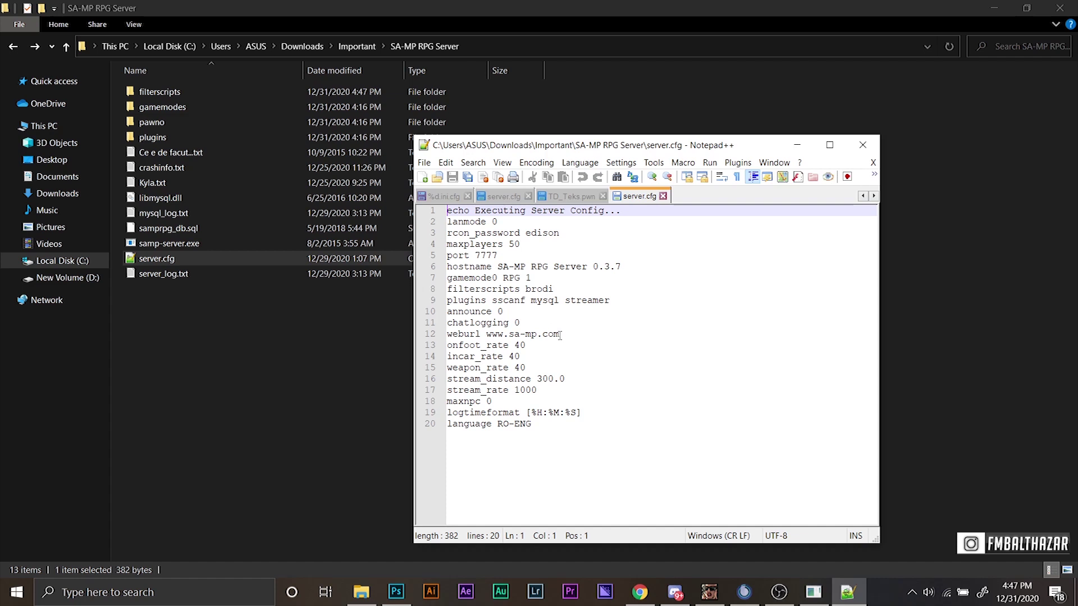
# Change line 8 to 'filterscripts brodi logo', save server.cfg, and close Notepad++.
pyautogui.click(561, 289)
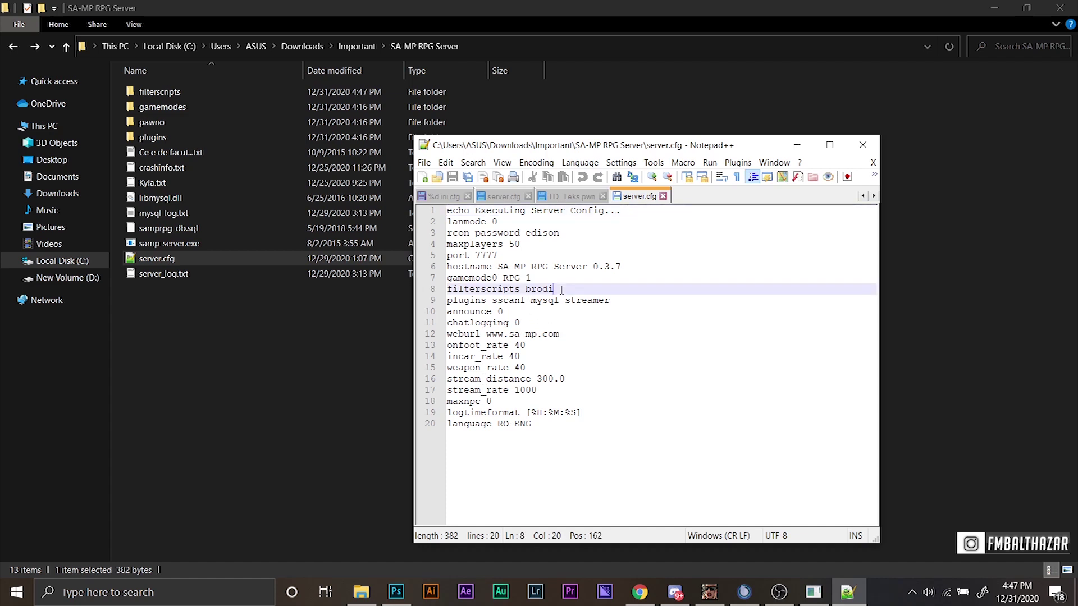
pyautogui.write('logo')
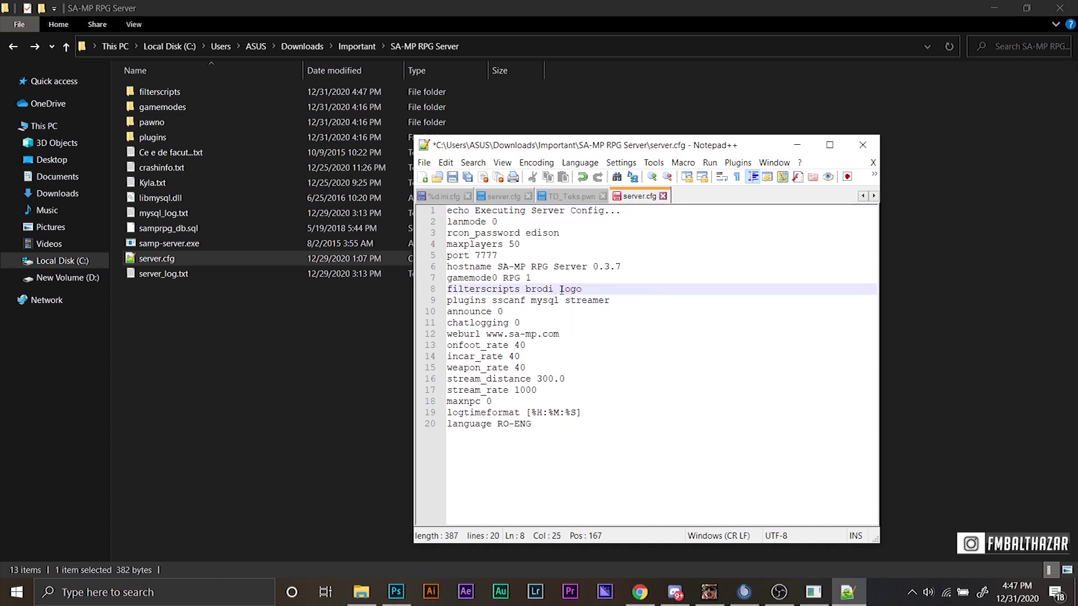
pyautogui.hotkey('ctrl', 's')
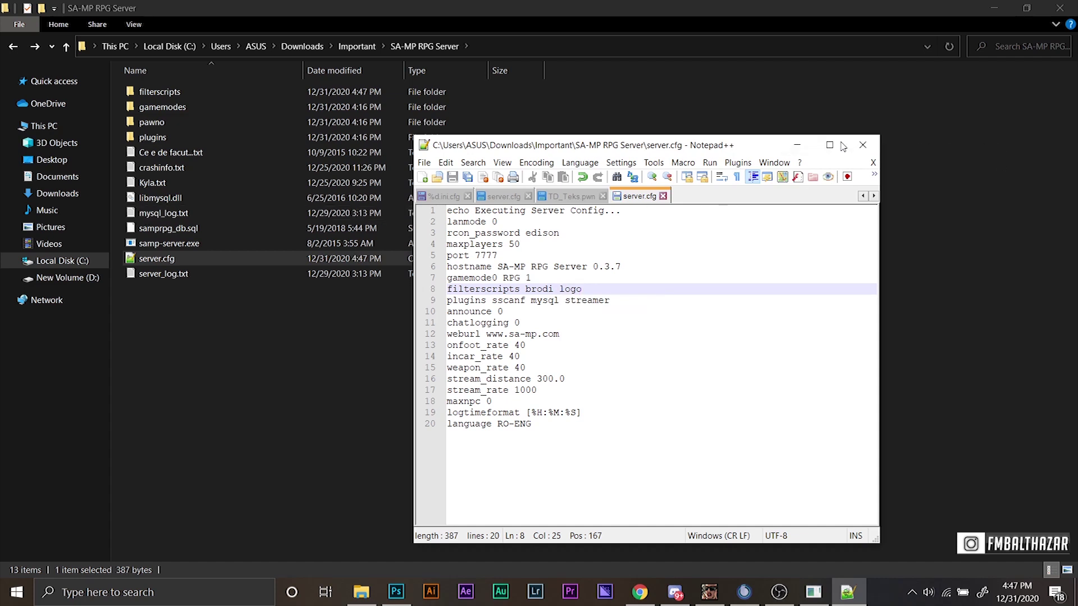
pyautogui.click(864, 146)
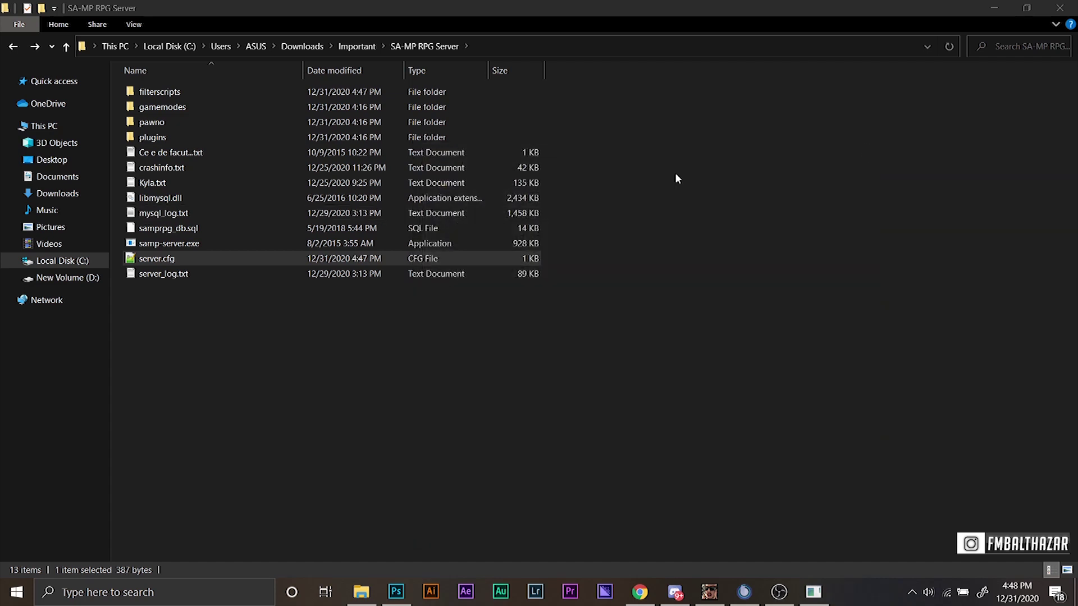
# Launch samp-server.exe to start the SA-MP RPG server.
pyautogui.click(198, 243)
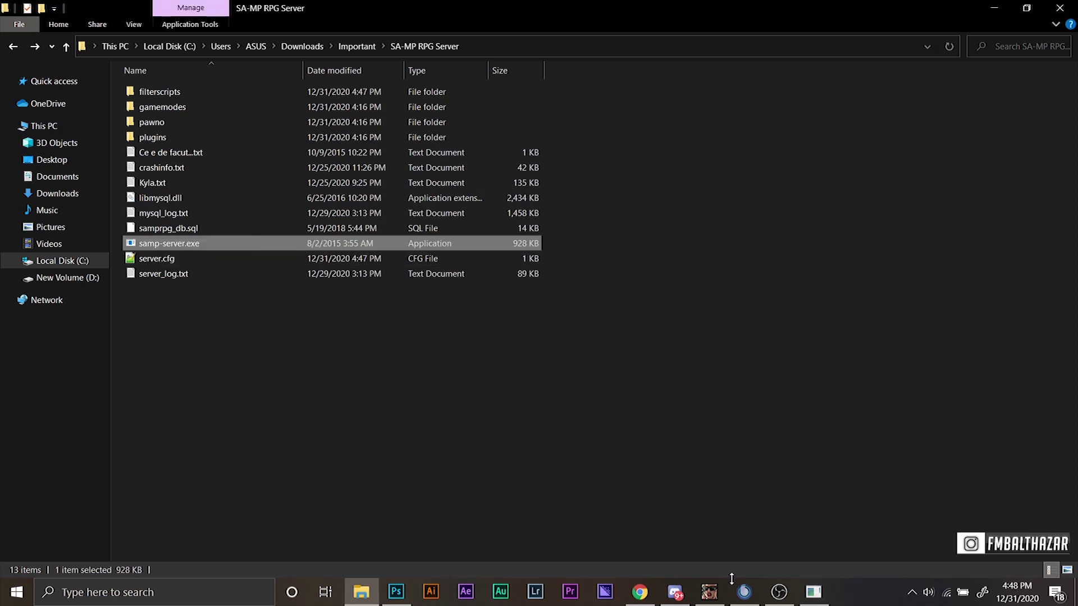
pyautogui.moveTo(718, 600)
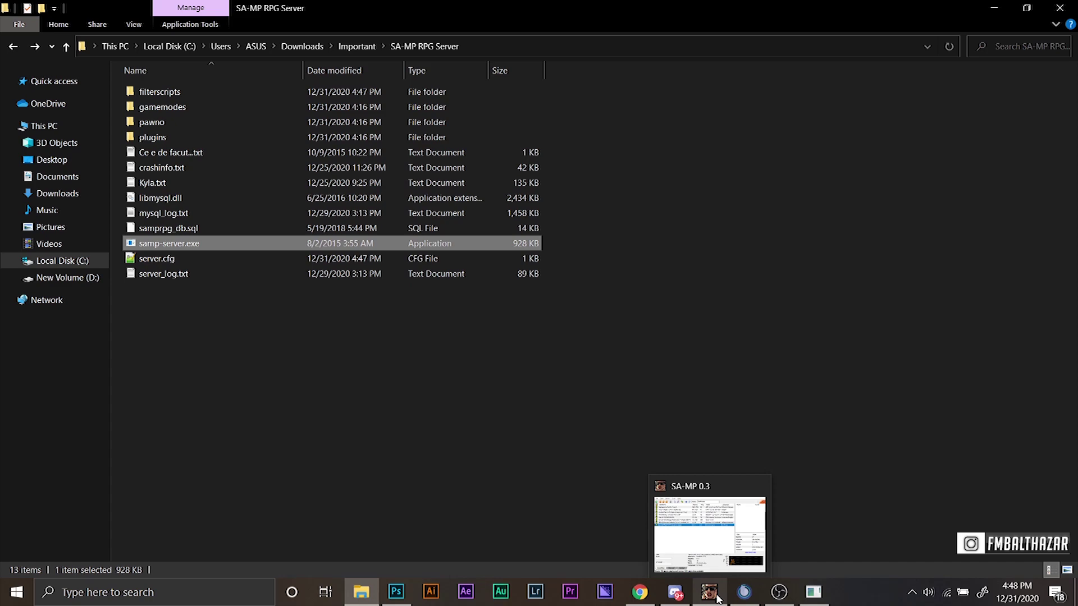
pyautogui.press('Return')
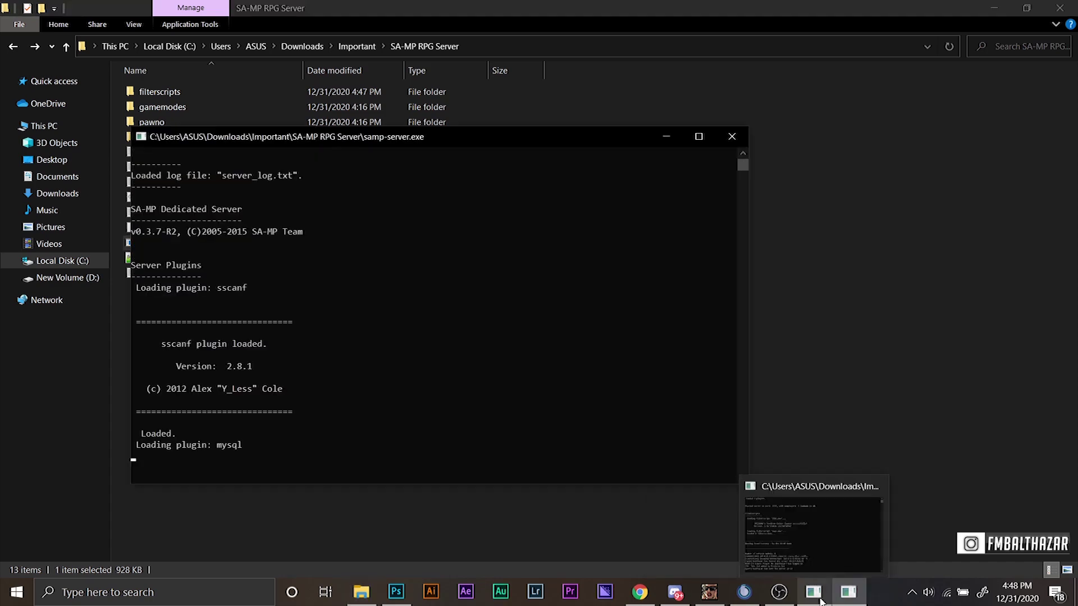
# Shut down the older iPleomax server console and bring up the SA-MP server browser.
pyautogui.click(820, 601)
pyautogui.hotkey('ctrl', 'c')
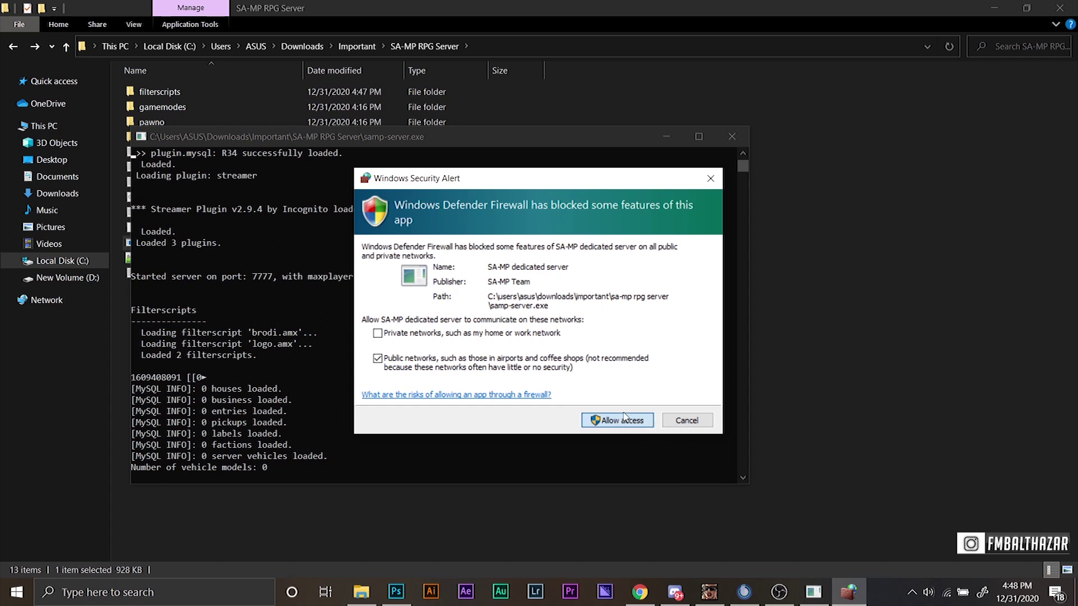
pyautogui.moveTo(702, 594)
pyautogui.click(703, 594)
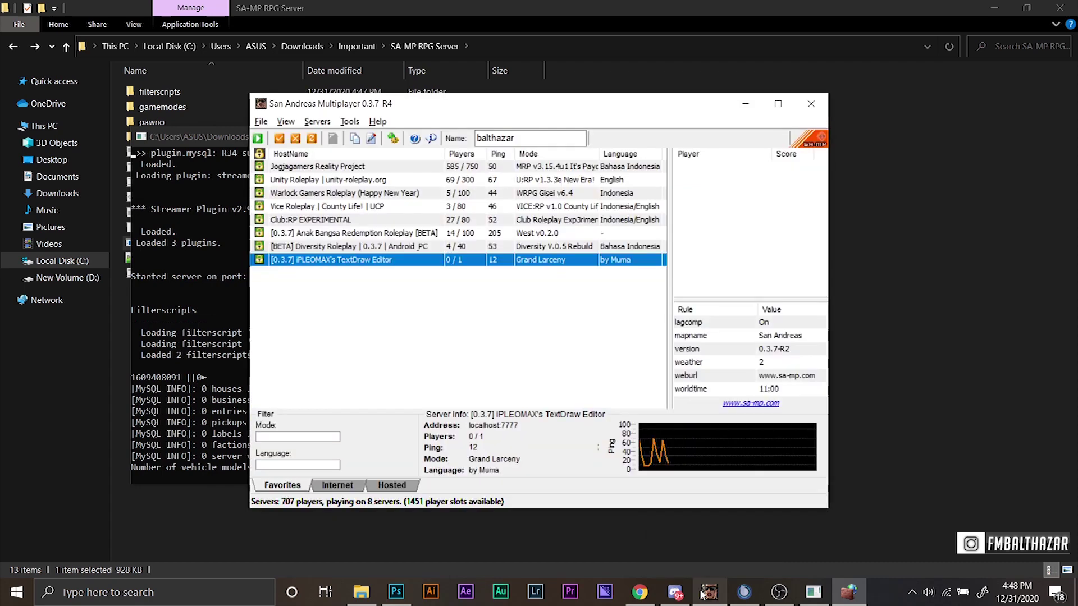
# Connect to SA-MP RPG Server 0.3.7 at localhost:7777 from the server browser.
pyautogui.click(523, 263)
pyautogui.moveTo(629, 107); pyautogui.dragTo(811, 19)
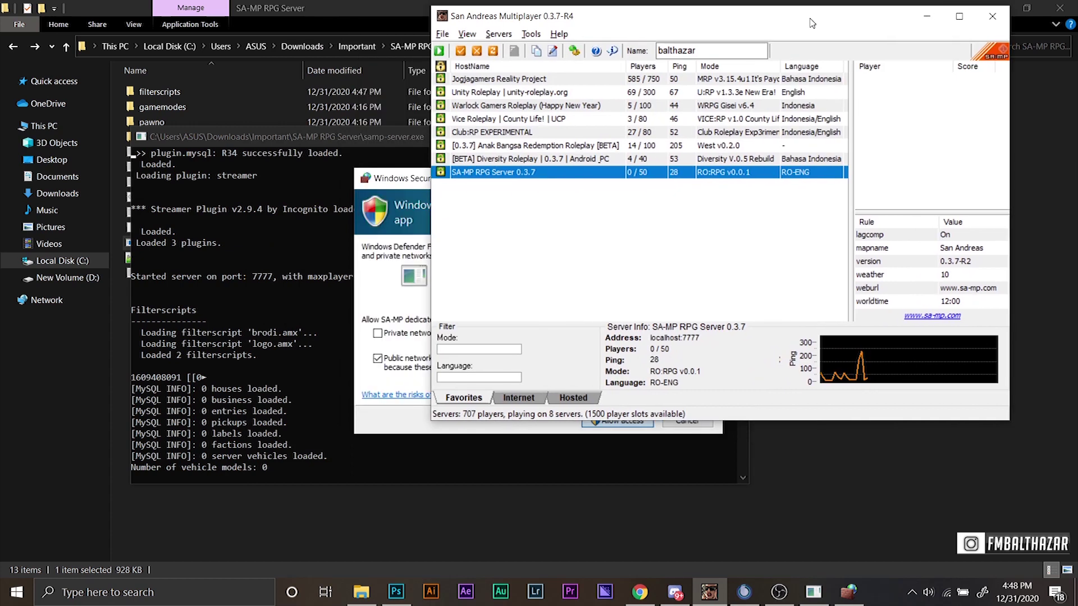
pyautogui.click(615, 424)
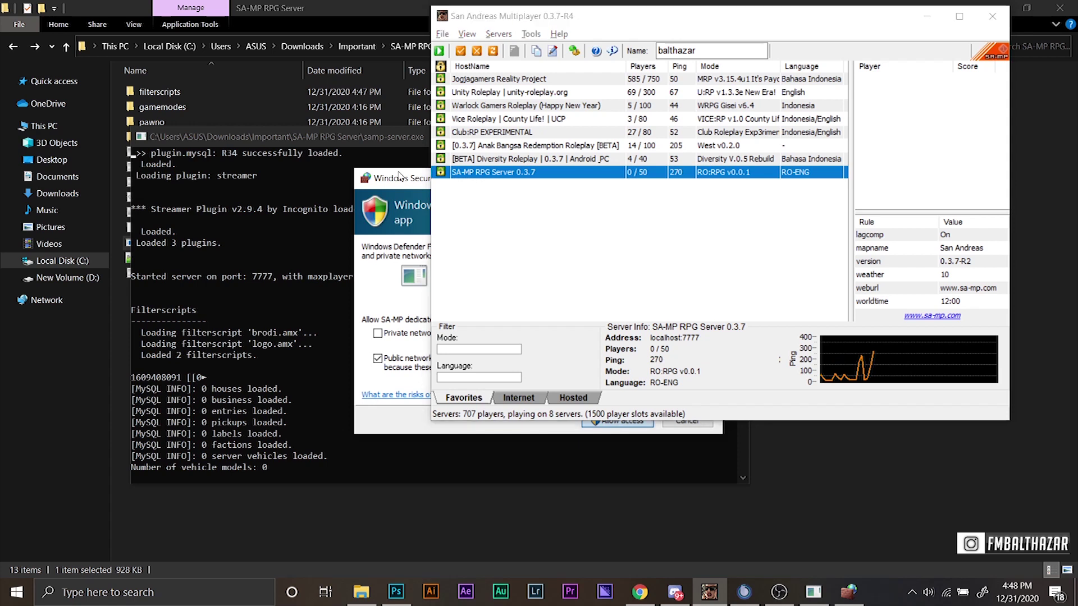
pyautogui.click(927, 16)
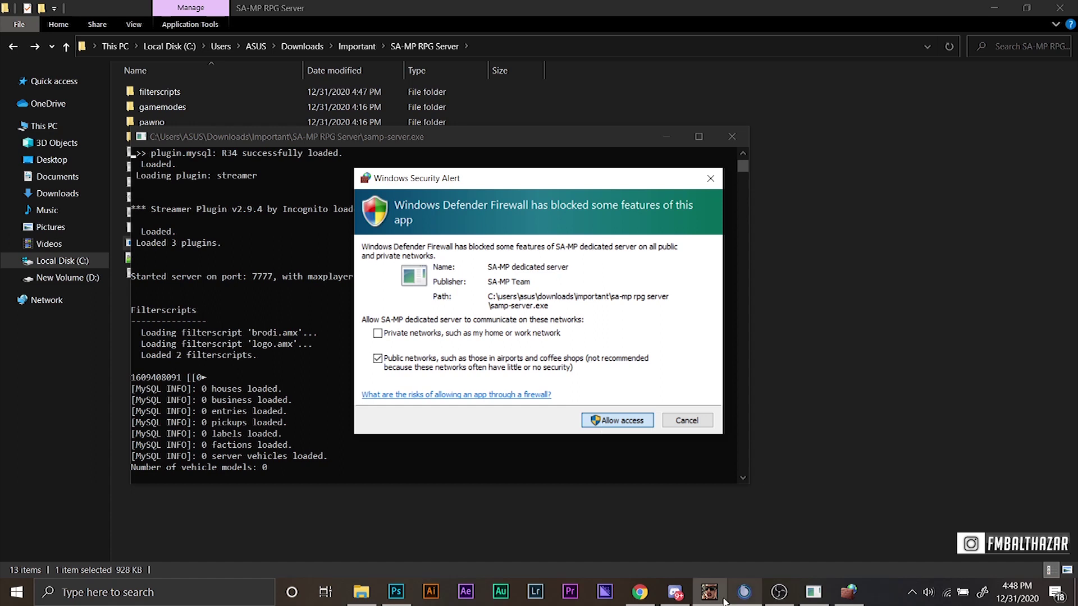
pyautogui.click(710, 593)
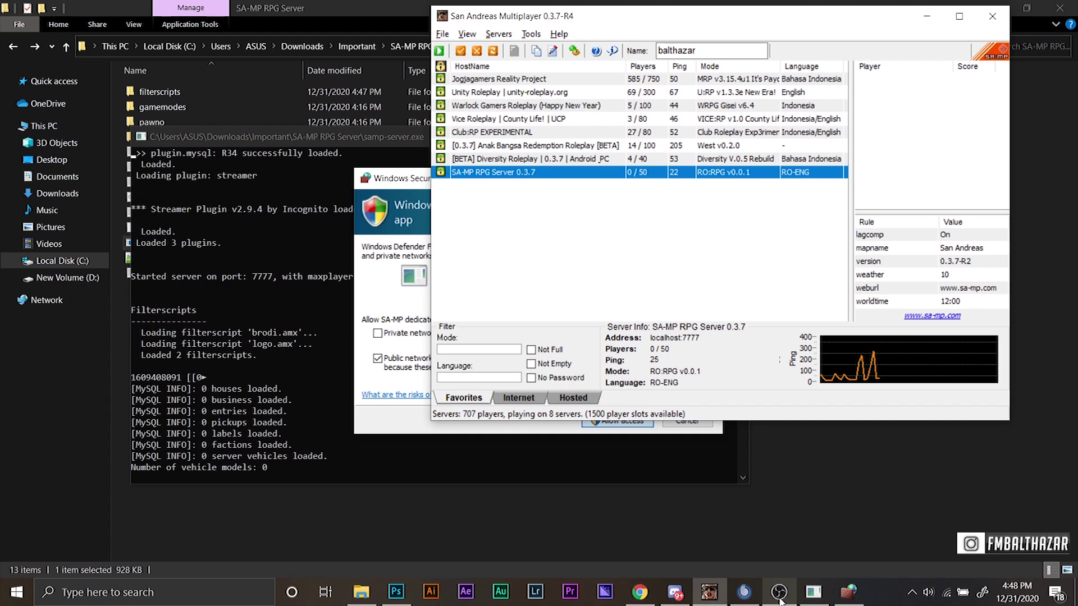
pyautogui.doubleClick(646, 173)
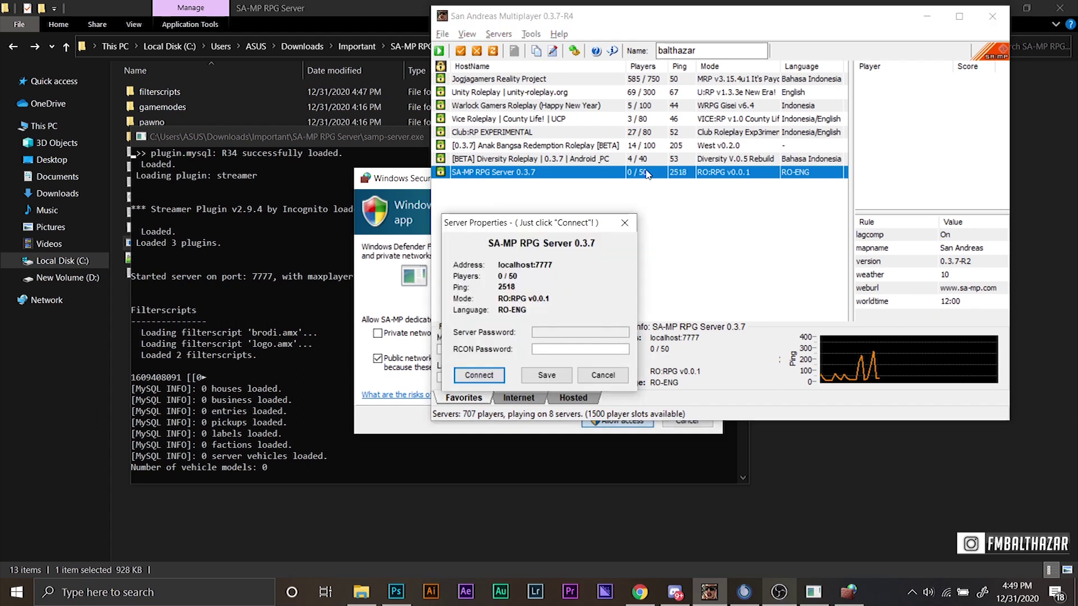
pyautogui.click(479, 376)
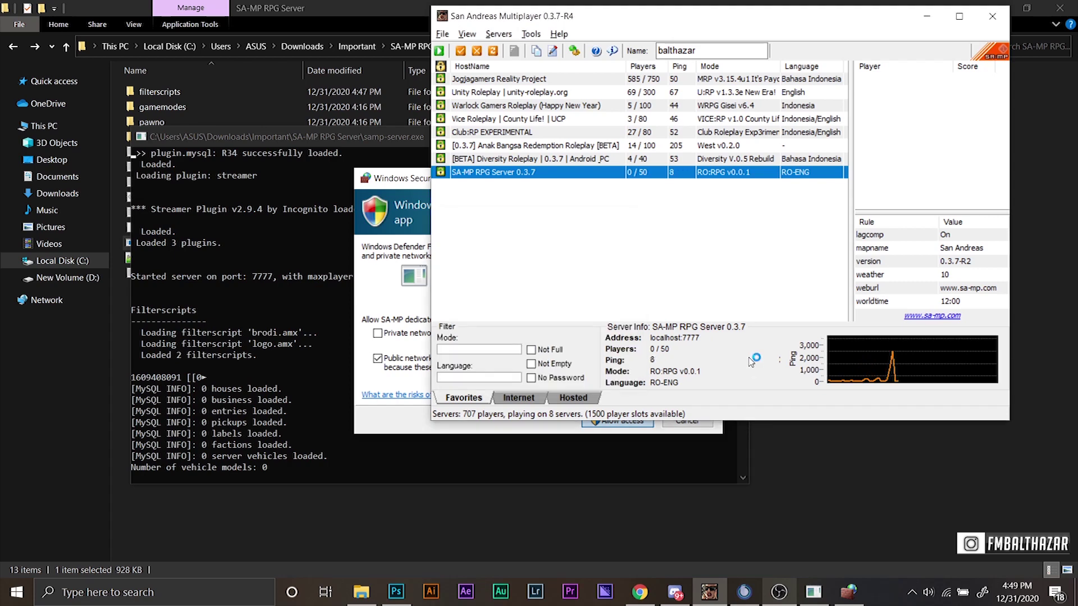